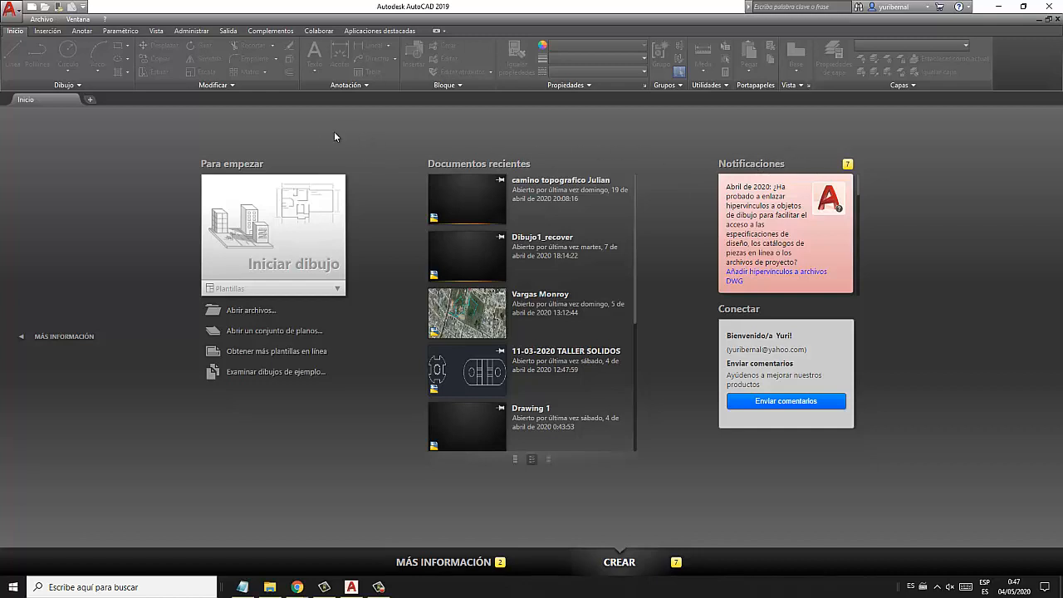
- Start a new drawing and add the Espacio de trabajo selector to the Quick Access Toolbar, checking its available workspaces
click(281, 241)
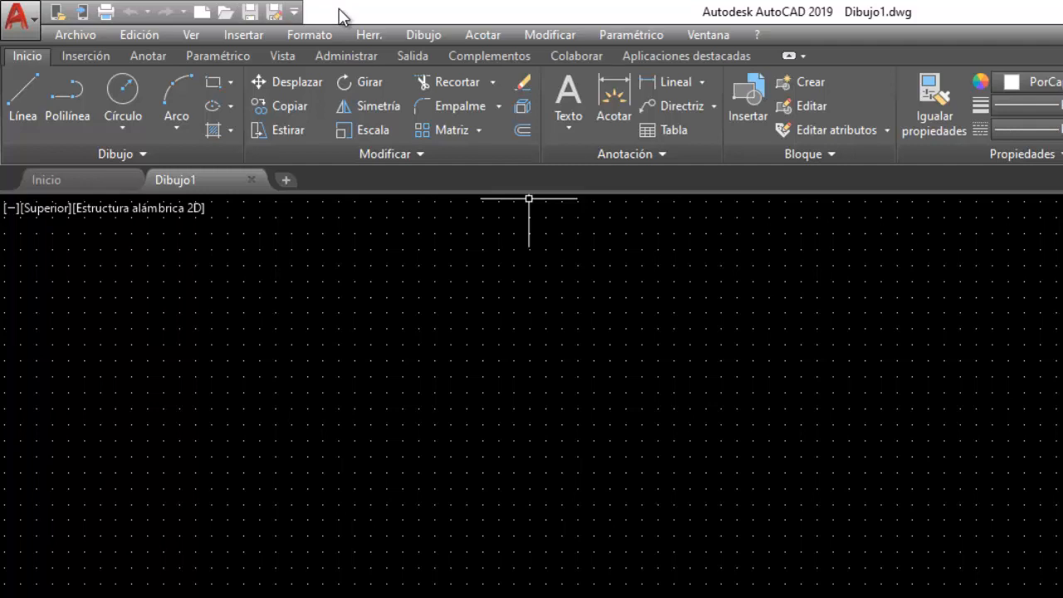
click(294, 13)
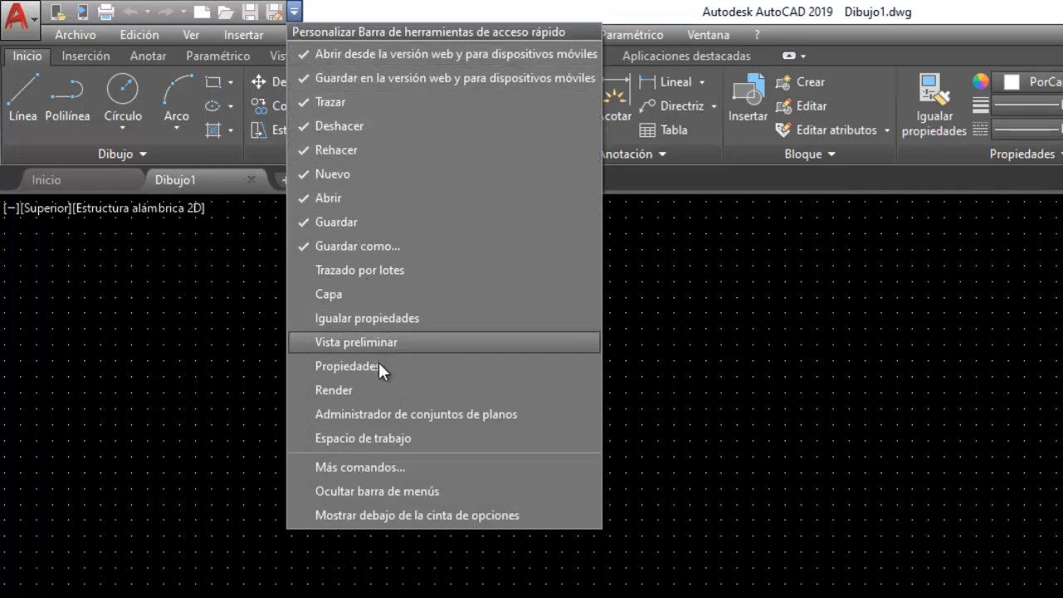
click(318, 437)
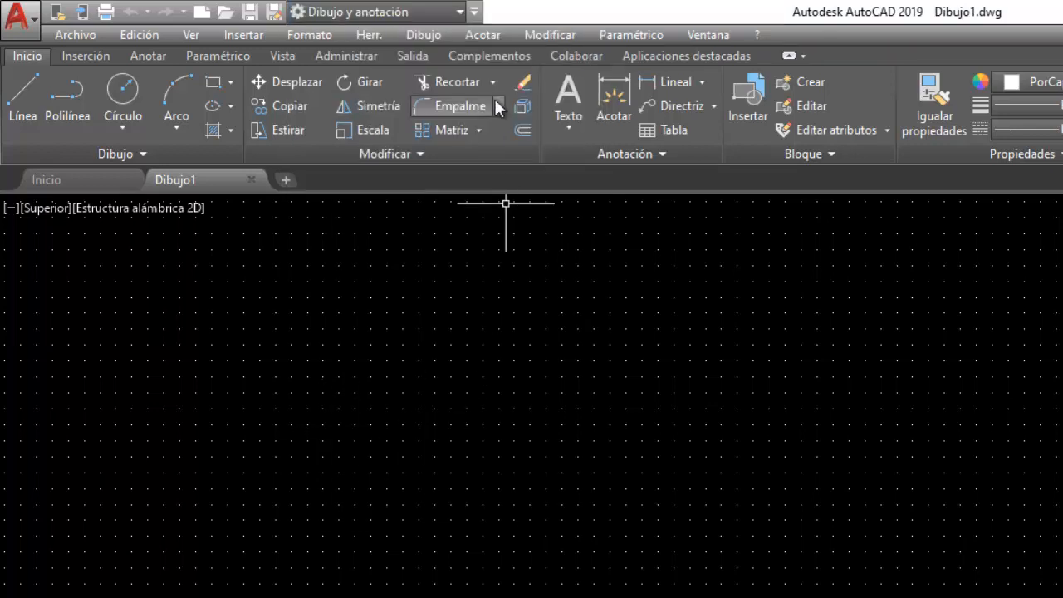
click(461, 12)
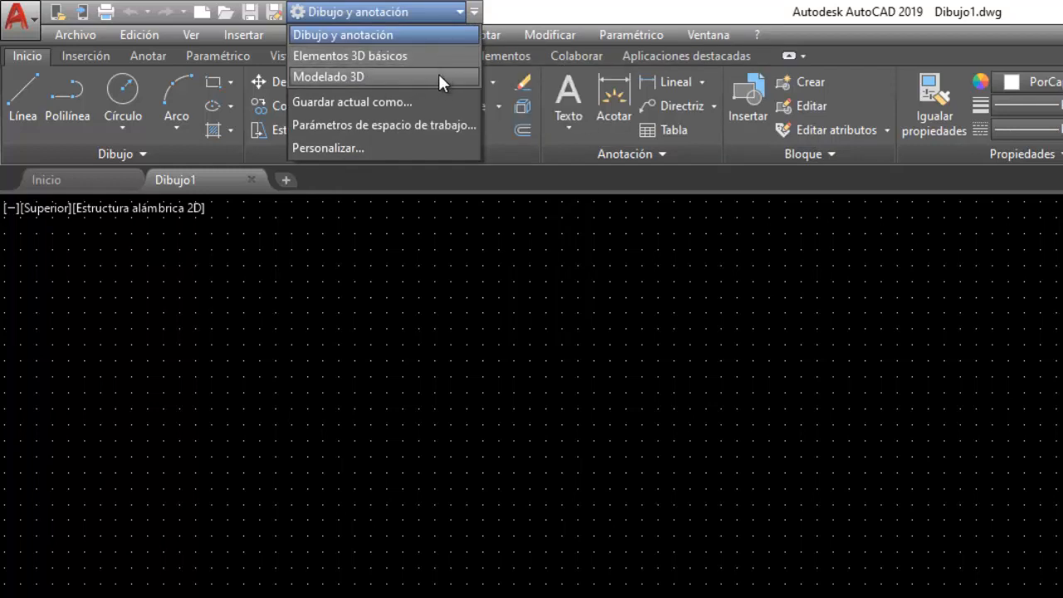
click(459, 14)
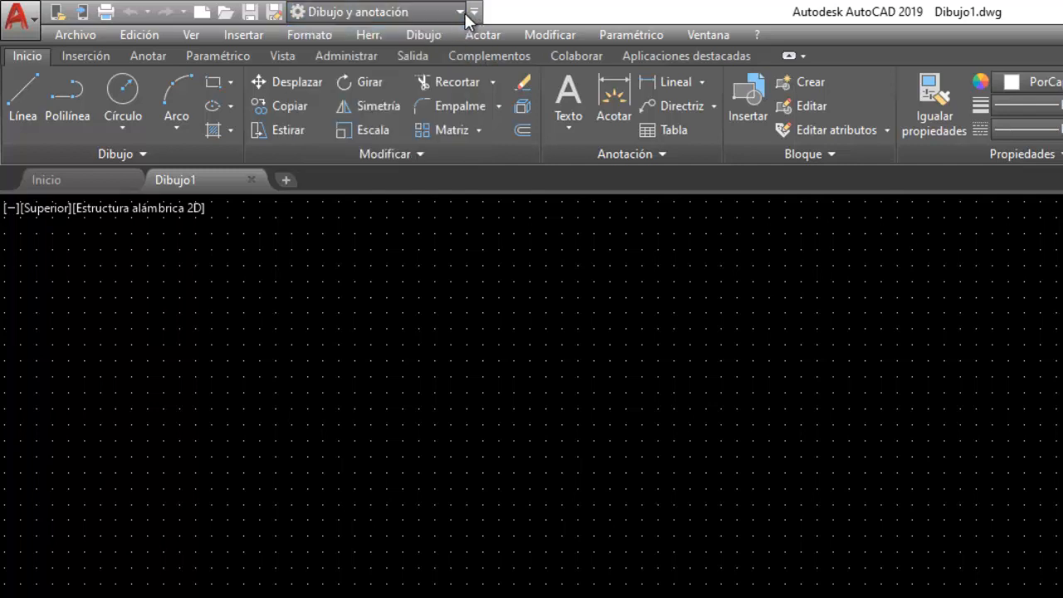
- Hide the menu bar and show it again
click(473, 12)
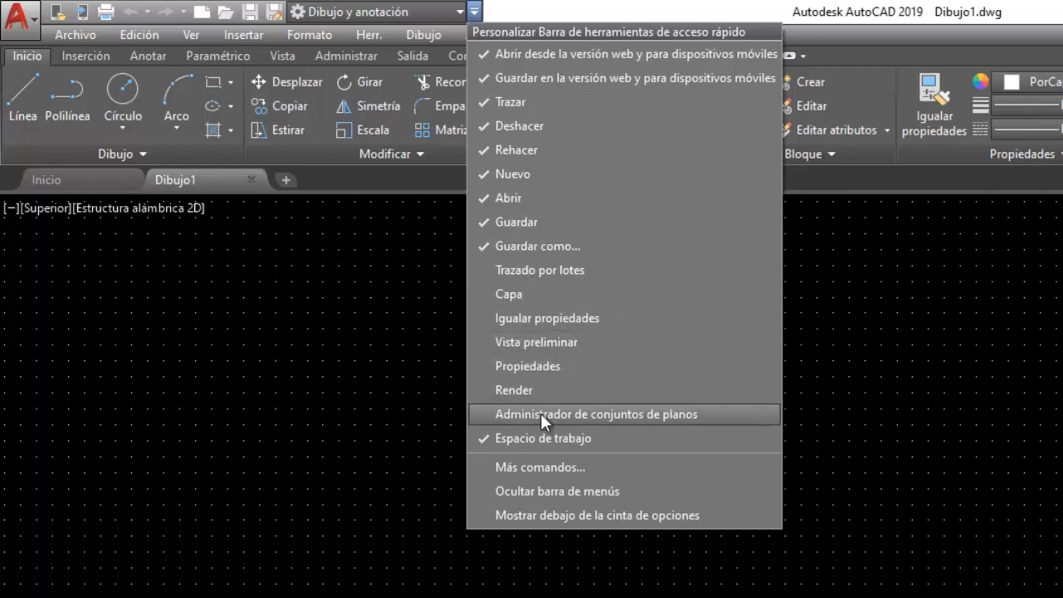
click(554, 490)
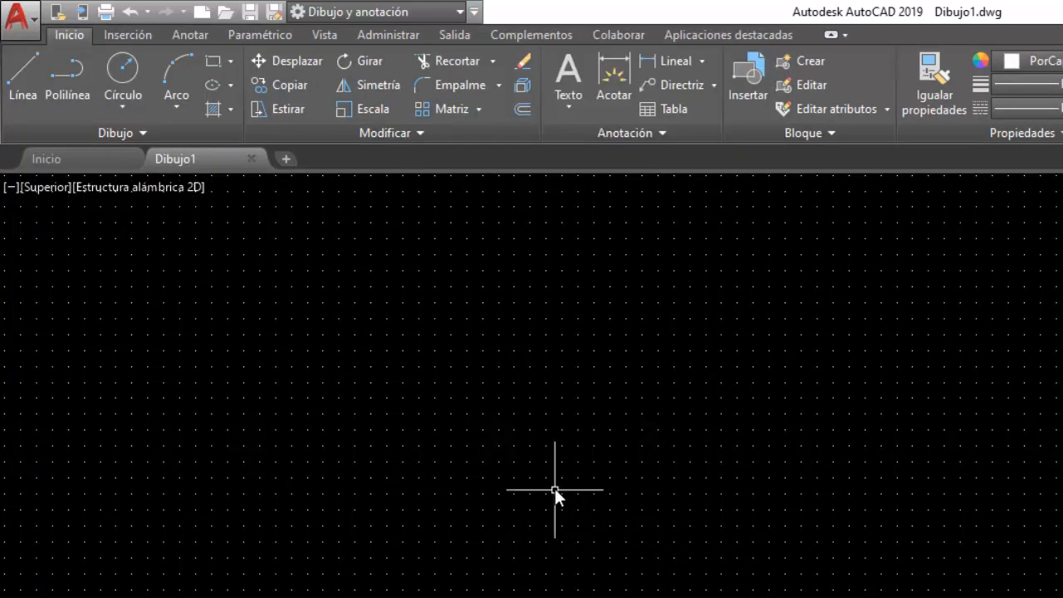
click(472, 13)
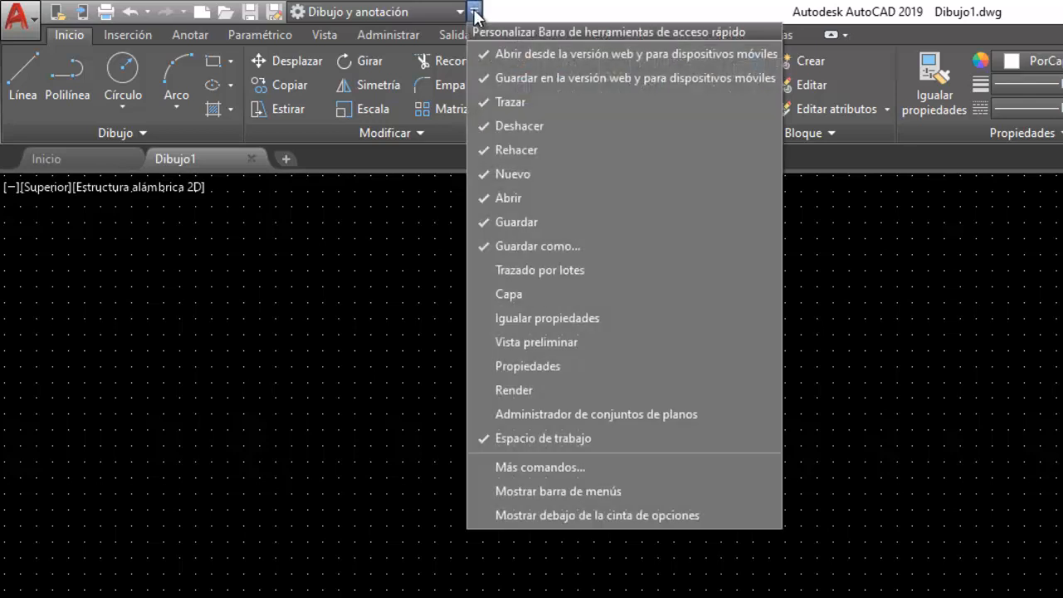
click(556, 491)
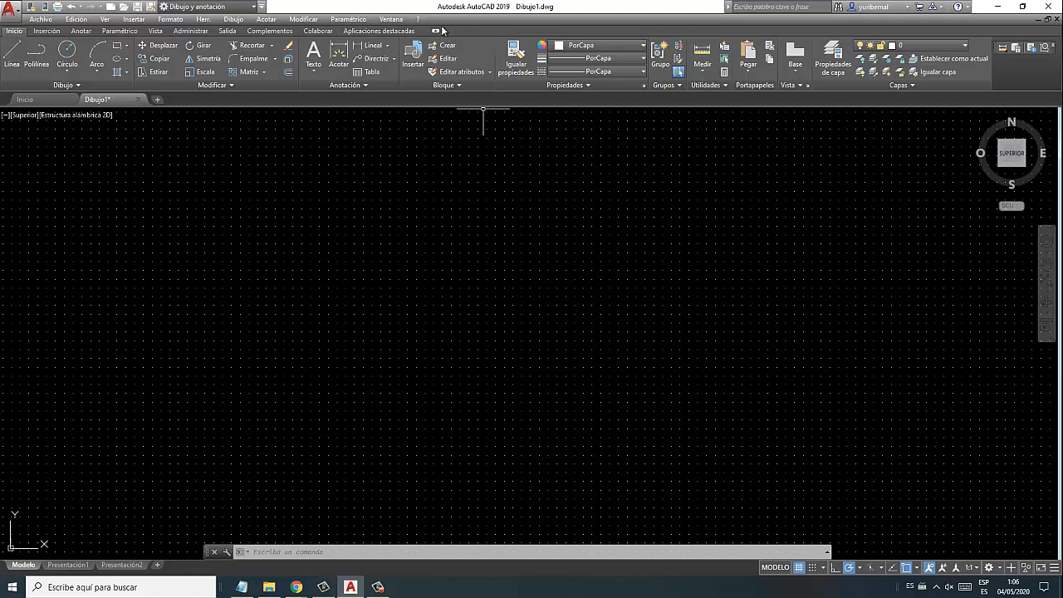
- Cycle the ribbon through its minimized states (panel buttons, panel titles, tabs only) and restore the full ribbon
click(435, 31)
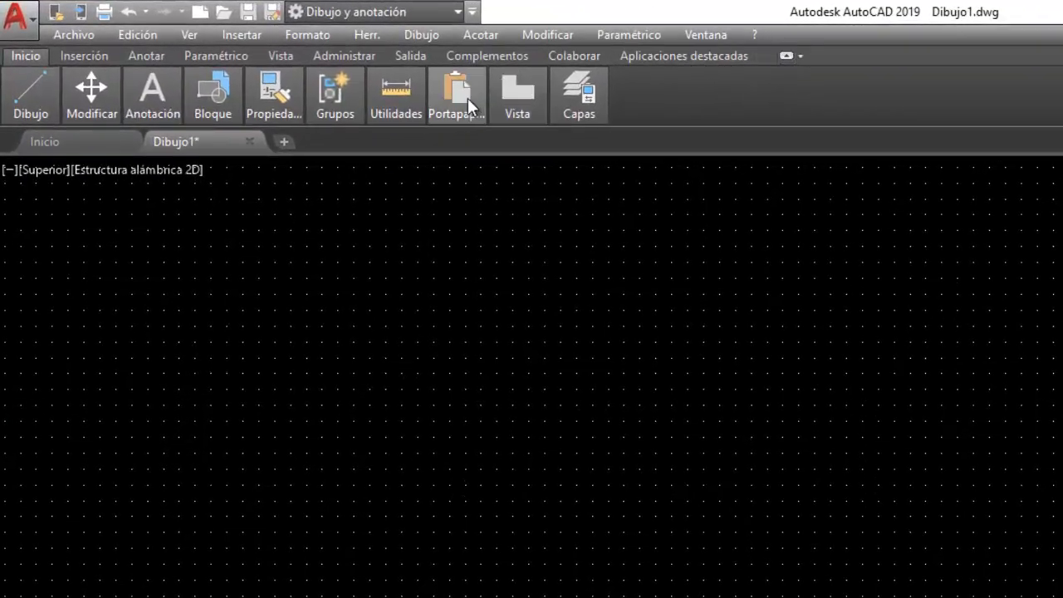
mouse_move(406, 87)
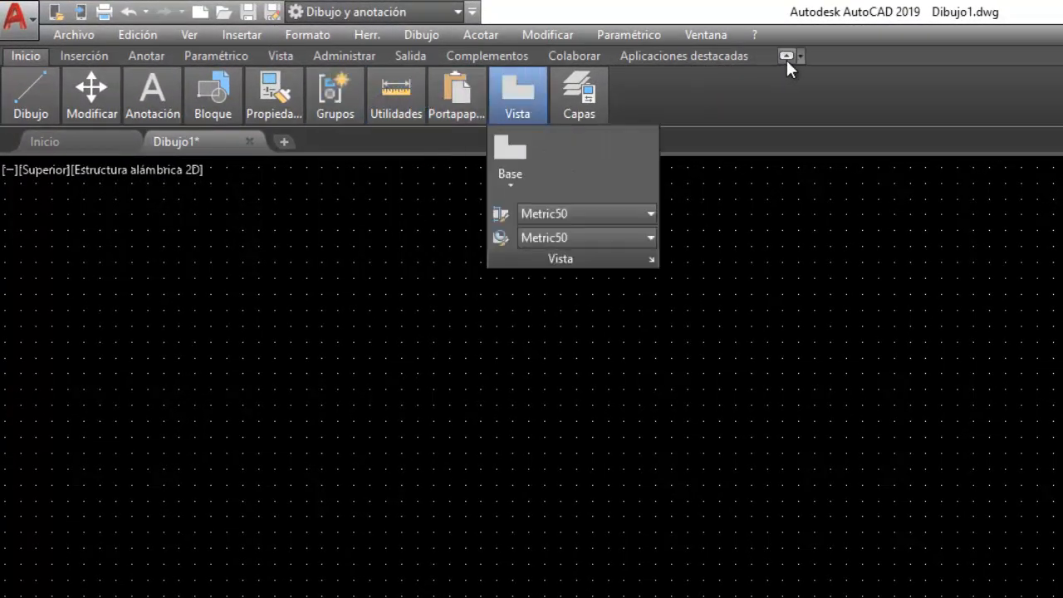
click(782, 56)
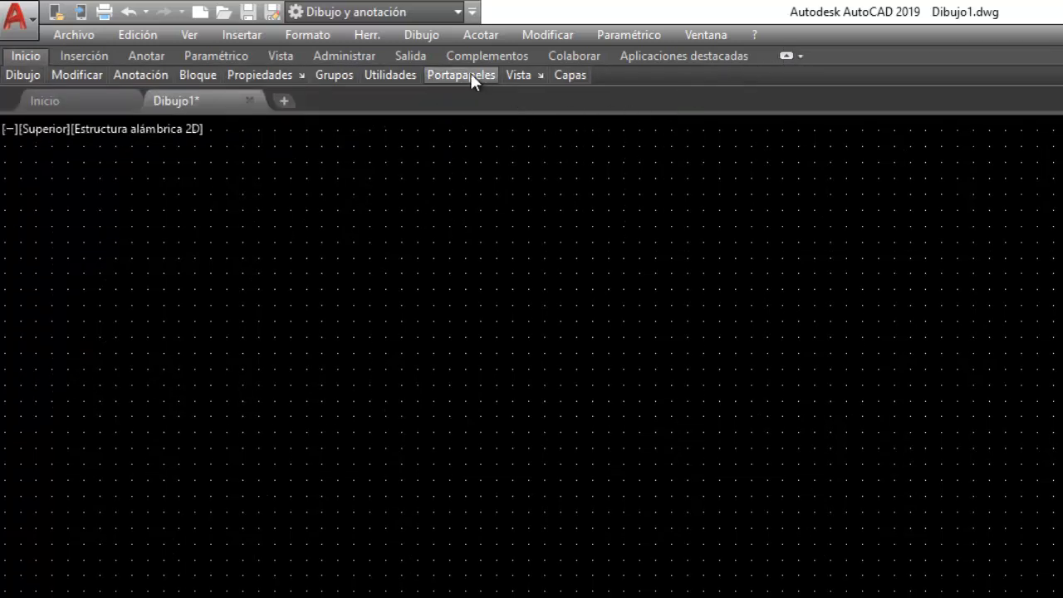
mouse_move(399, 75)
mouse_move(337, 79)
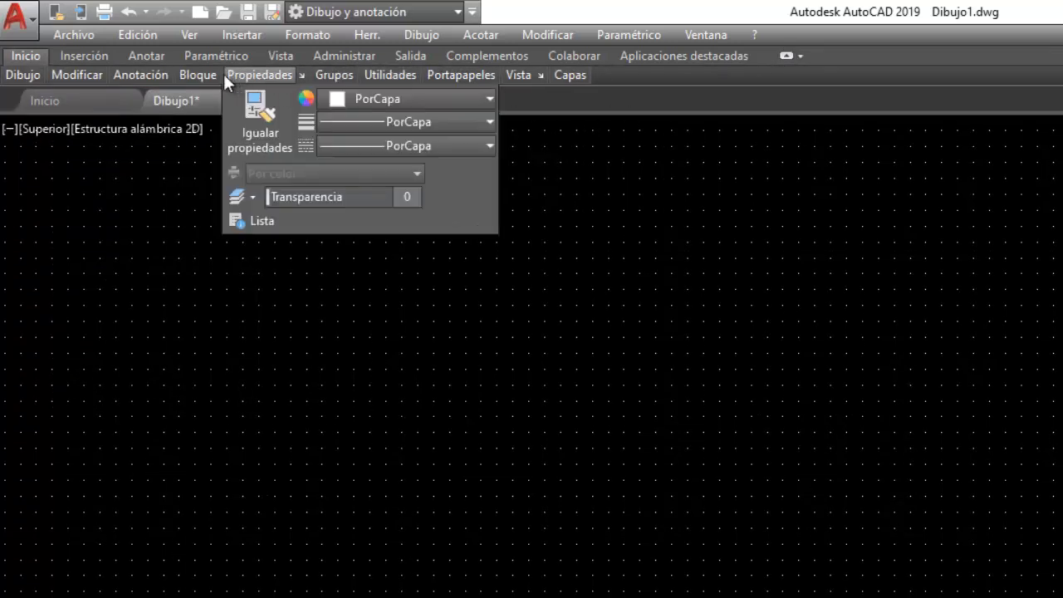
click(786, 56)
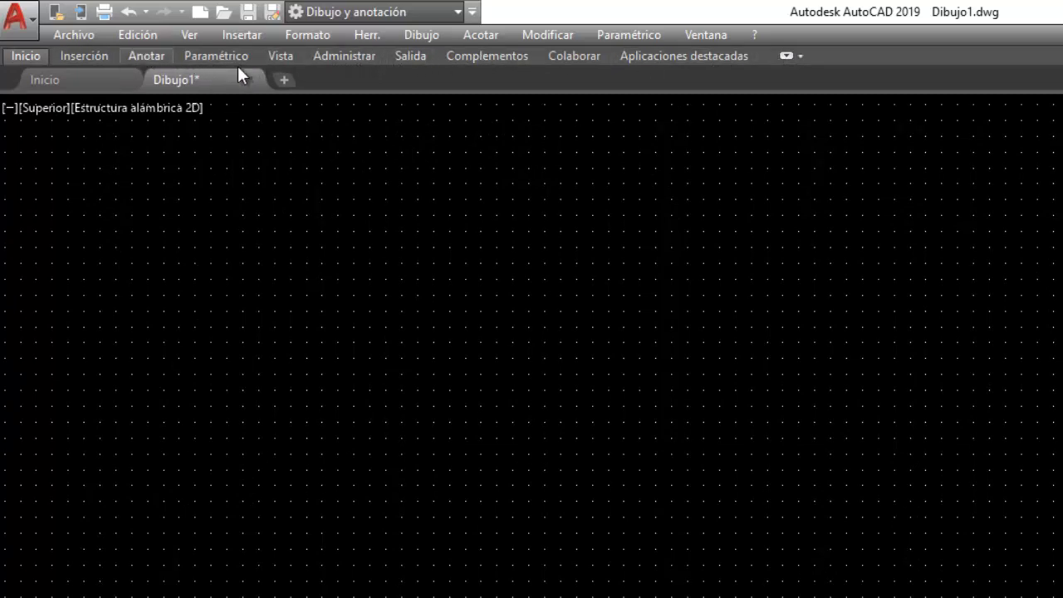
click(786, 56)
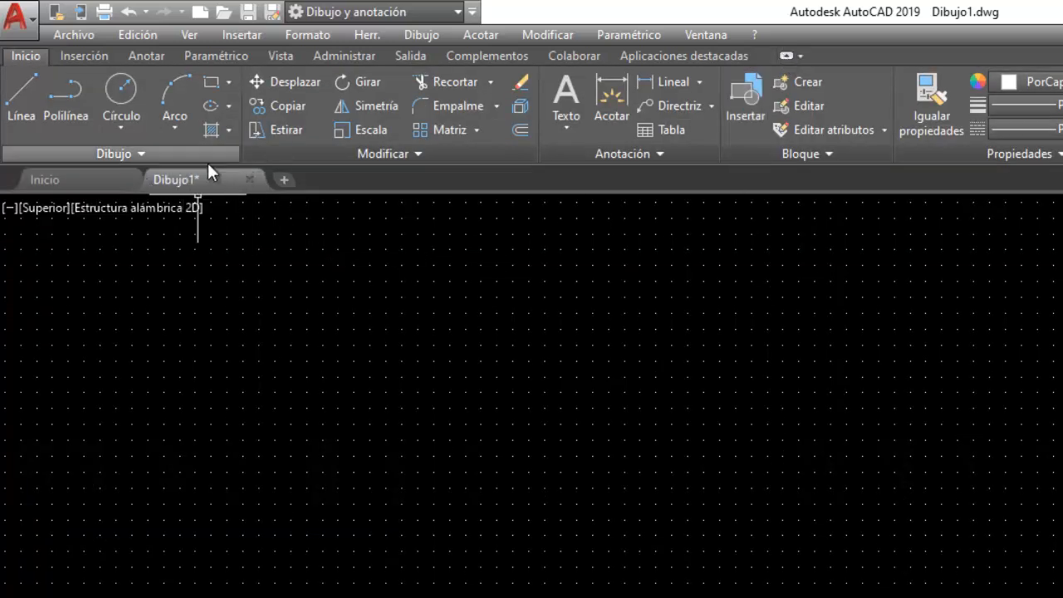
- Enable the display of the cursor coordinates (Coordenadas) in the status bar
mouse_move(178, 183)
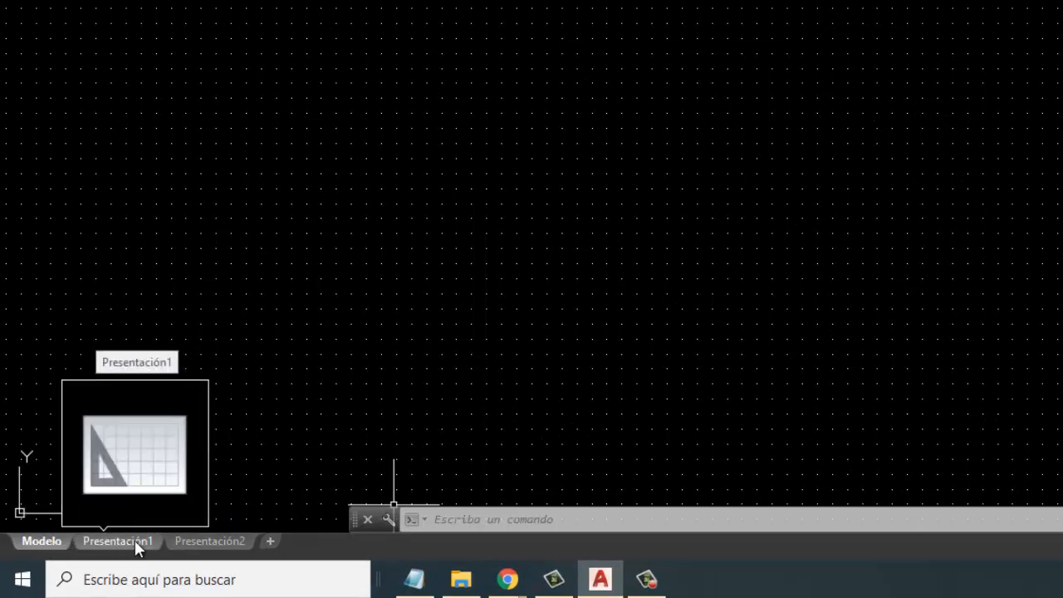
mouse_move(231, 551)
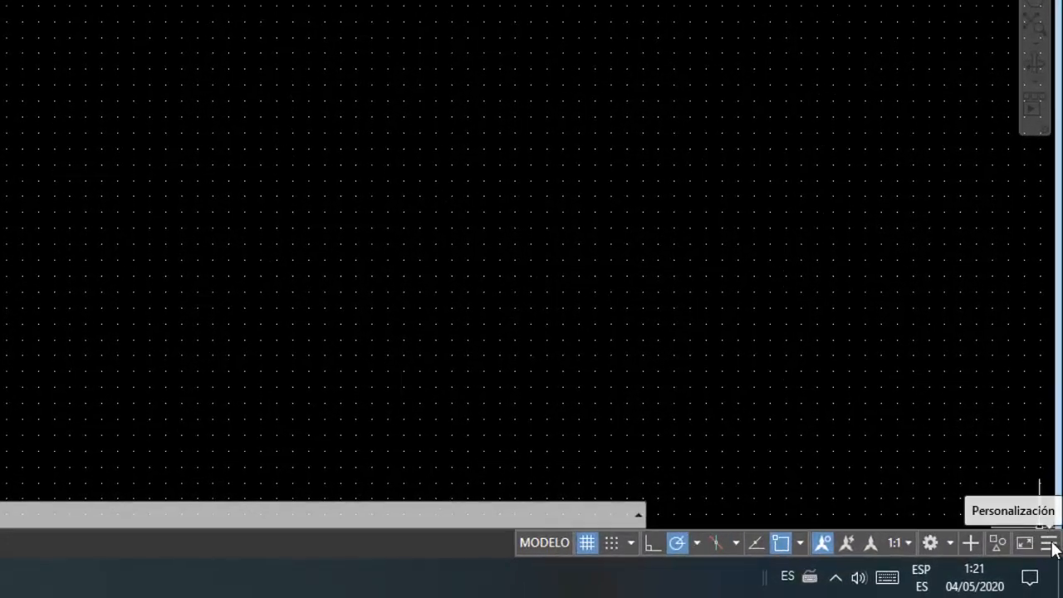
click(1047, 544)
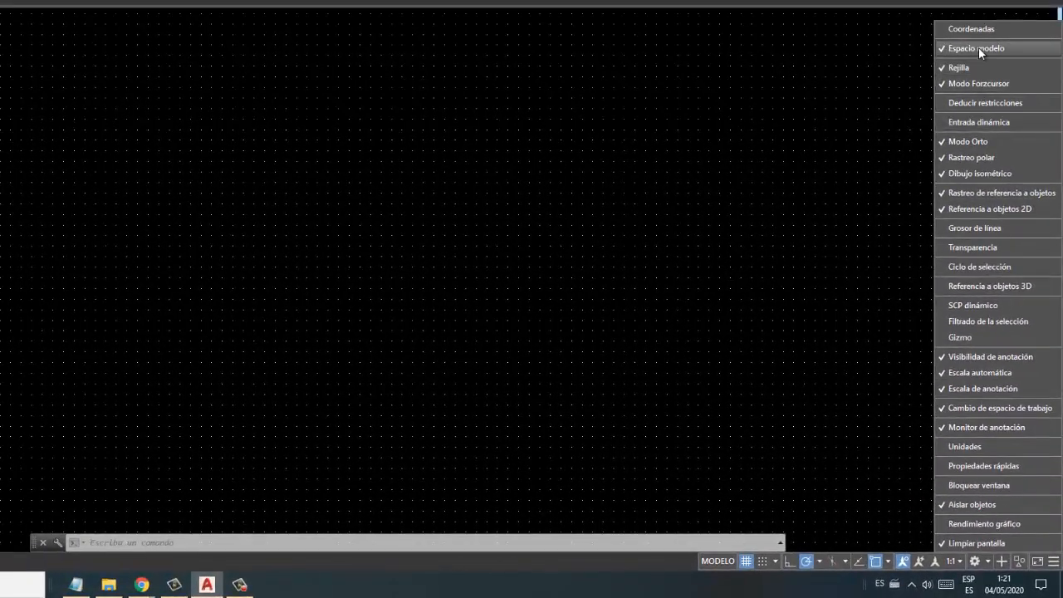
click(973, 30)
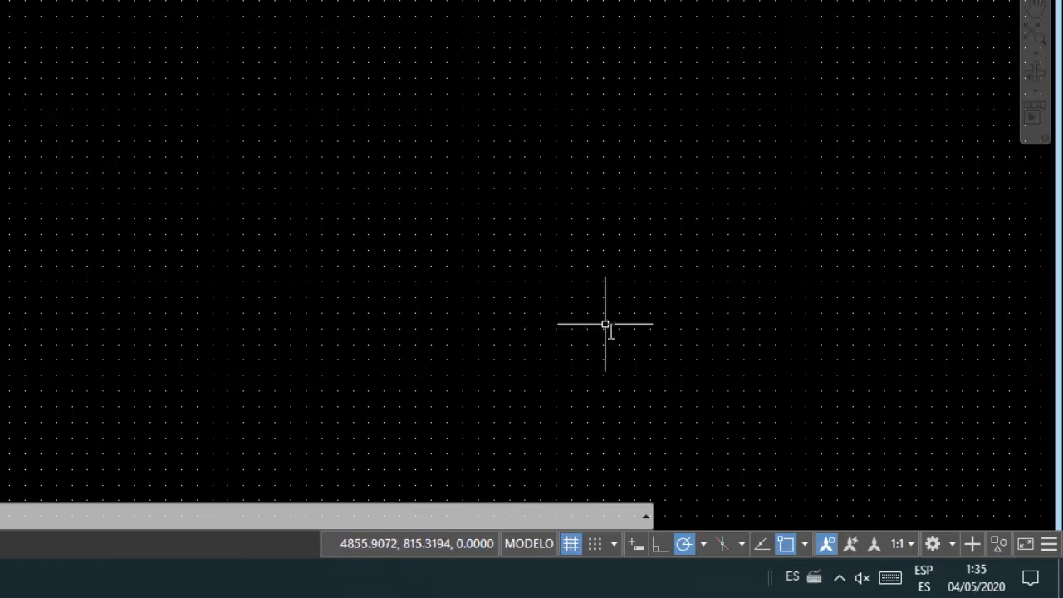
- Disable the dotted grid style for Espacio modelo 2D and display the grid as lines
click(571, 545)
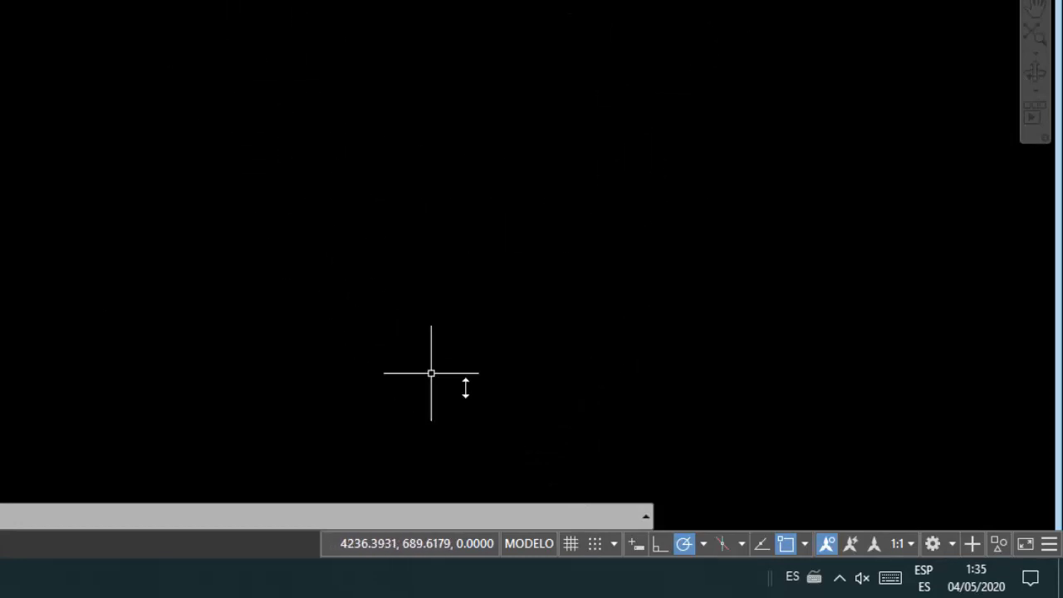
right_click(570, 544)
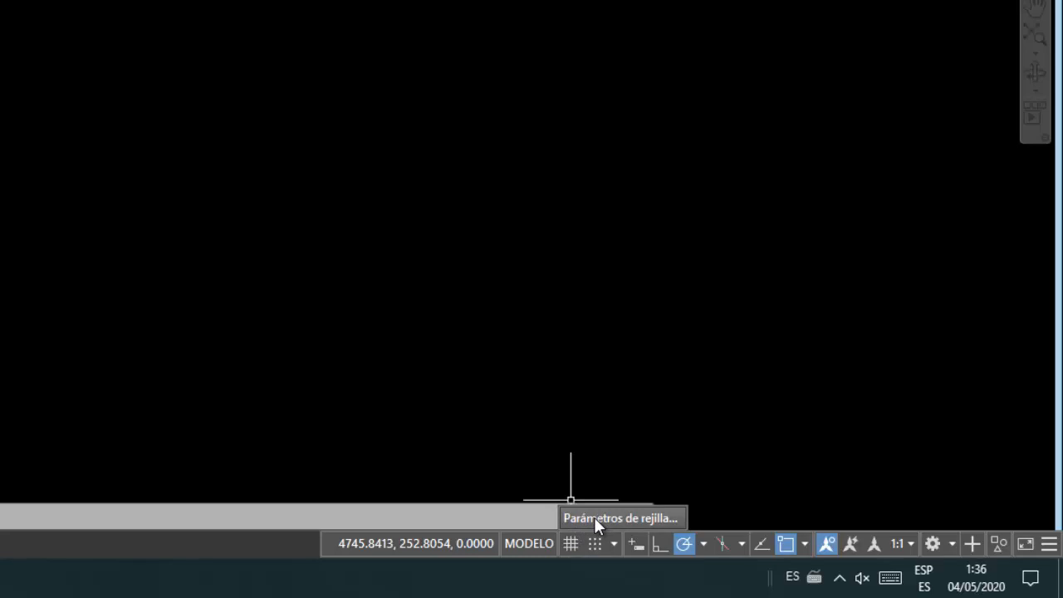
click(593, 517)
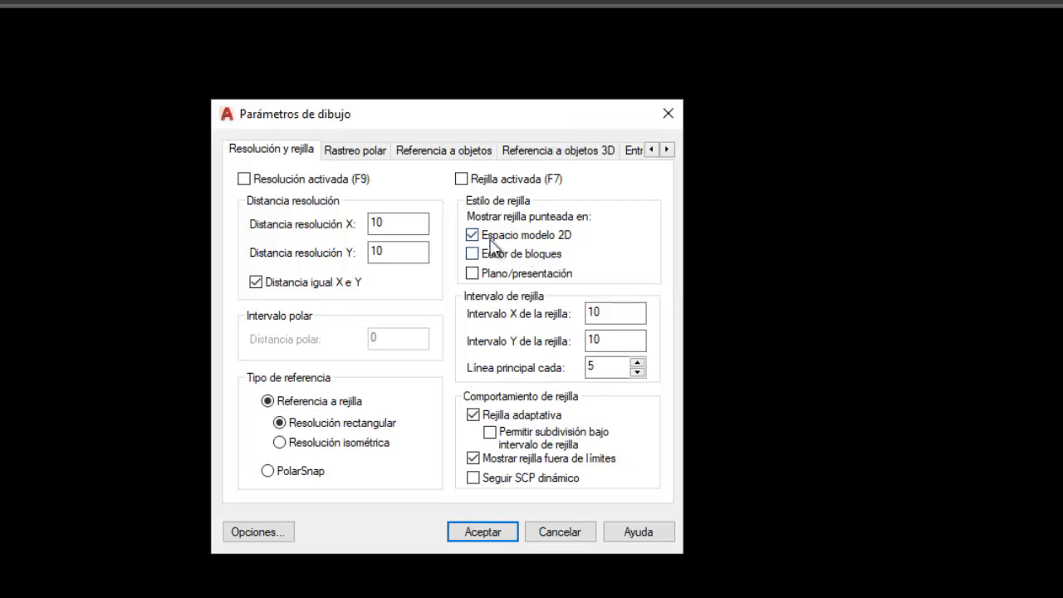
click(472, 235)
click(488, 532)
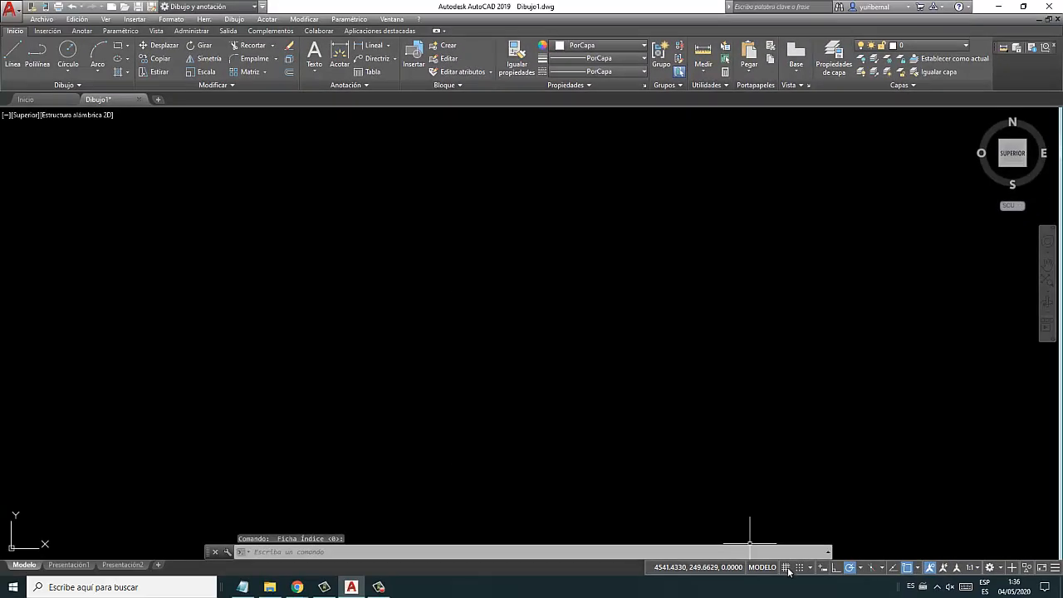
click(786, 568)
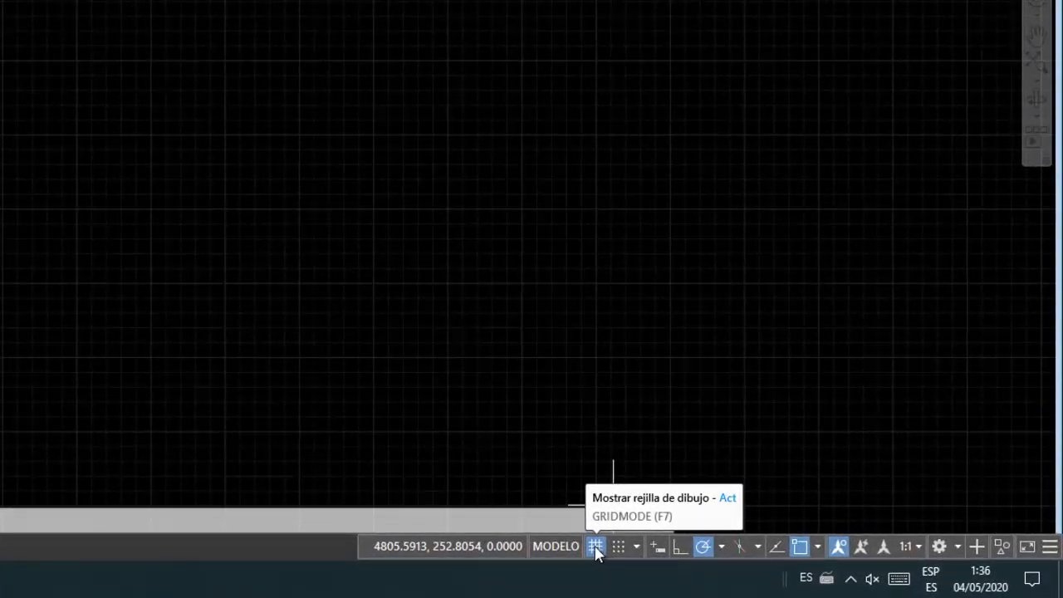
- Re-enable the dotted grid style for Espacio modelo 2D and switch off the grid display
right_click(597, 545)
click(617, 520)
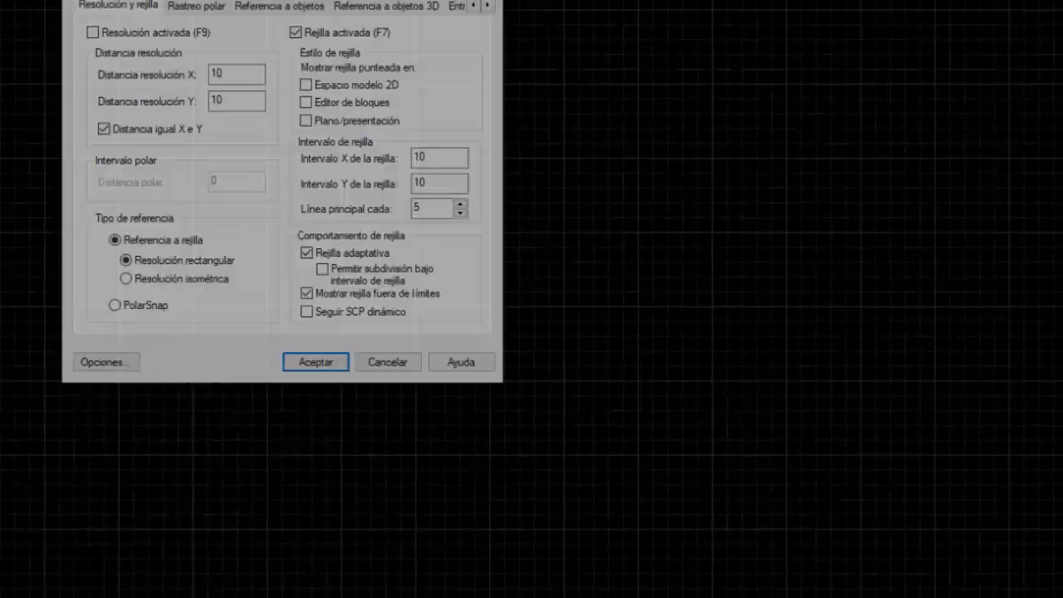
click(482, 204)
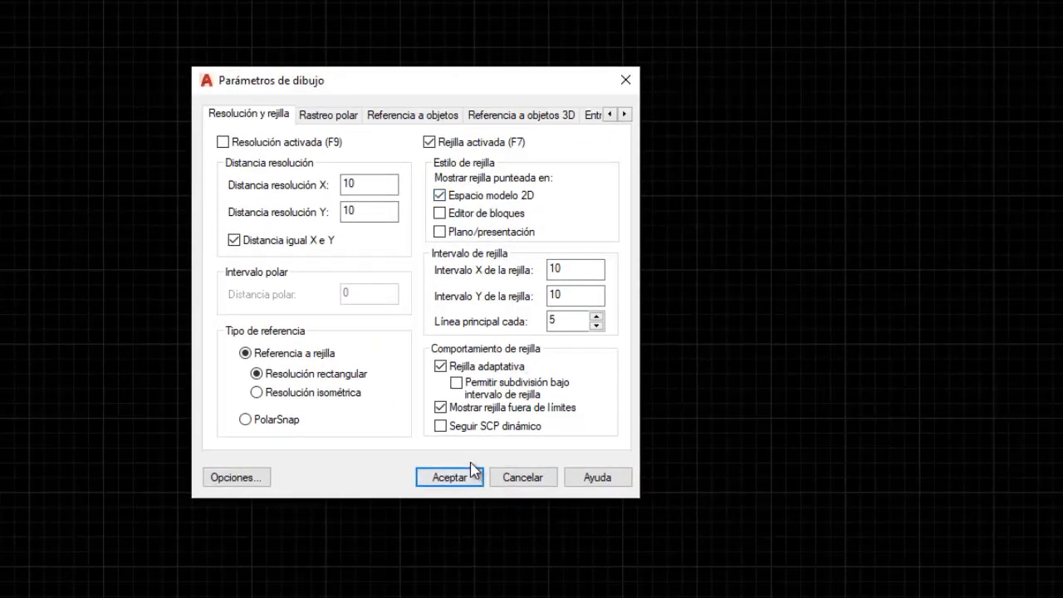
click(477, 482)
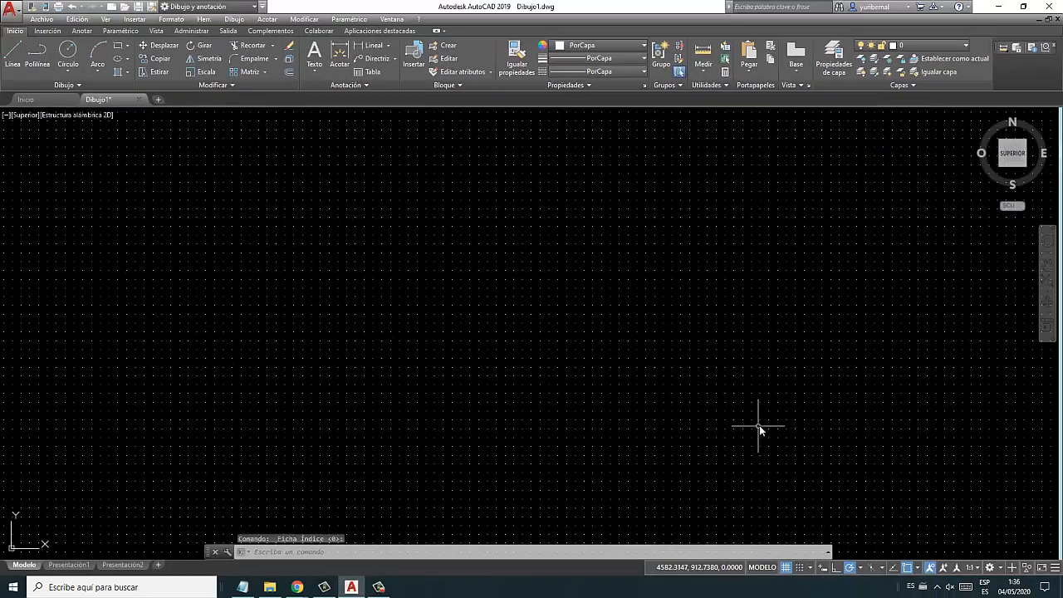
click(785, 566)
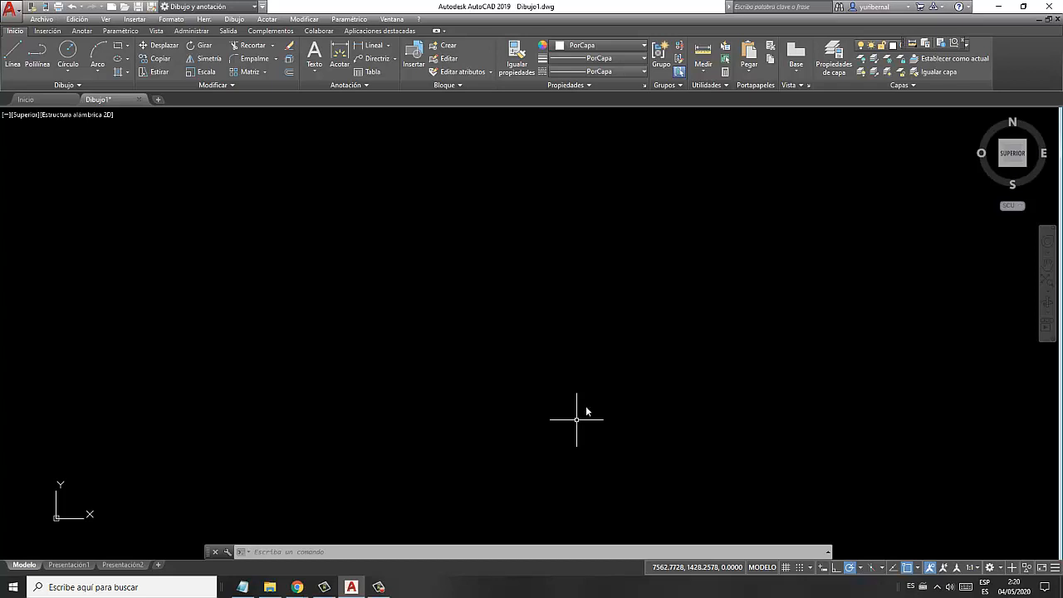
- Draw a closed rectangle with the Line command through absolute coordinates 500,1000; 1500,1000; 1500,1500; 500,1500 and back to 500,1000
click(234, 20)
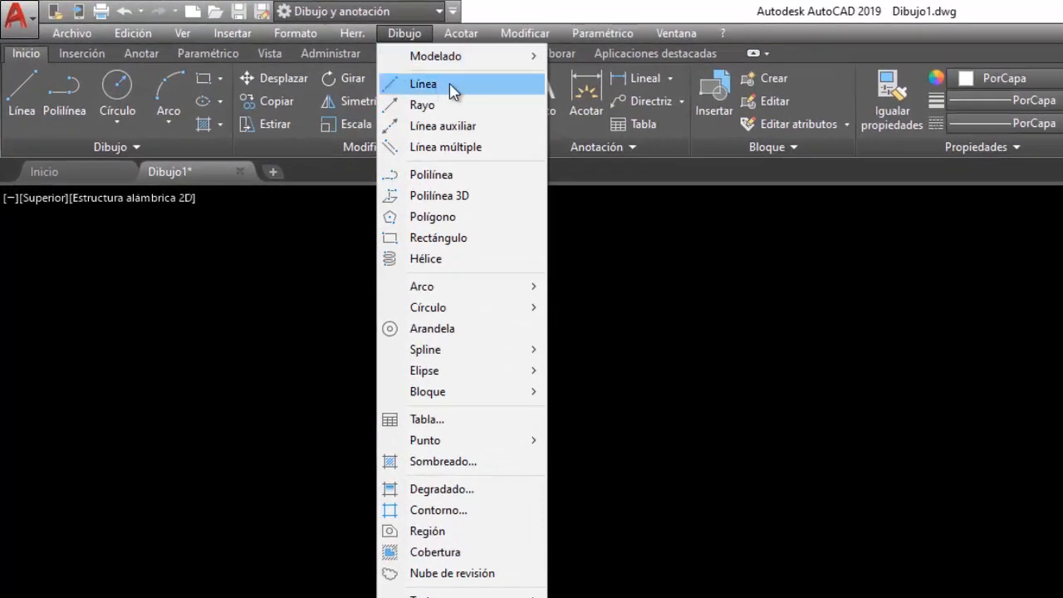
click(436, 85)
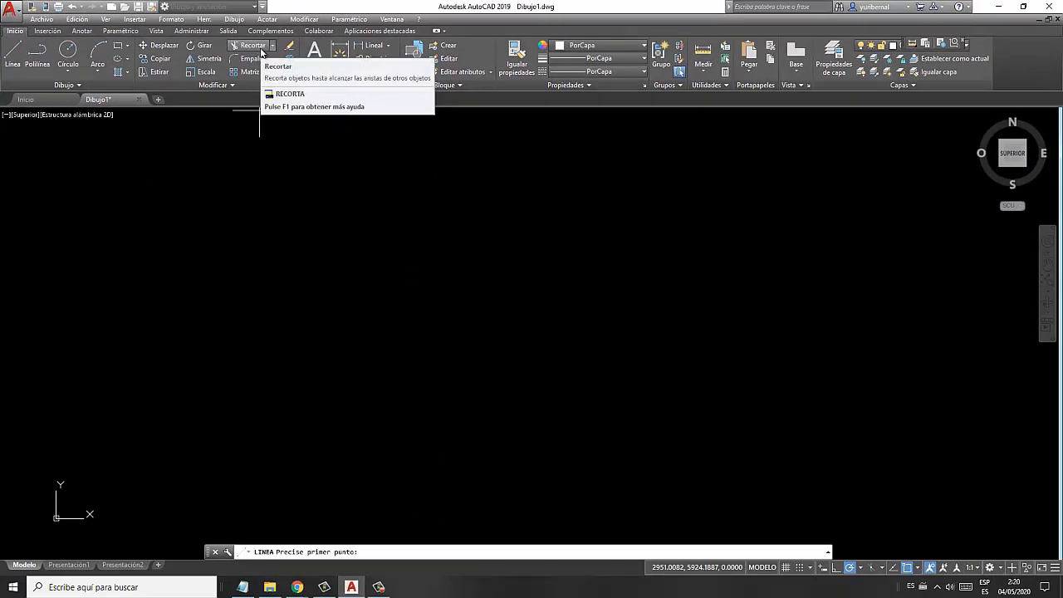
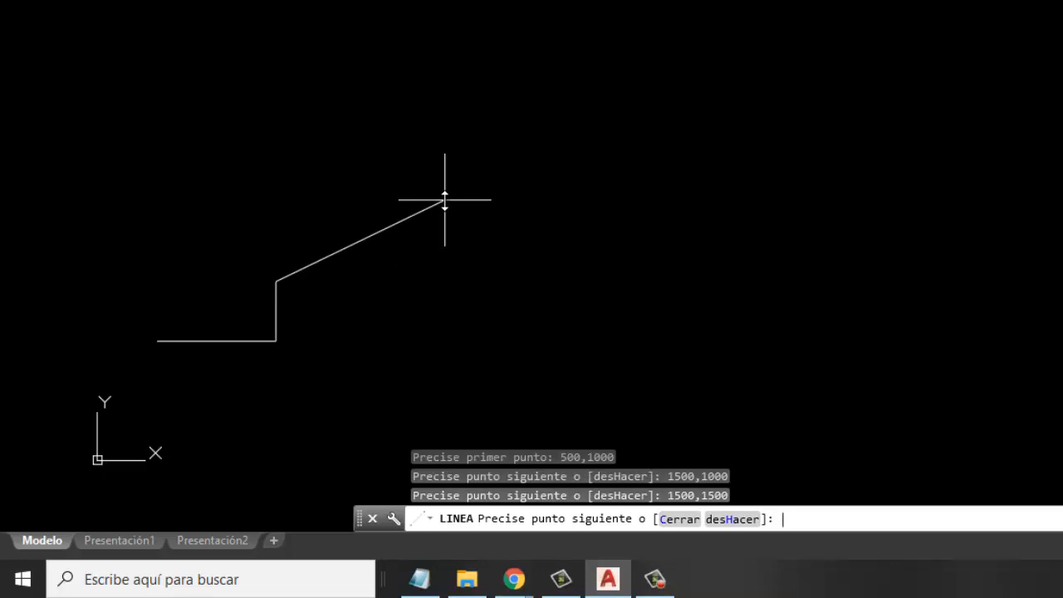
text(500,1500)
key(Return)
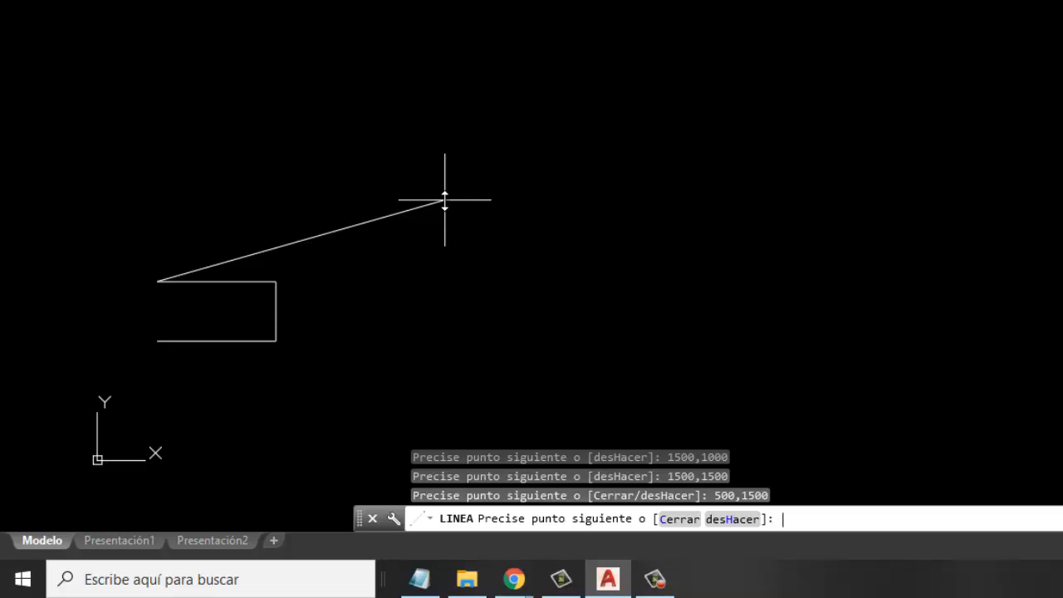
text(500,1000)
key(Return)
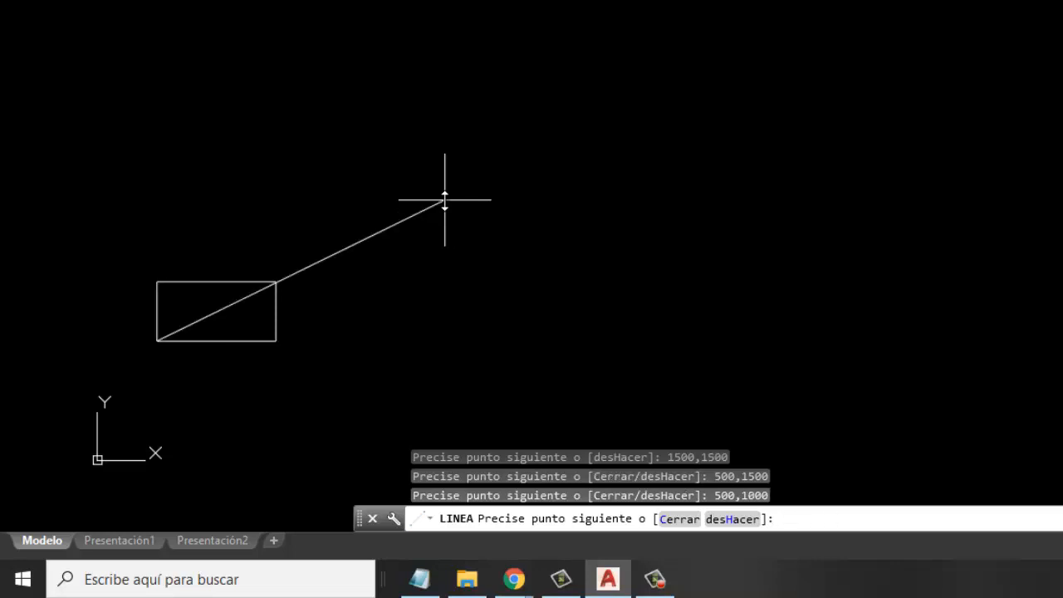
key(Return)
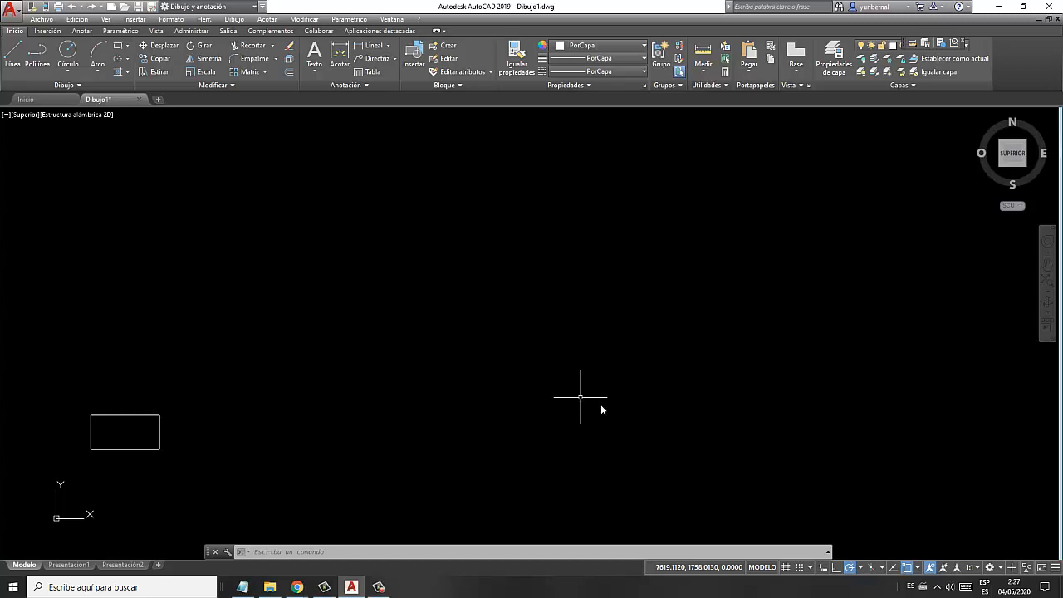
click(237, 20)
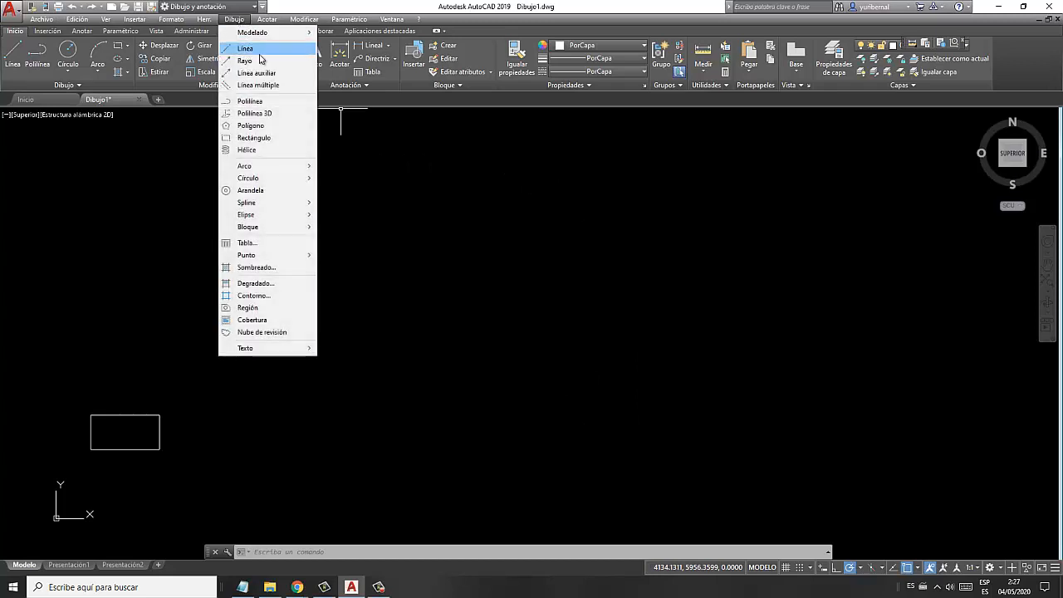
click(255, 51)
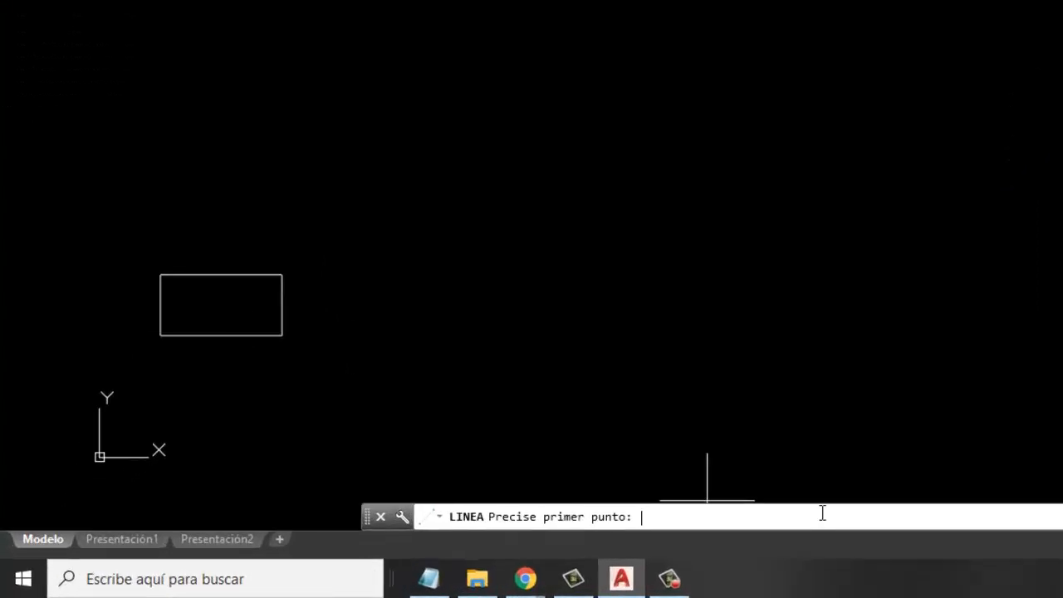
text(2000,1000)
key(Return)
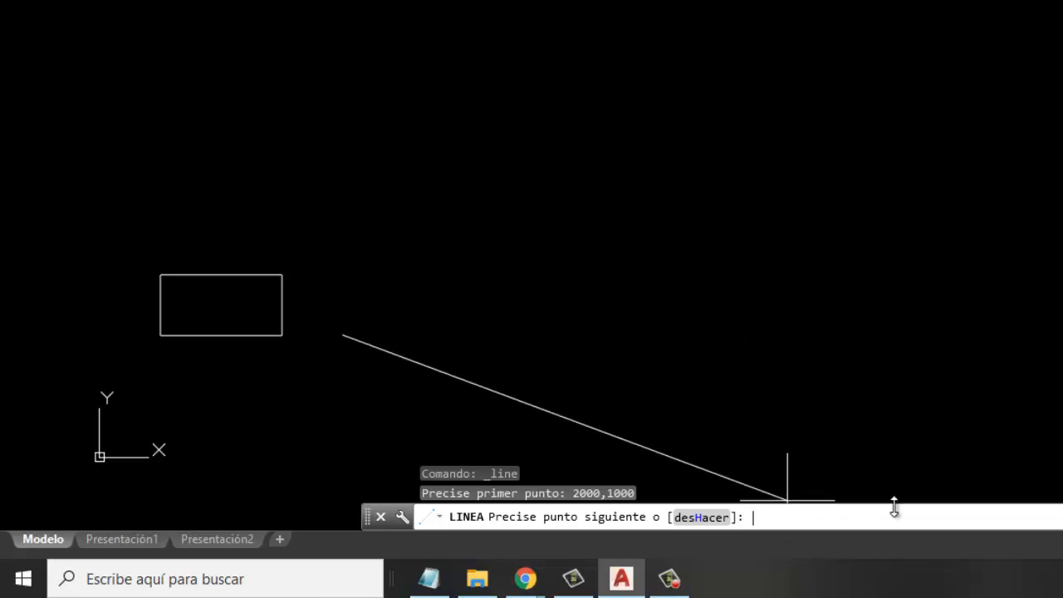
text(@)
text(500)
text(,0)
key(Return)
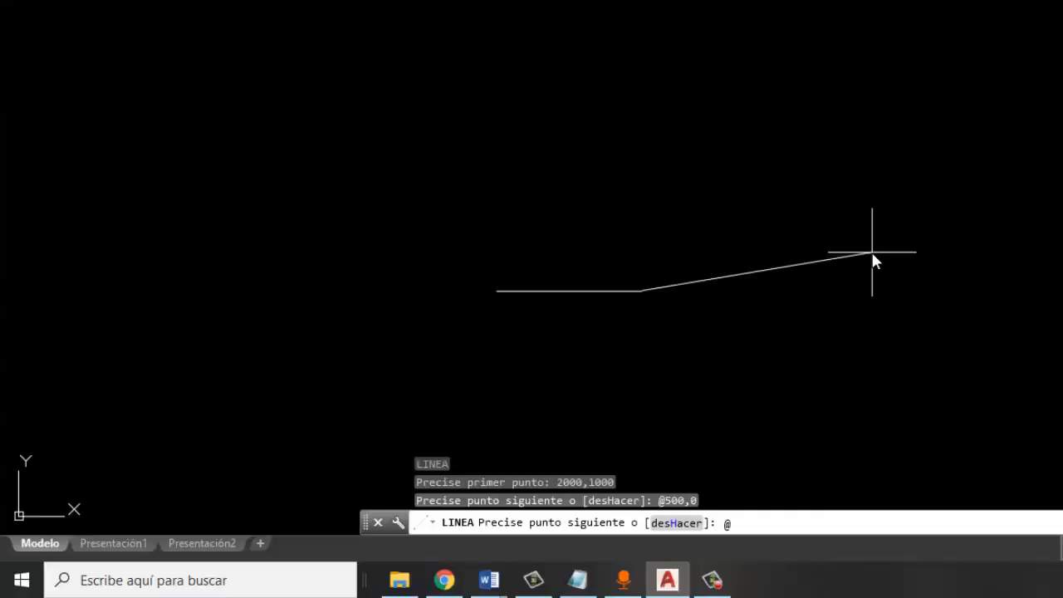
- Complete the tall rectangle with relative points @0,1000, @-500,0 and @0,-1000, and end the Line command
text(0,1000)
key(Return)
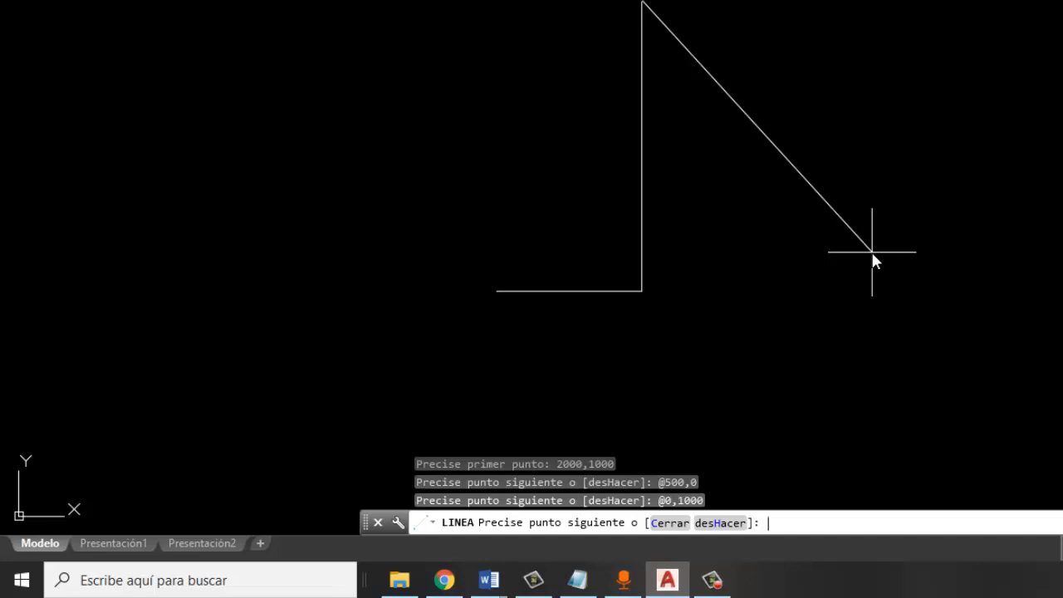
text(@-500,0)
key(Return)
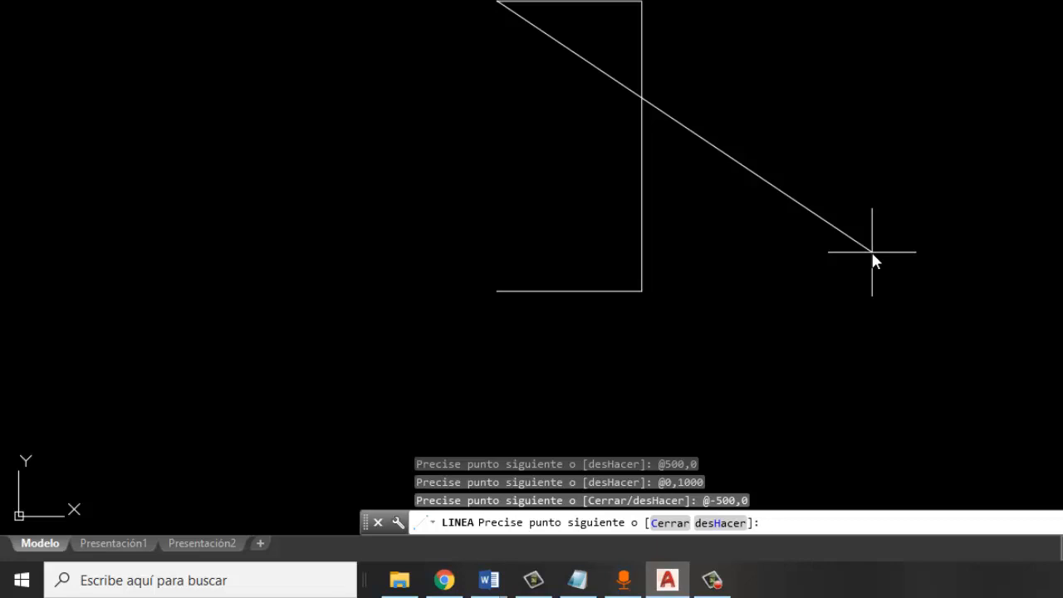
text(@0,-1000)
key(Return)
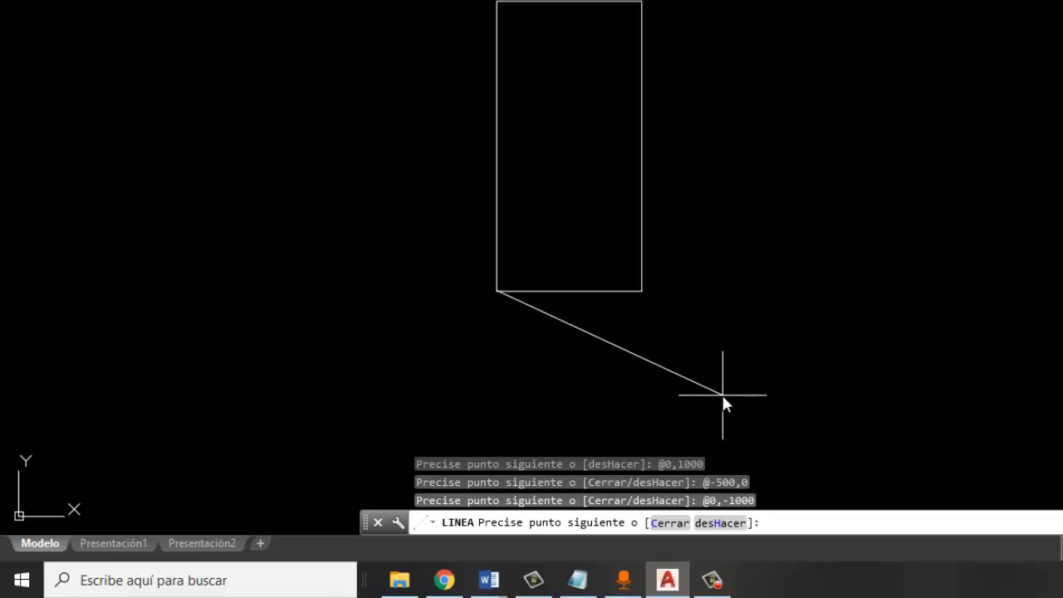
key(Return)
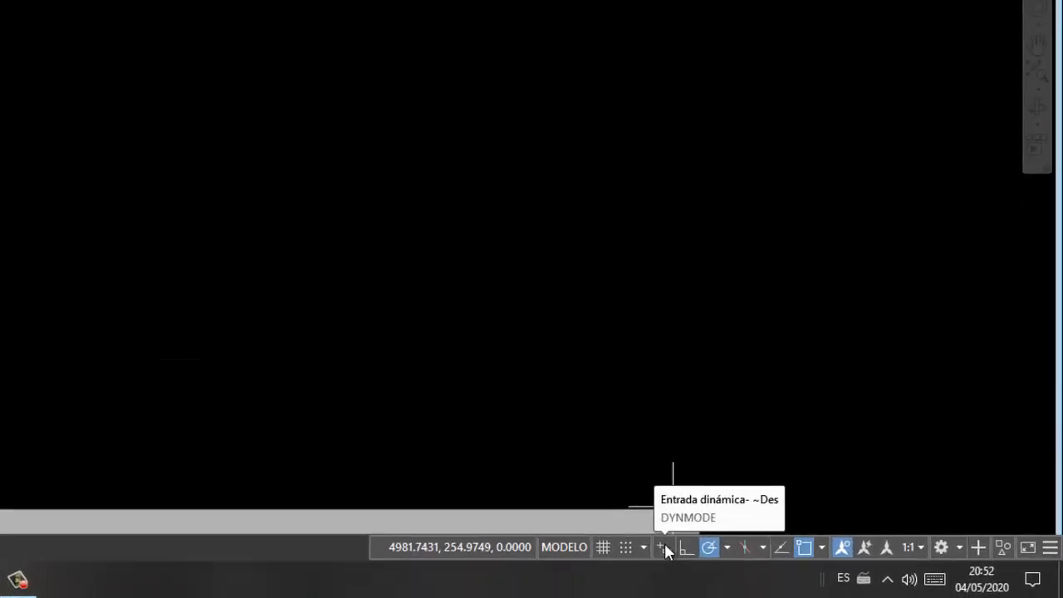
- Turn on dynamic input and draw a line from 3500,1000 to the relative point 500,0
click(663, 544)
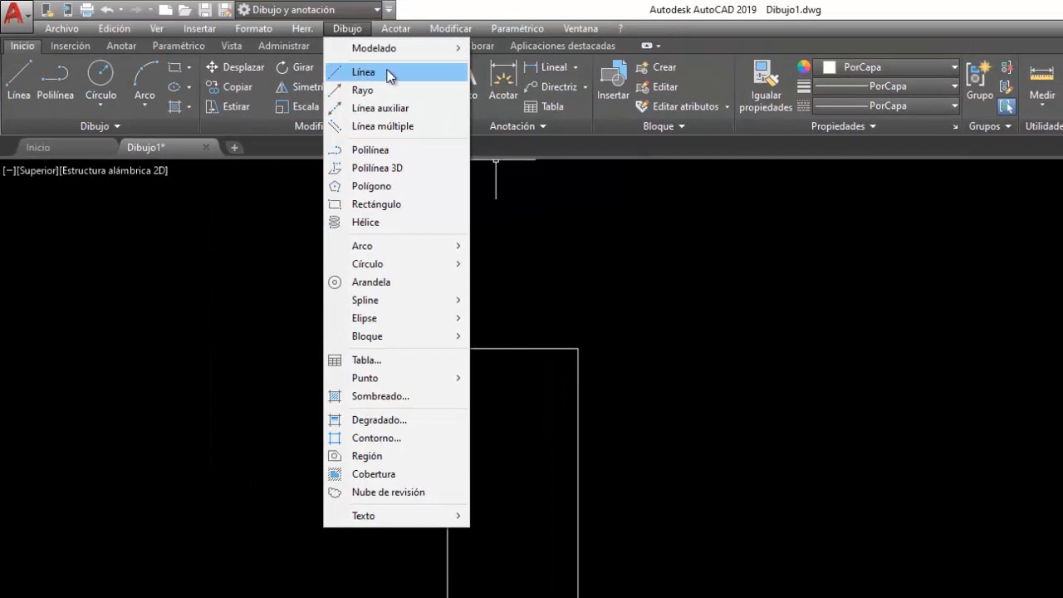
click(384, 79)
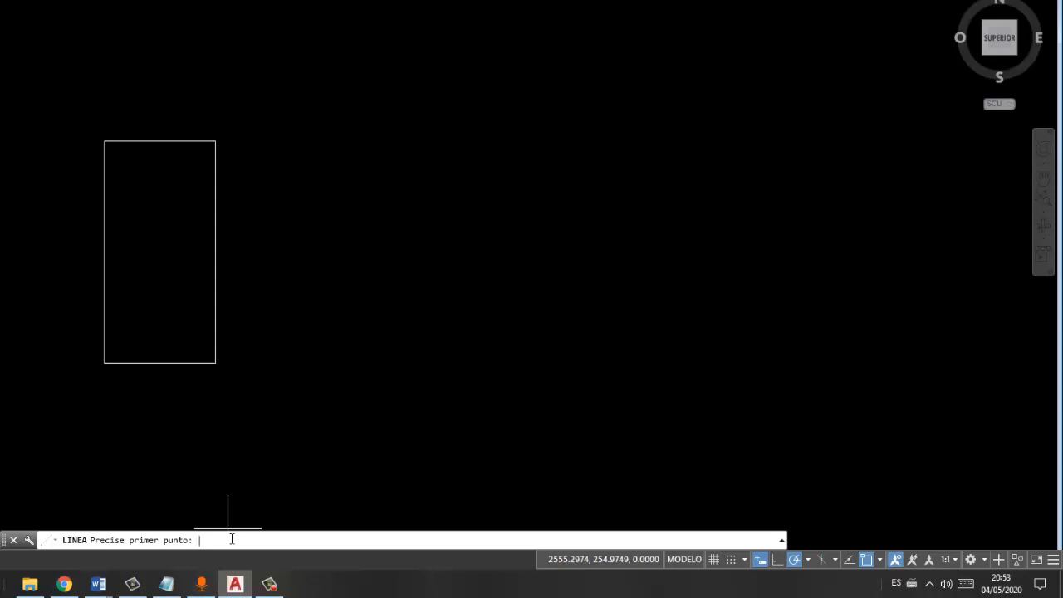
text(3500,1000)
key(Return)
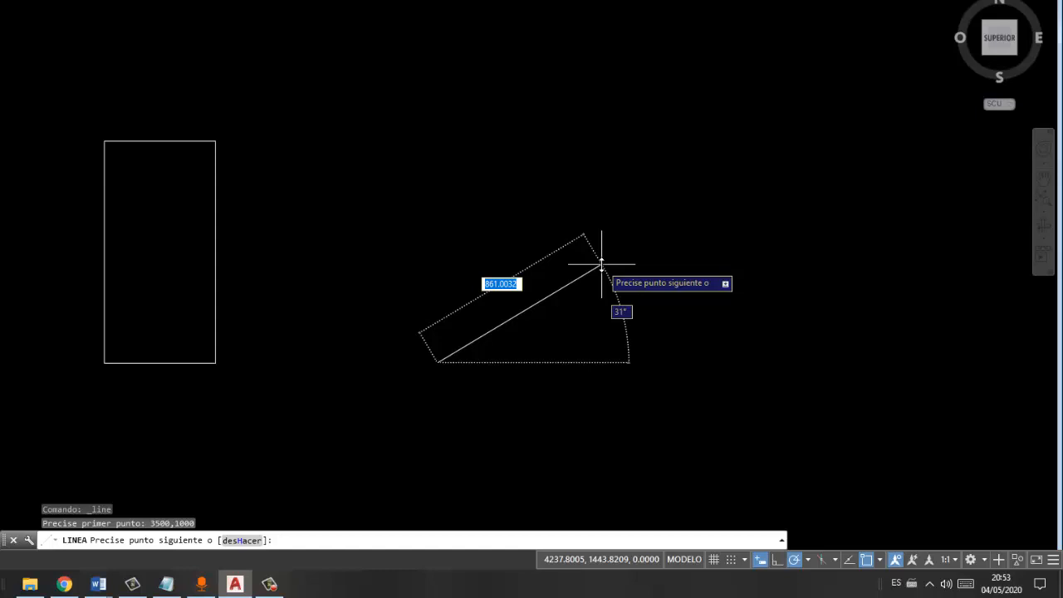
text(500)
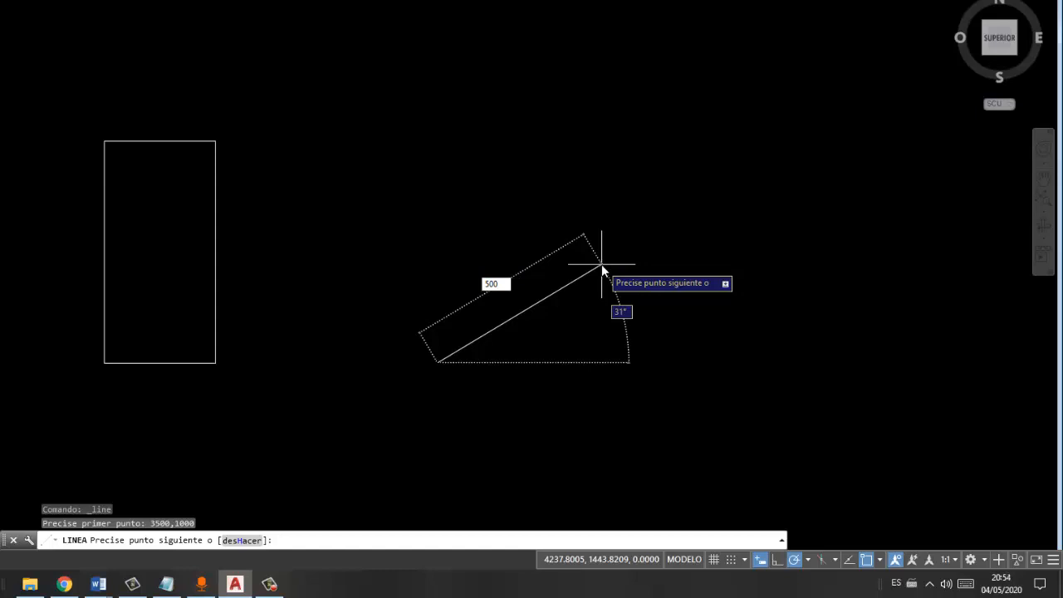
key(Tab)
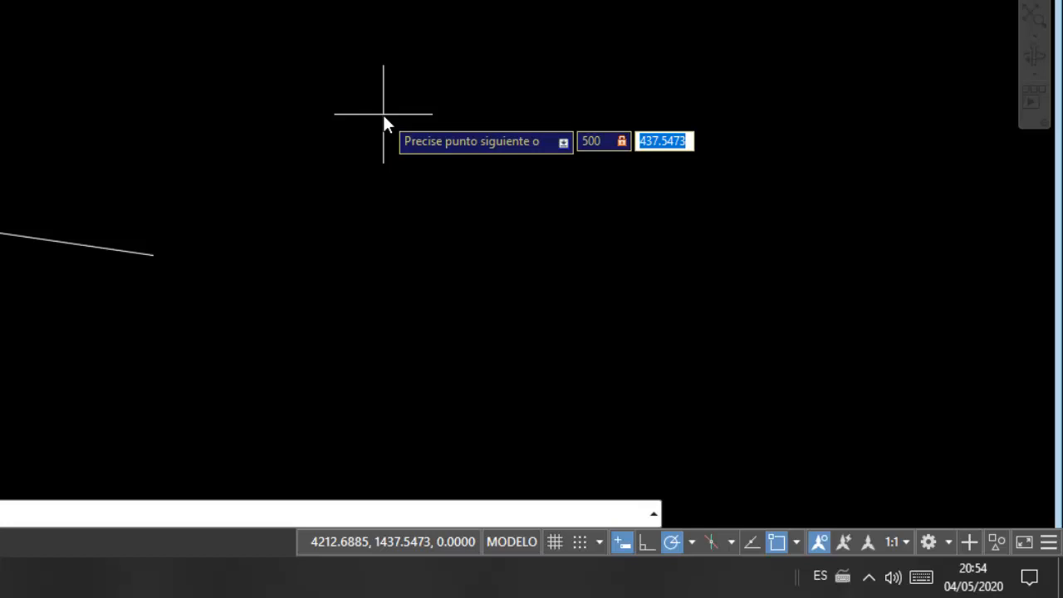
key(BackSpace)
text(0)
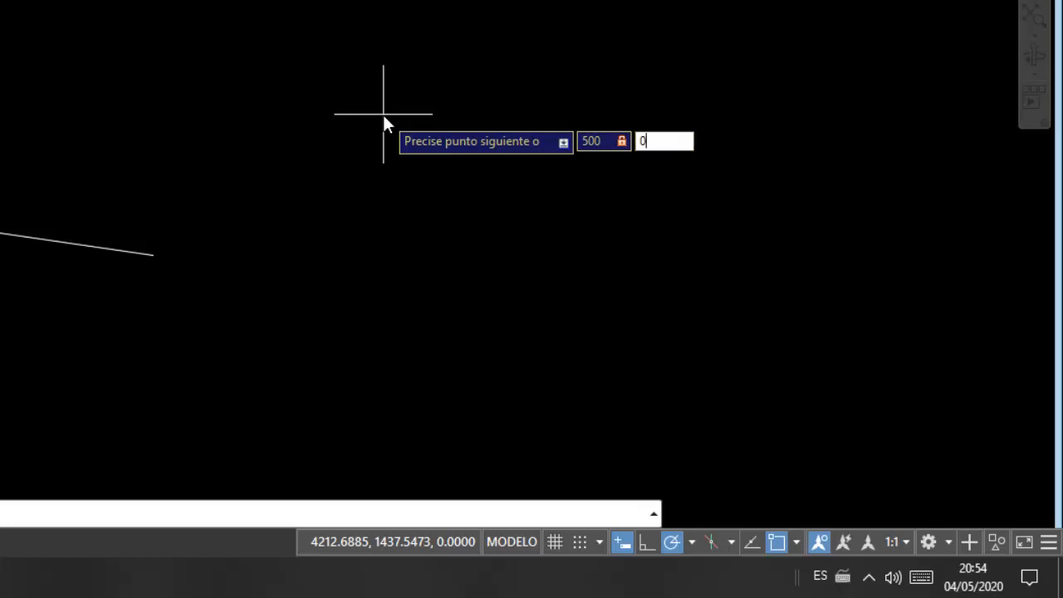
key(Return)
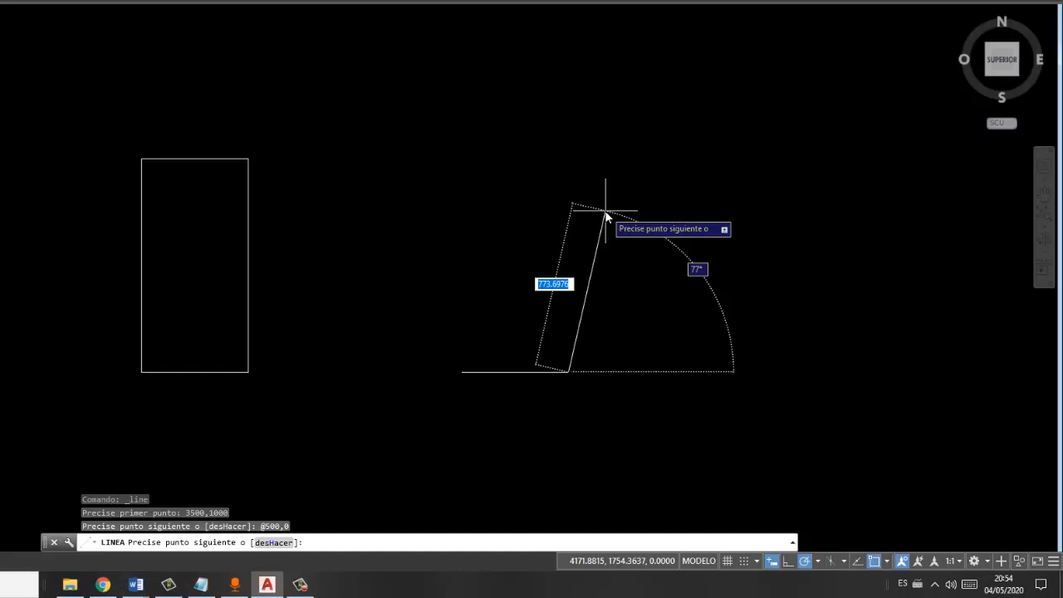
- Continue the line with the square's second and third sides through relative points 0,500 and -500,0
text(0,)
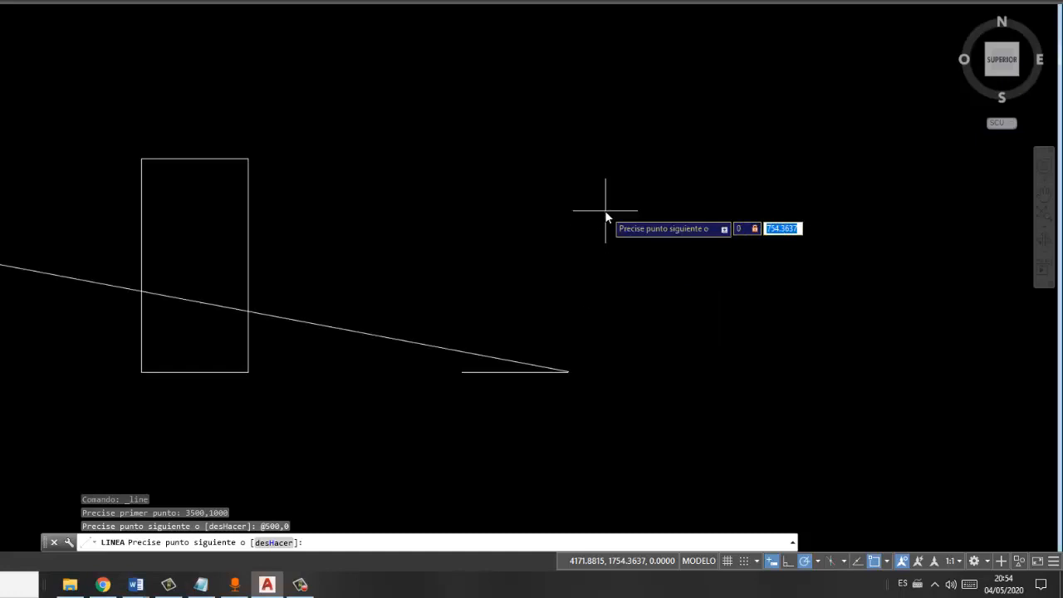
text(500)
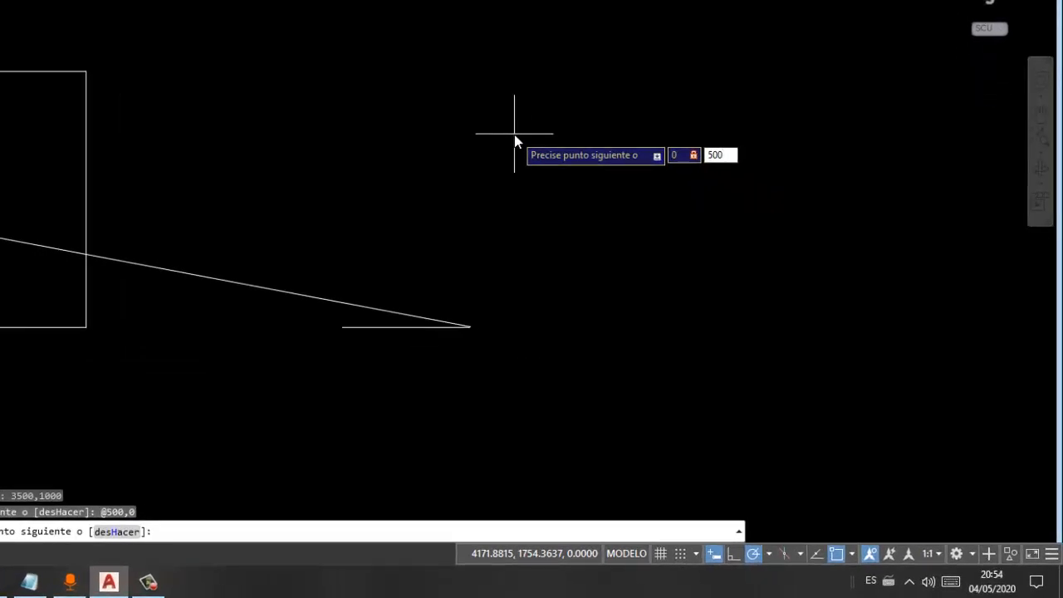
key(Return)
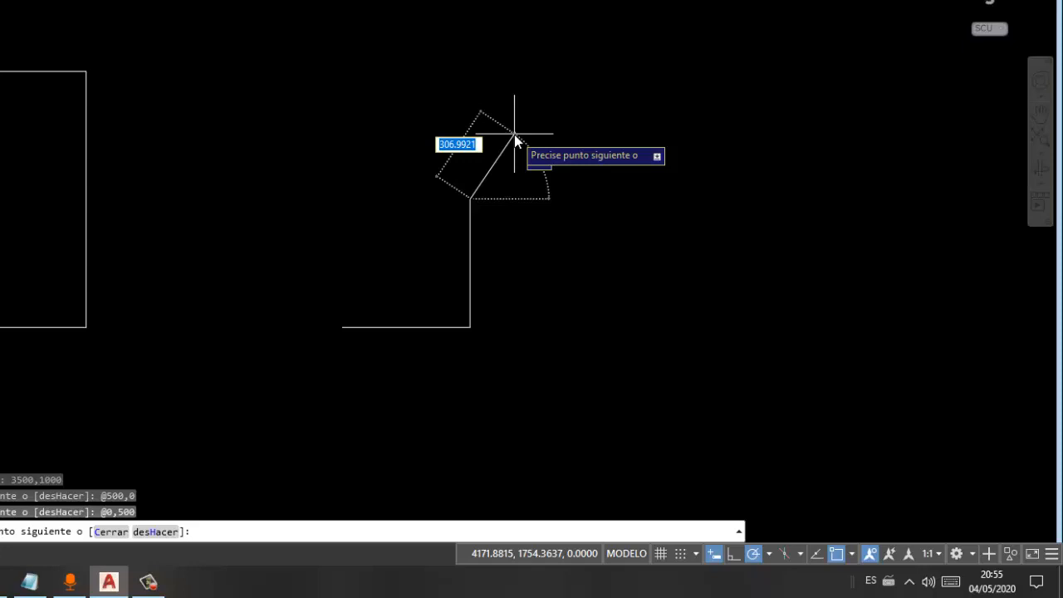
text(-)
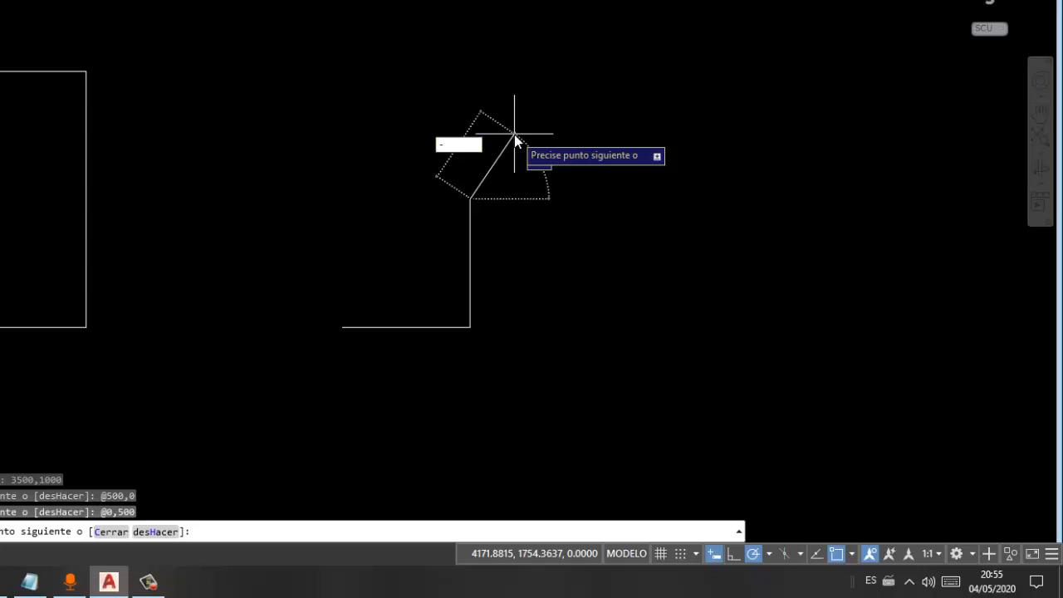
text(500,)
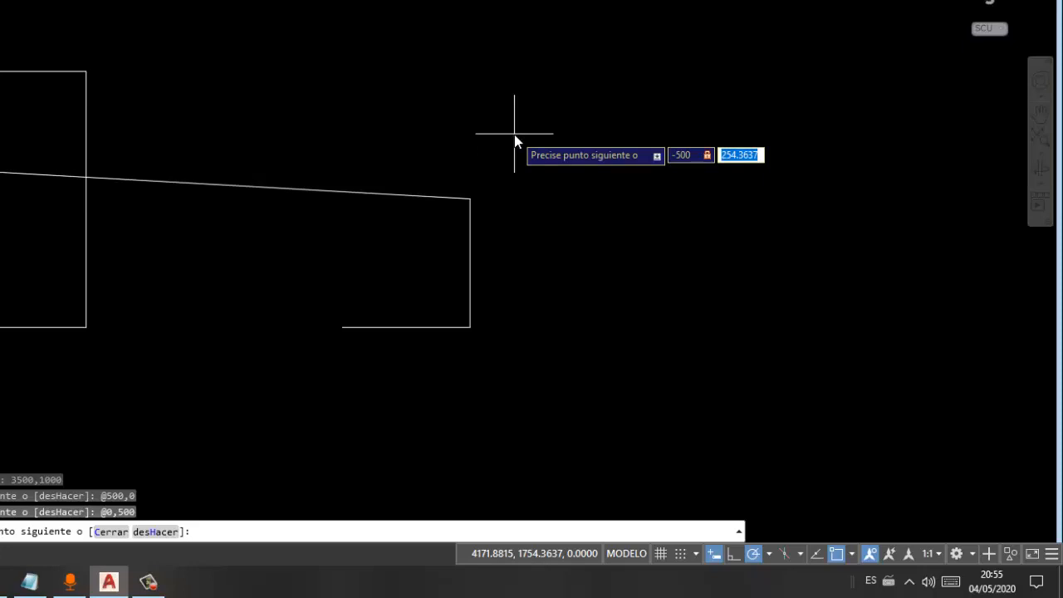
text(0)
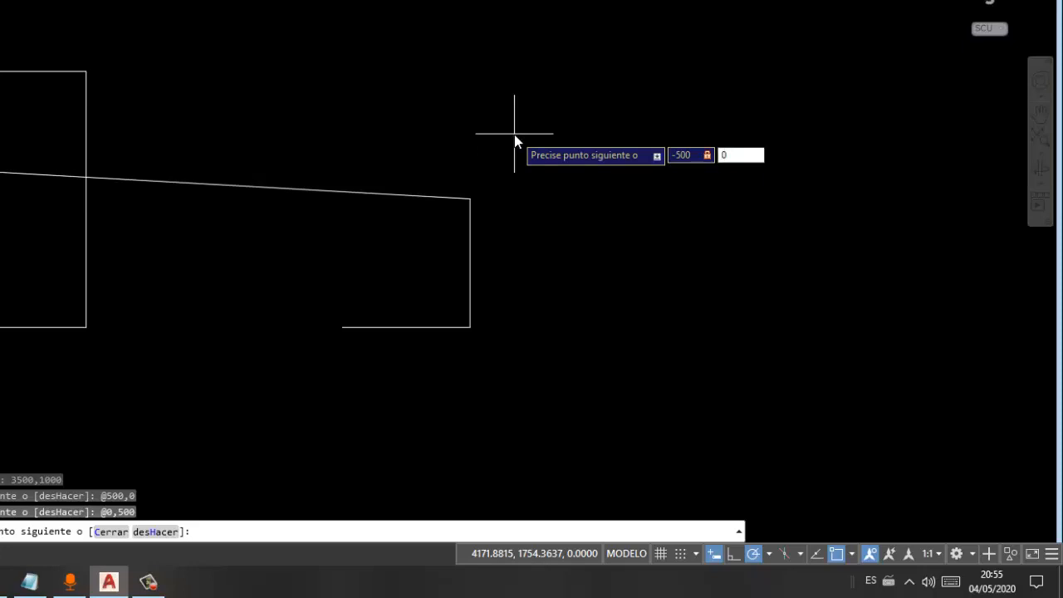
key(Return)
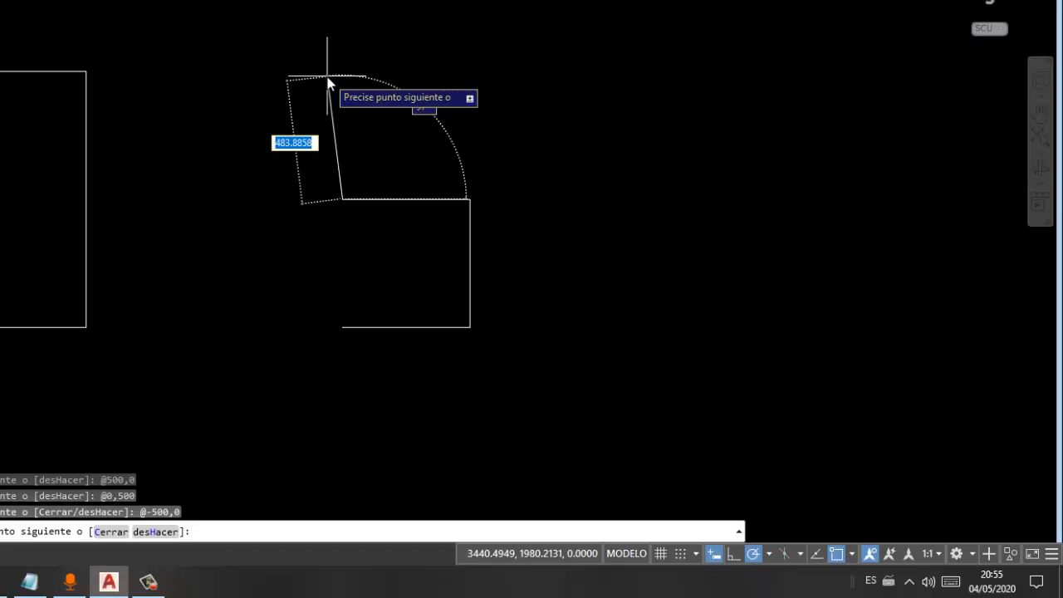
- Close the square with a side to relative point 0,-500 and finish the Line command
text(0)
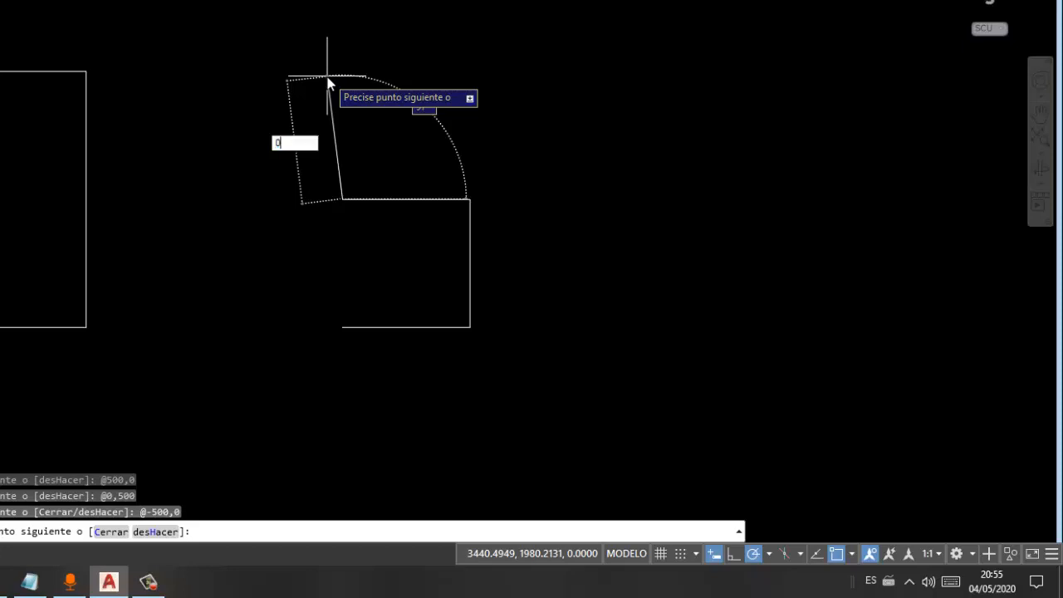
key(Tab)
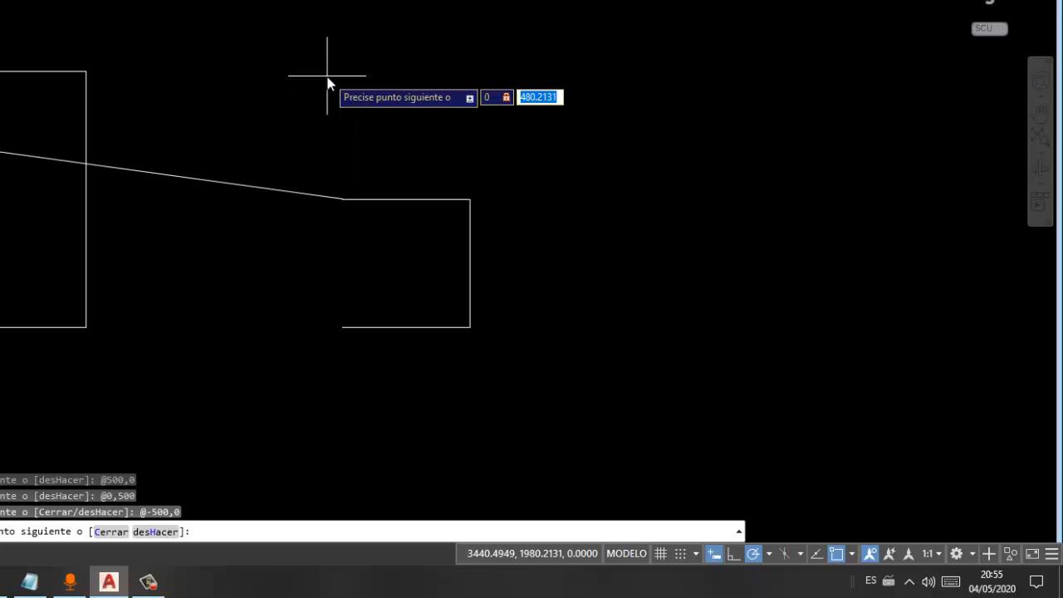
text(-)
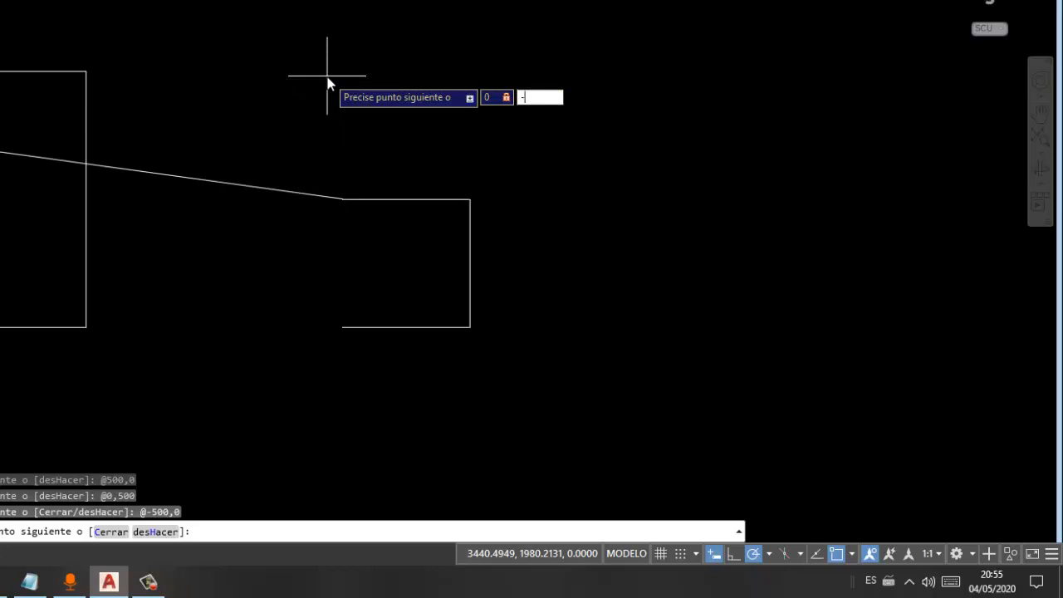
text(500)
key(Return)
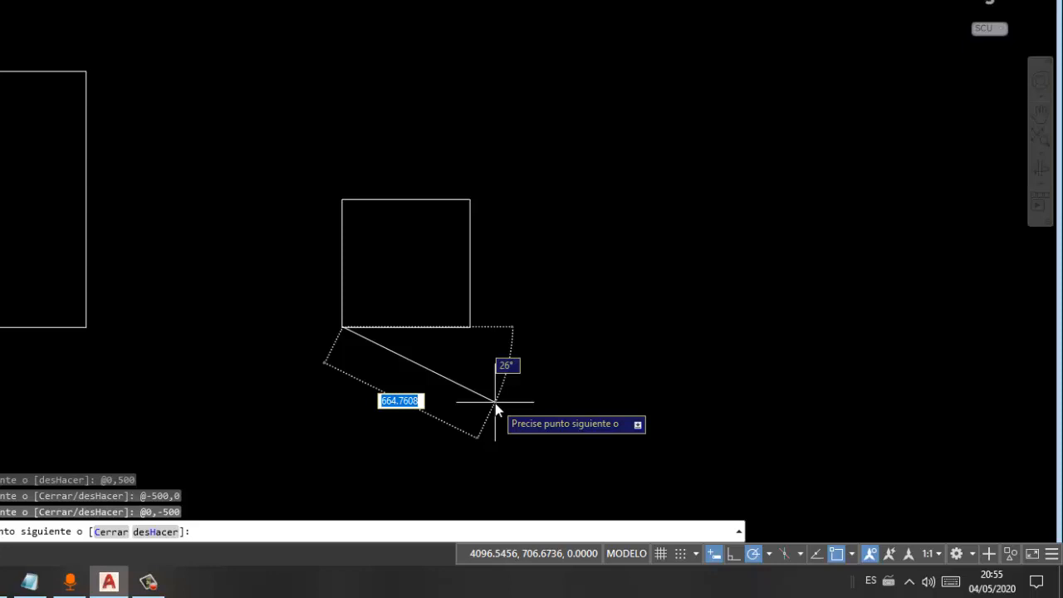
key(Return)
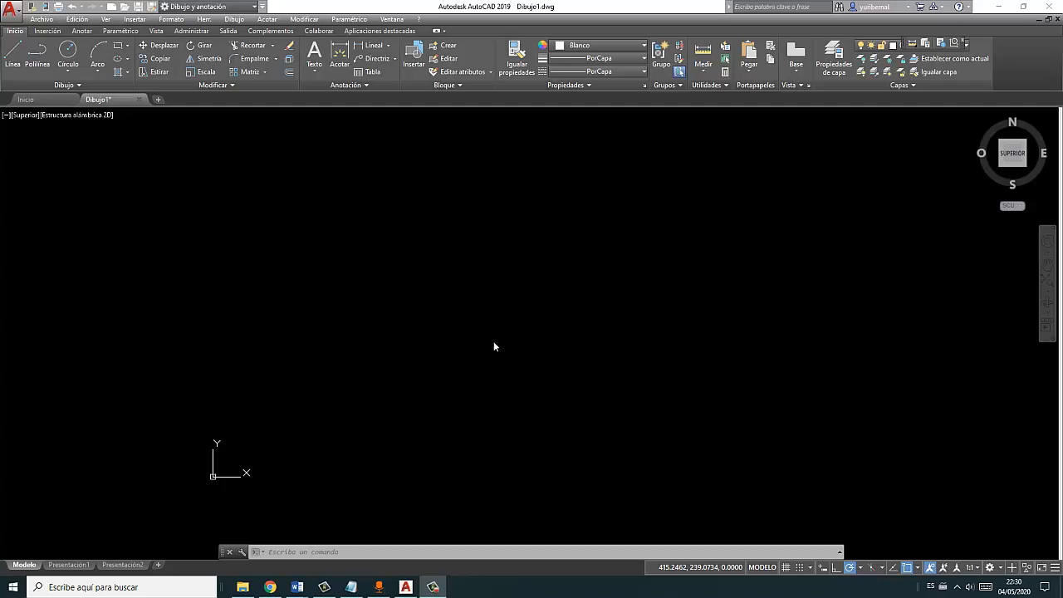
- Draw a single line with absolute polar coordinates from 300<45 to 200<15
click(233, 19)
click(249, 48)
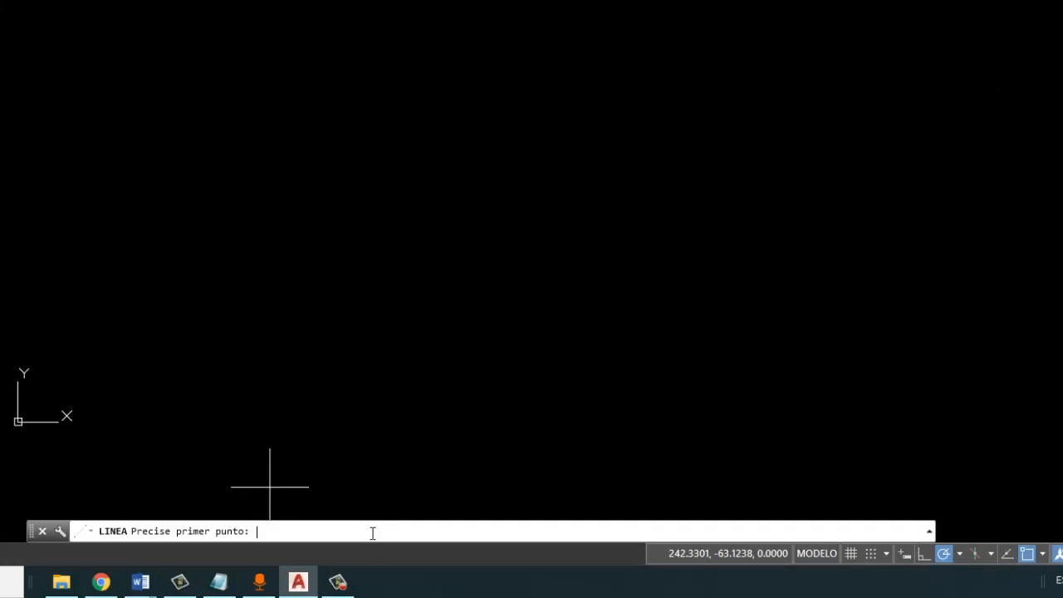
text(300<45)
key(Return)
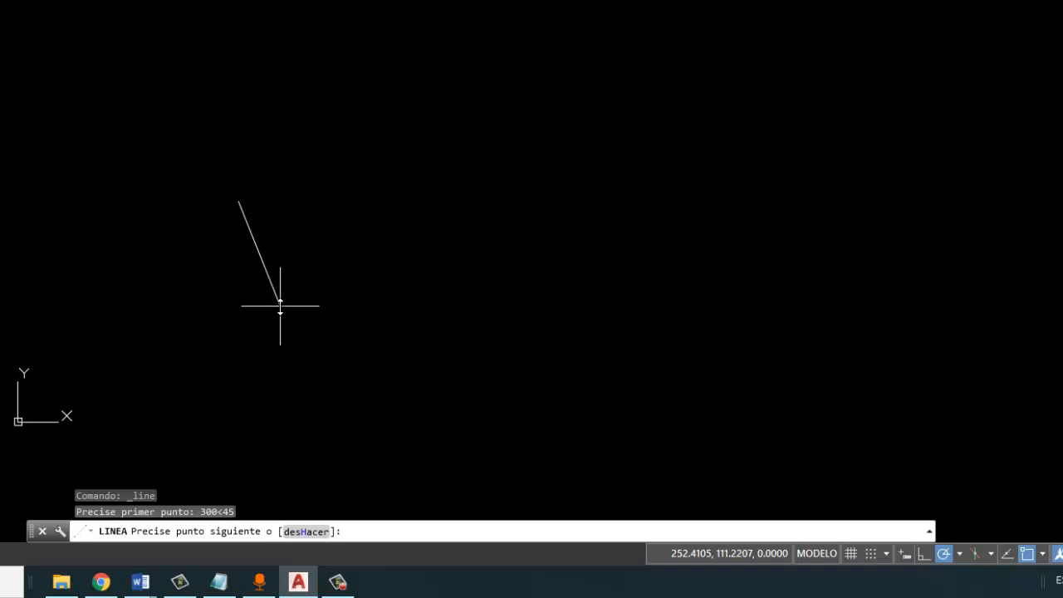
text(200<15)
key(Return)
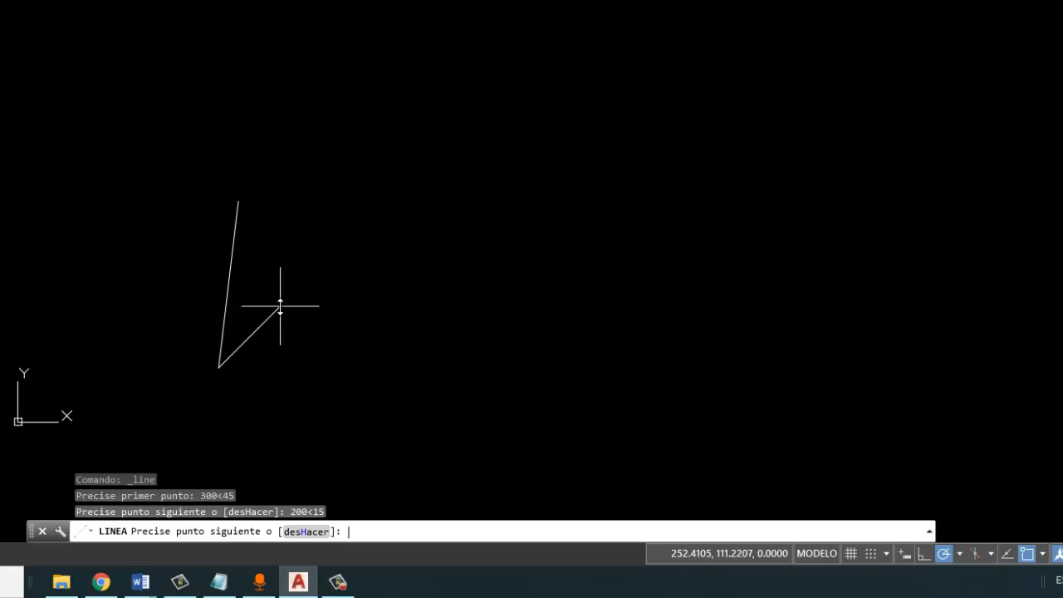
key(Return)
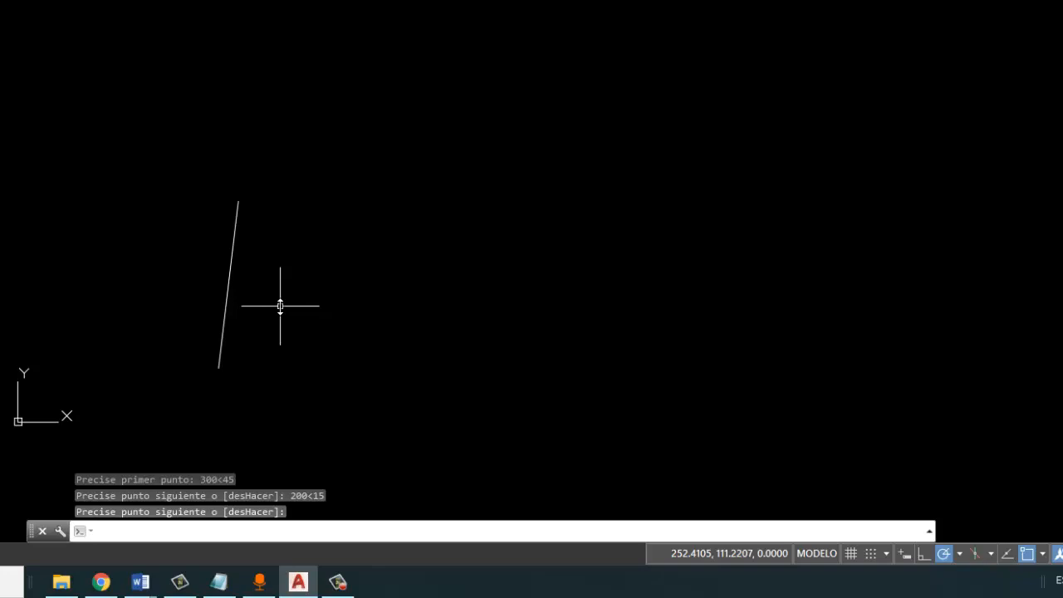
key(Return)
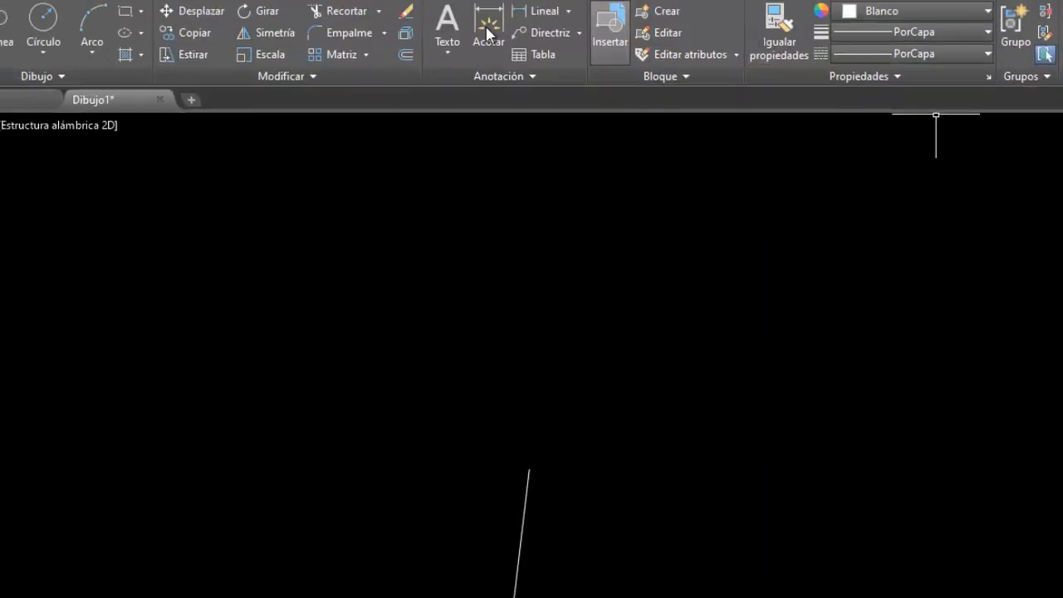
- Set the current drawing color to red (rojo)
click(290, 32)
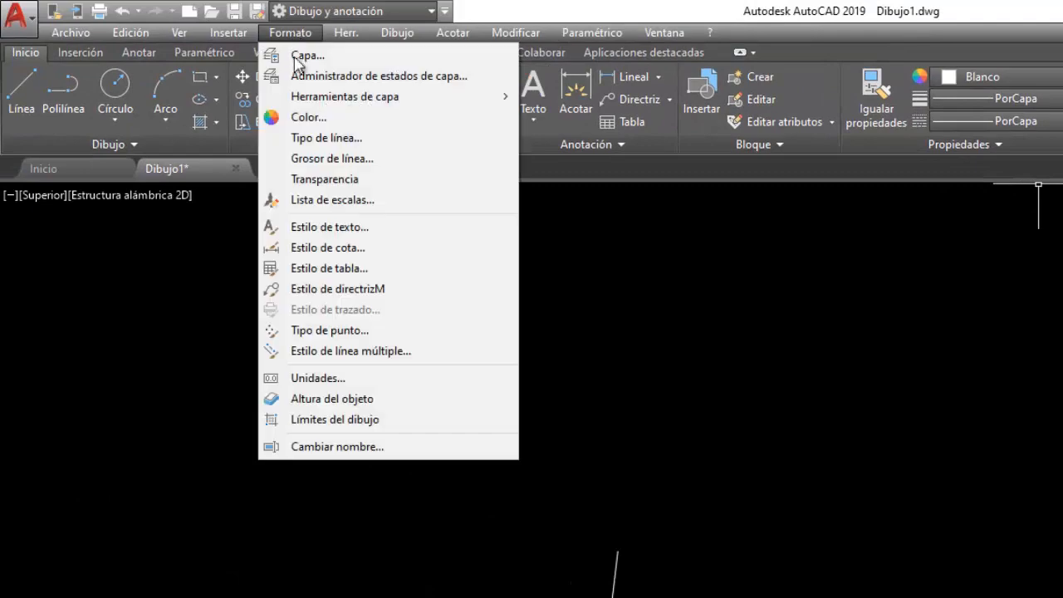
click(303, 116)
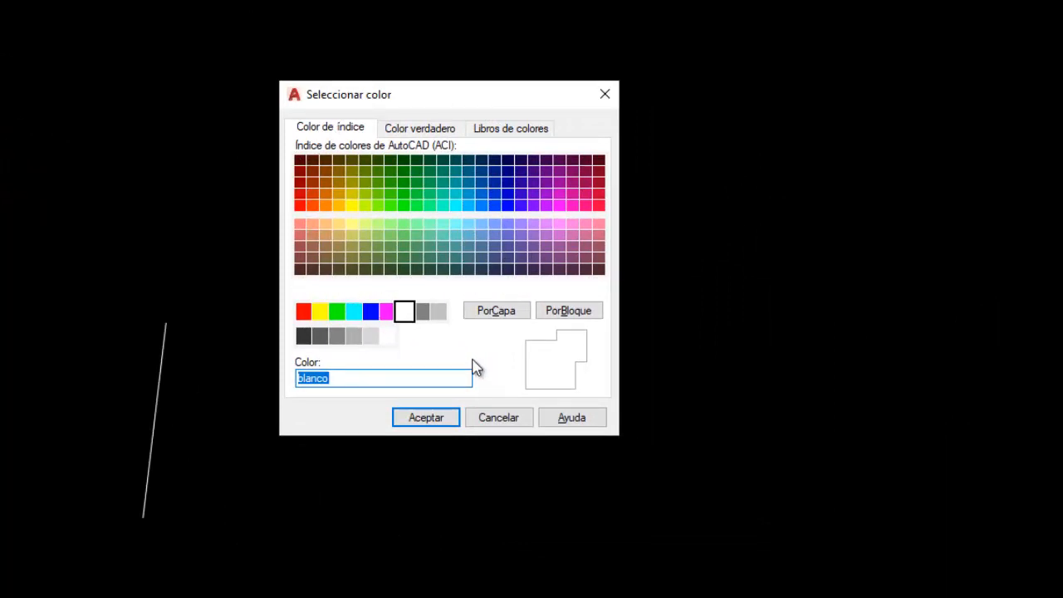
click(304, 312)
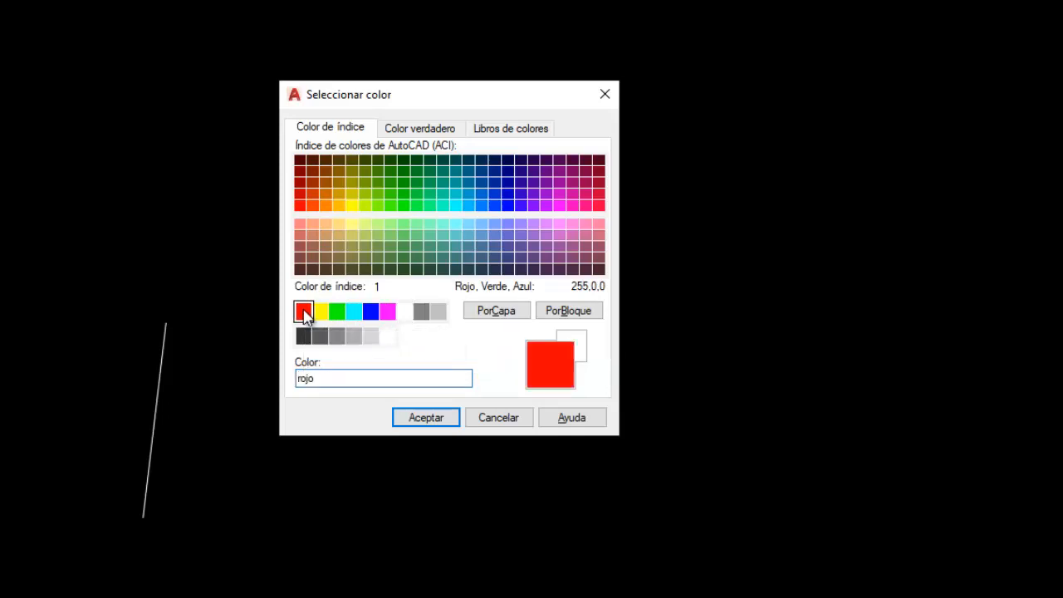
click(425, 418)
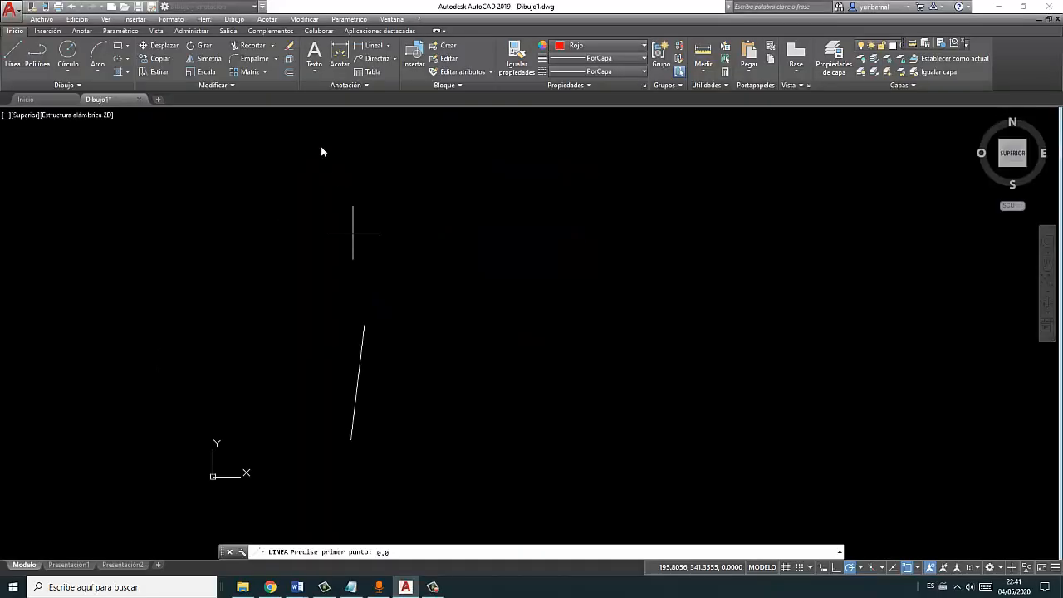
- Draw a single red line from the origin 0,0 to the absolute polar point 300<45
click(235, 20)
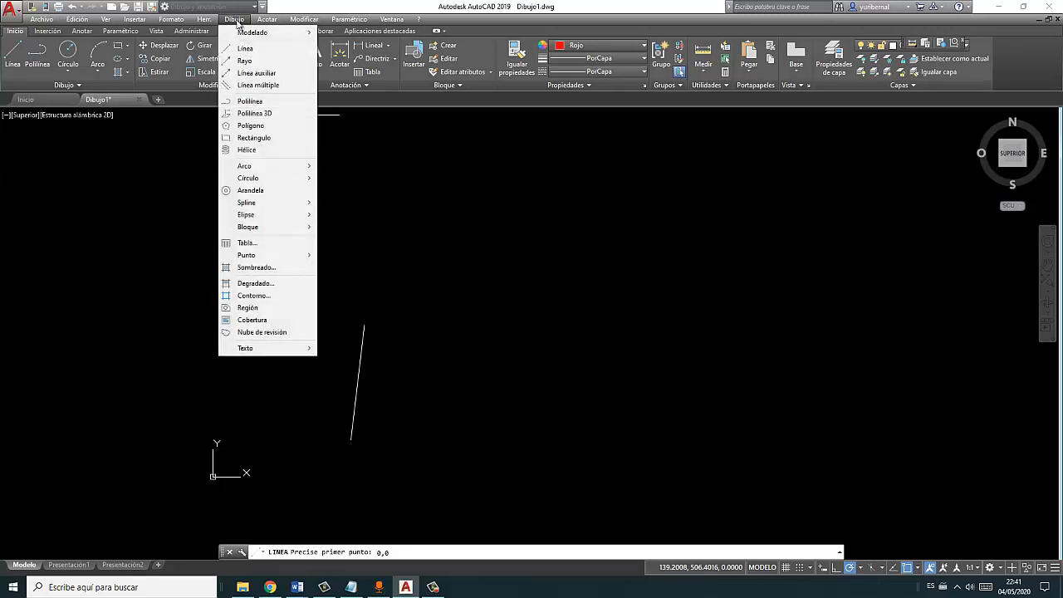
click(246, 48)
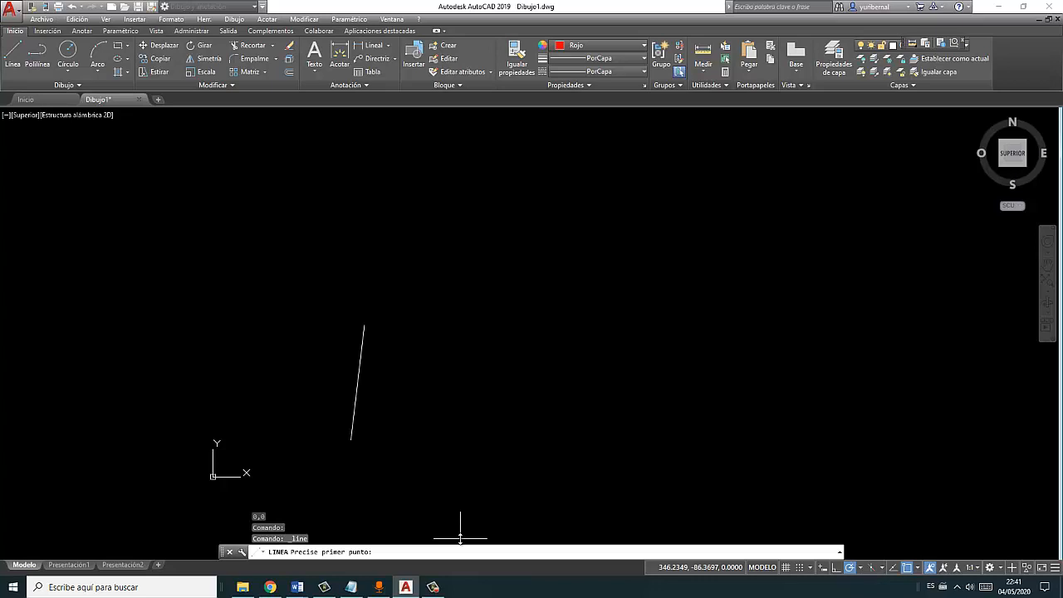
text(0,)
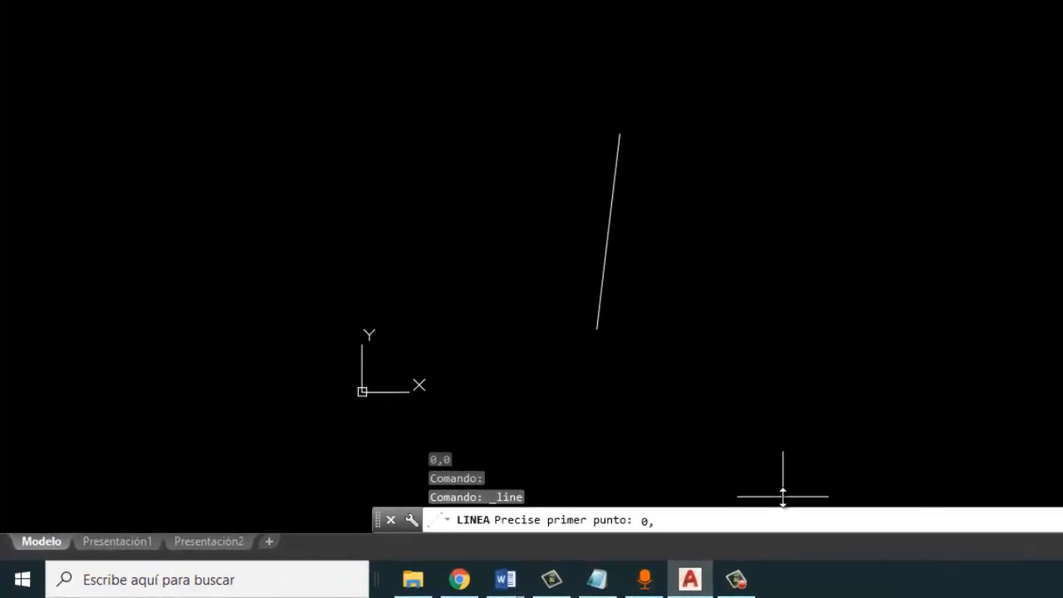
text(0)
key(Return)
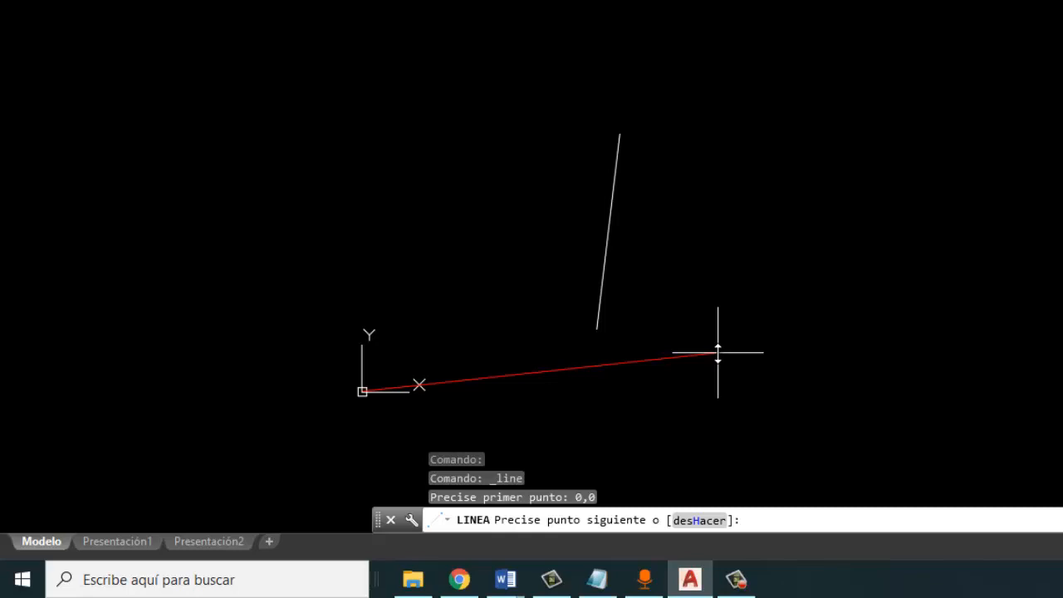
text(300<45)
key(Return)
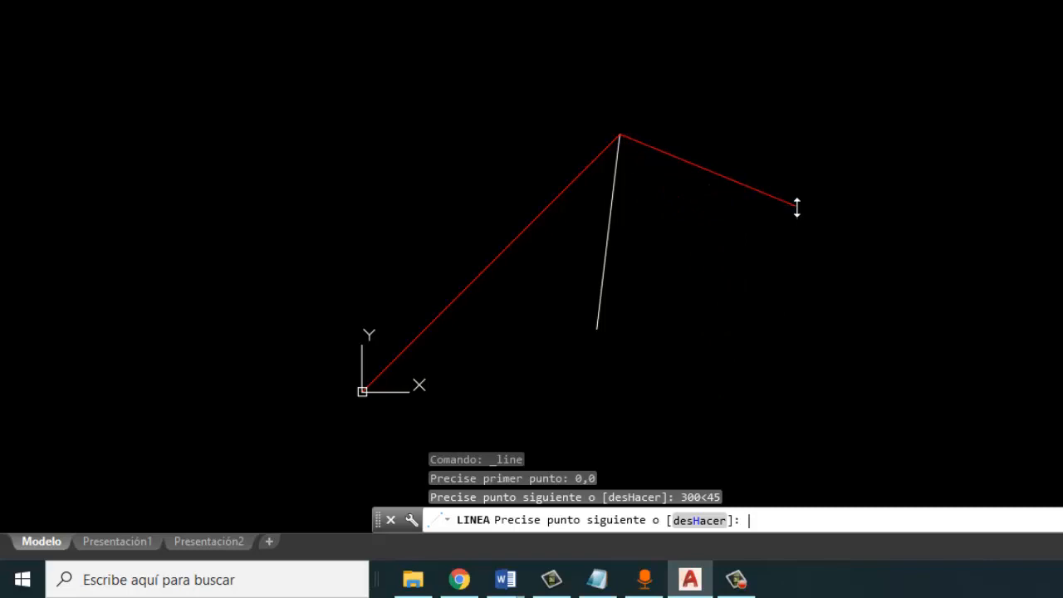
key(Return)
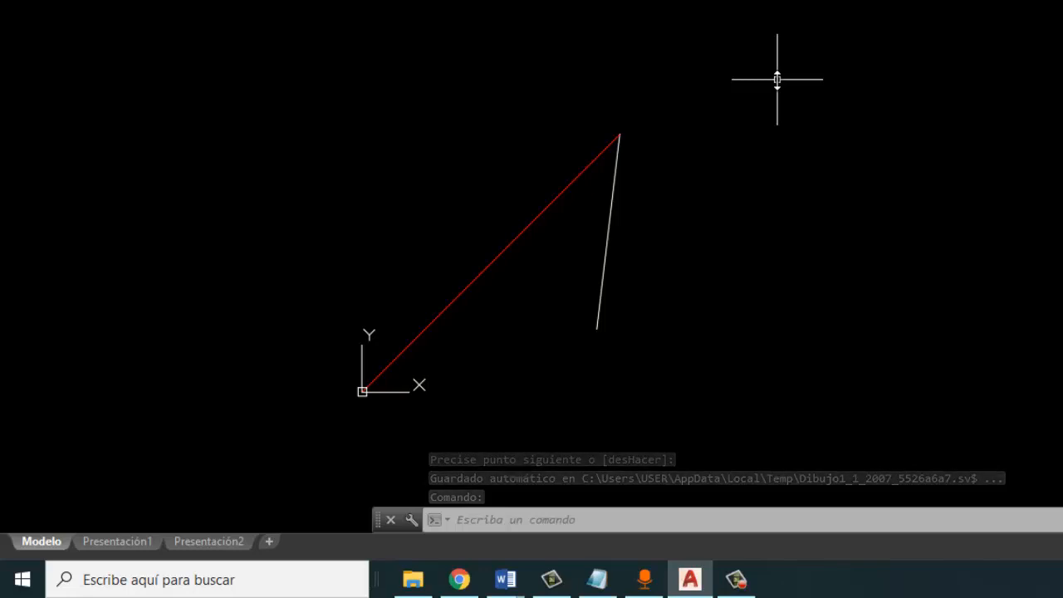
- Draw a second red line from the origin 0,0 to the absolute polar point 200<15
key(Return)
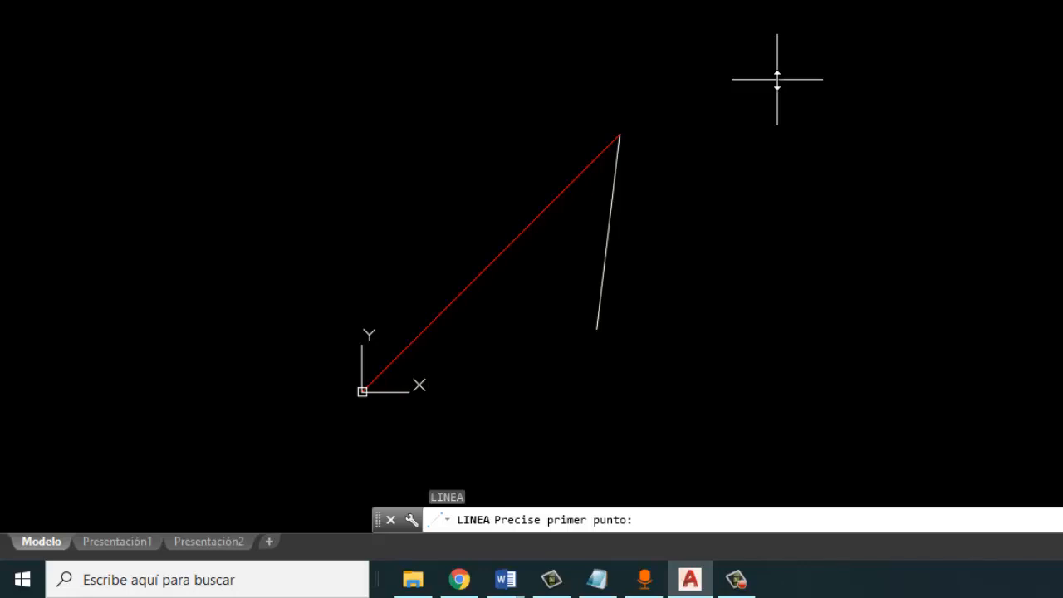
text(0,0)
key(Return)
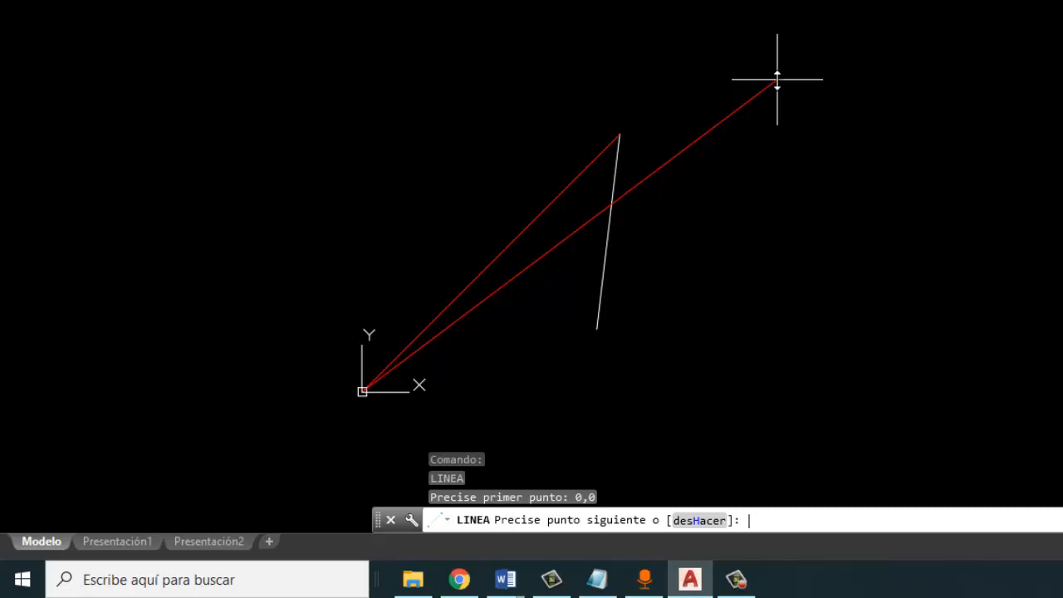
text(200<15)
key(Return)
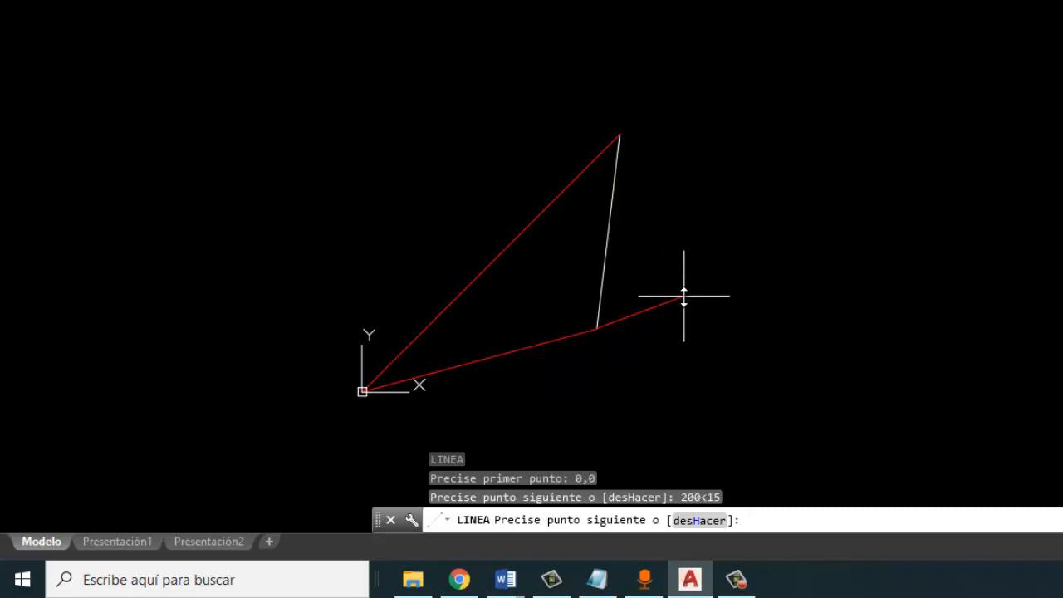
key(Return)
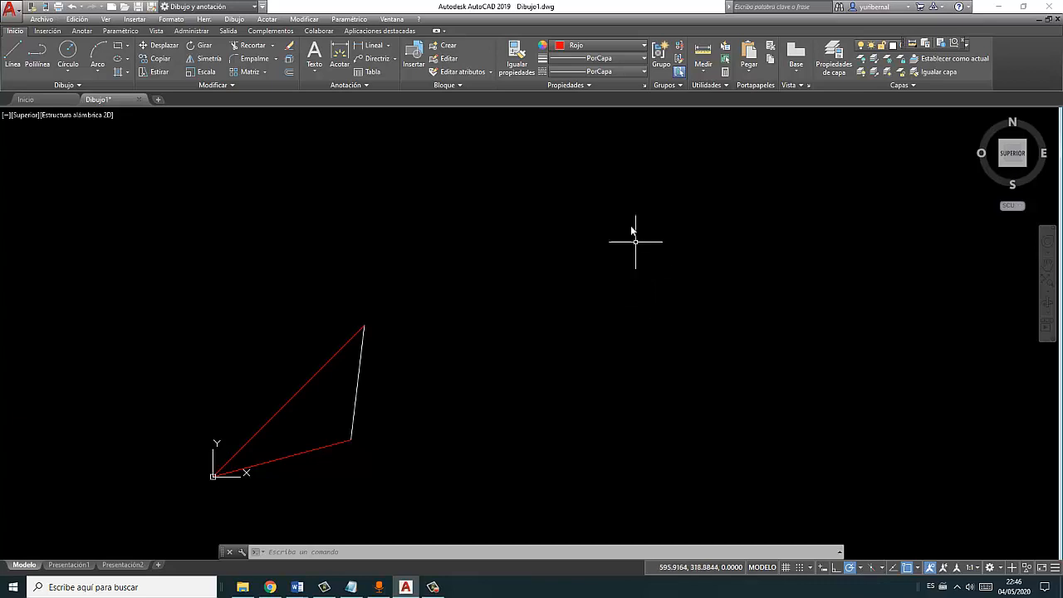
- Set the current drawing color to green (verde)
click(166, 21)
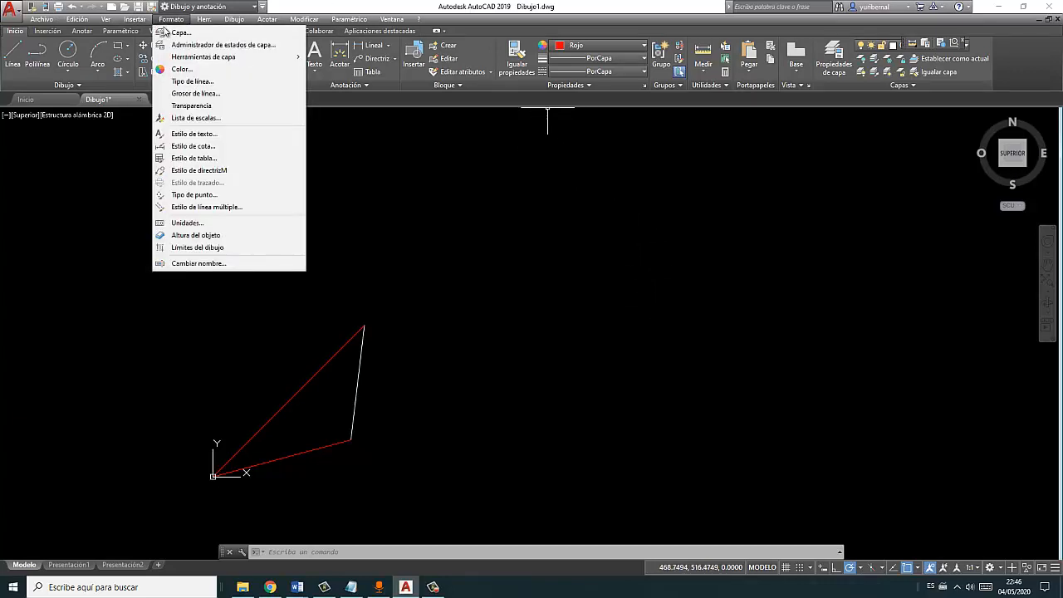
click(181, 69)
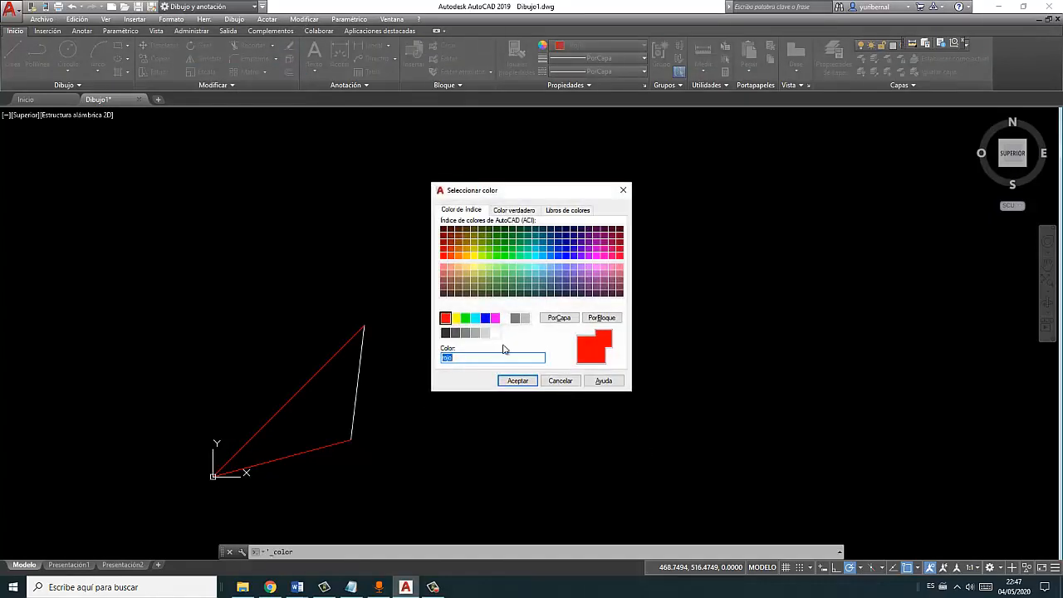
click(465, 317)
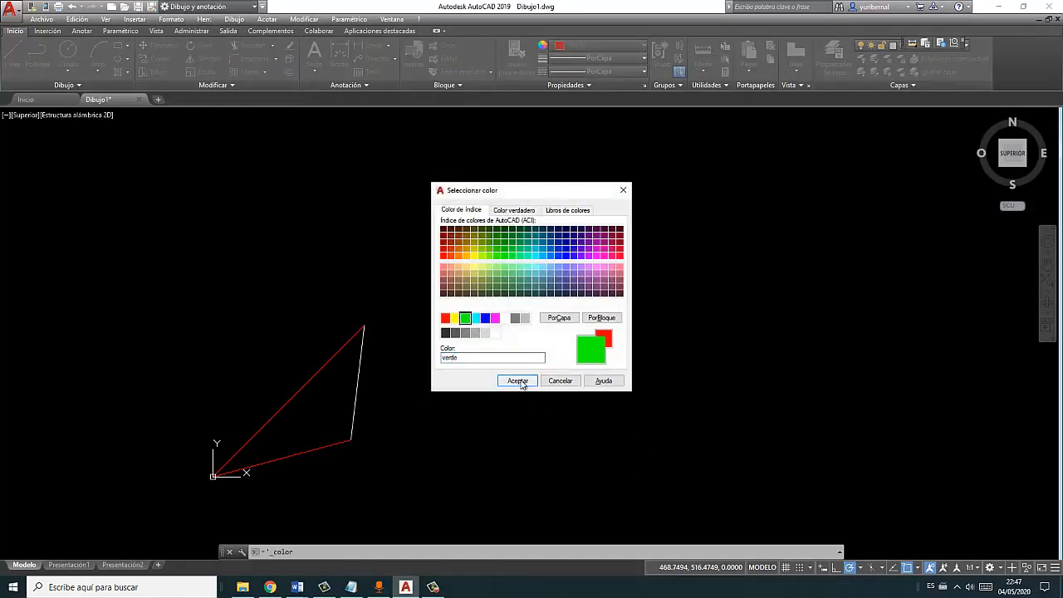
click(518, 380)
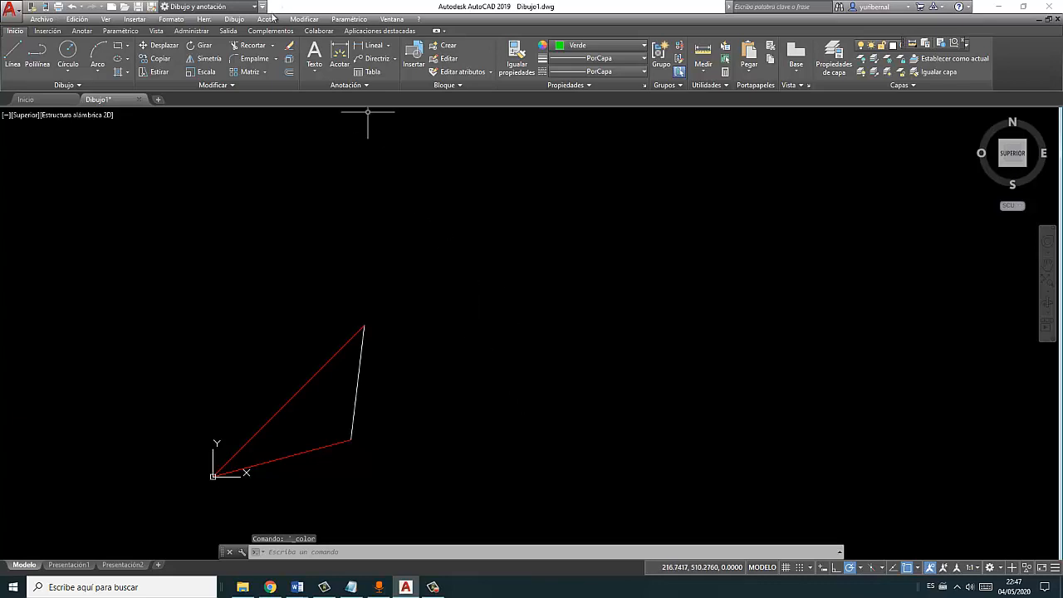
click(234, 19)
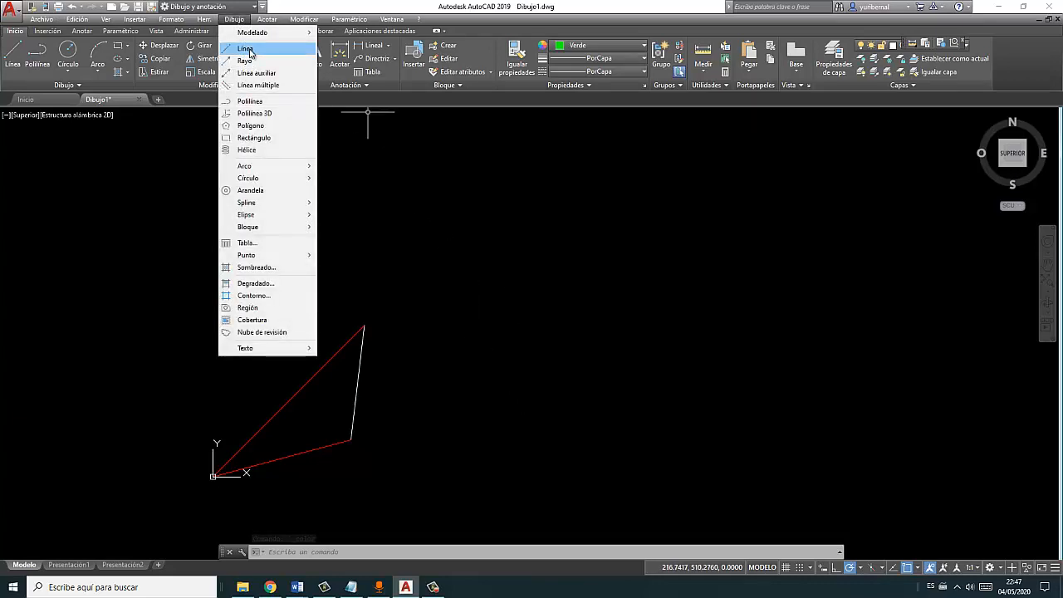
click(247, 49)
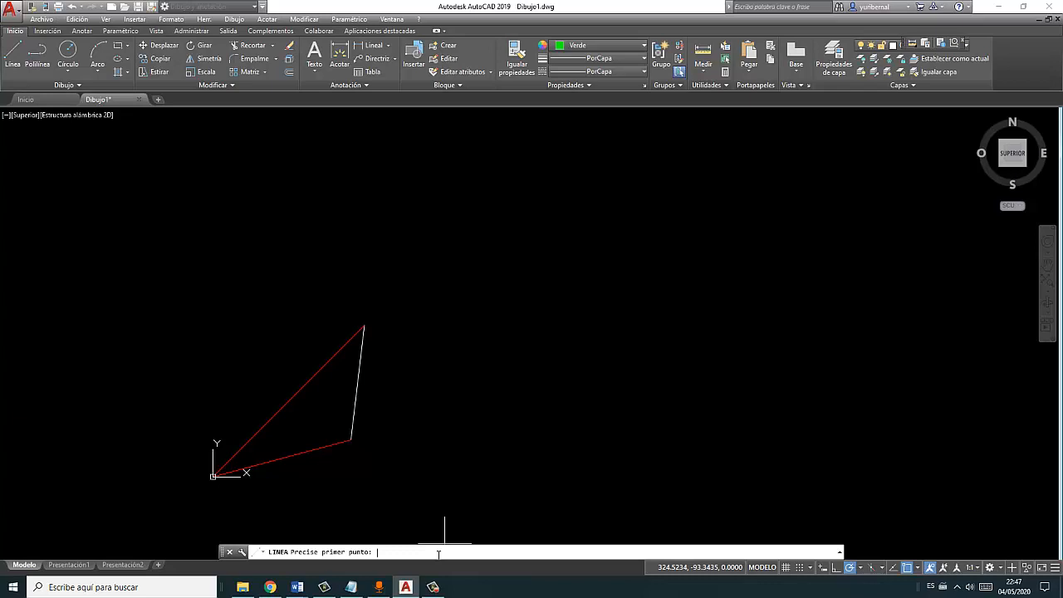
text(300<)
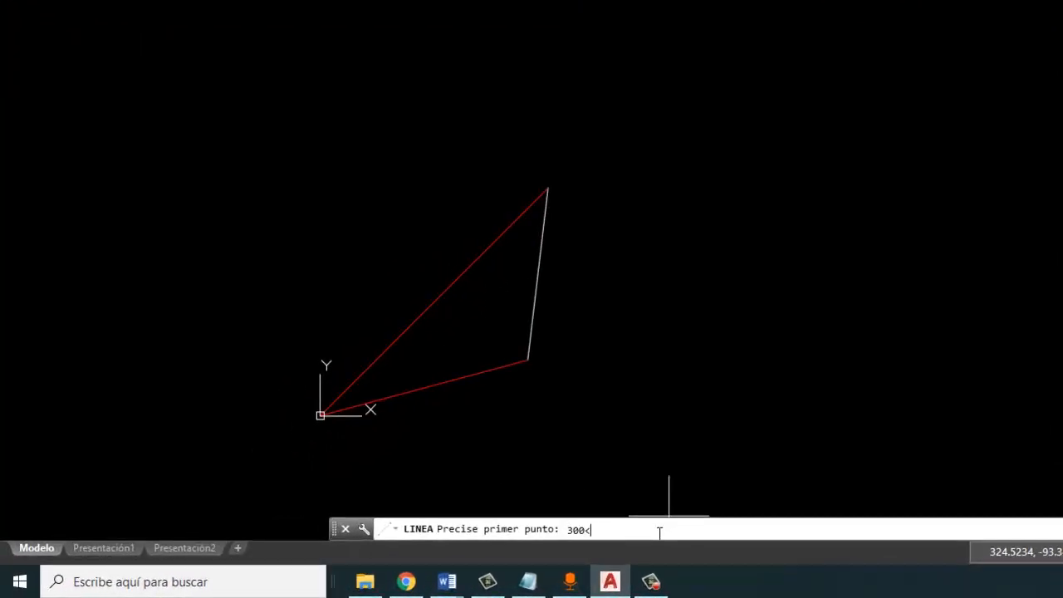
text(45)
key(Return)
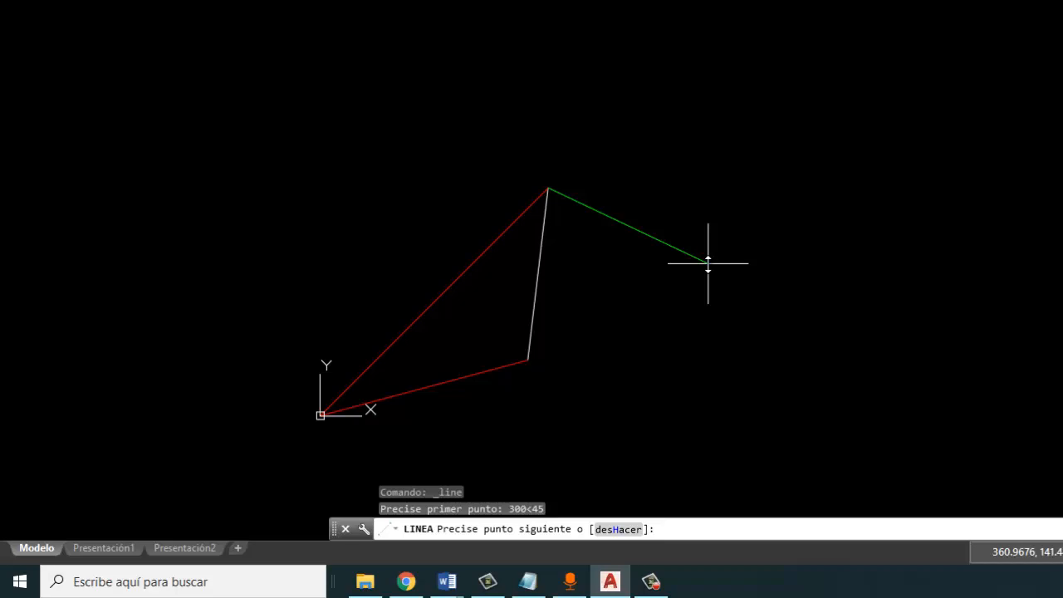
text(@200<15)
key(Return)
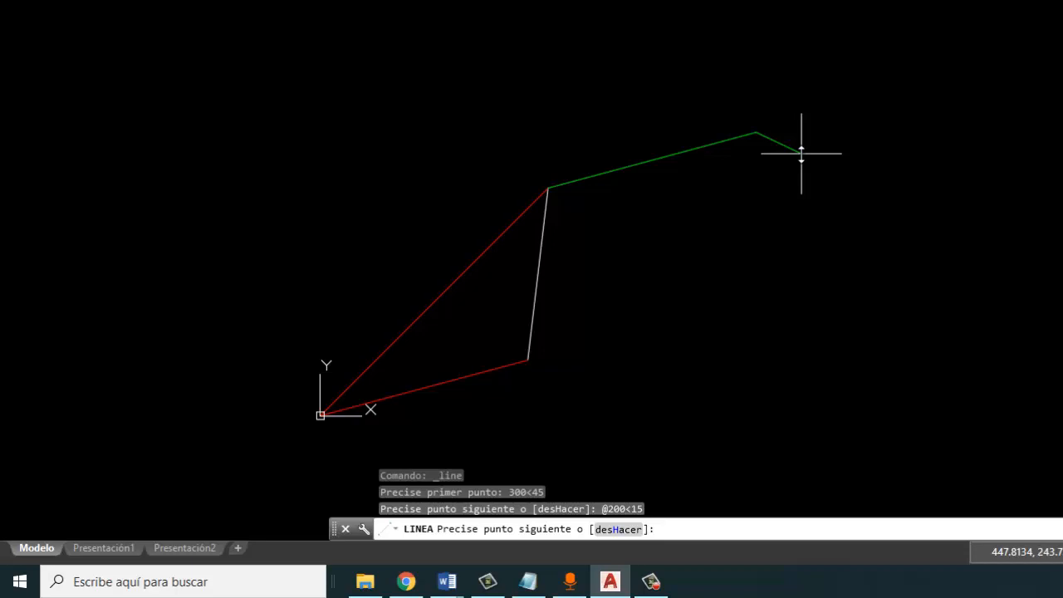
key(Return)
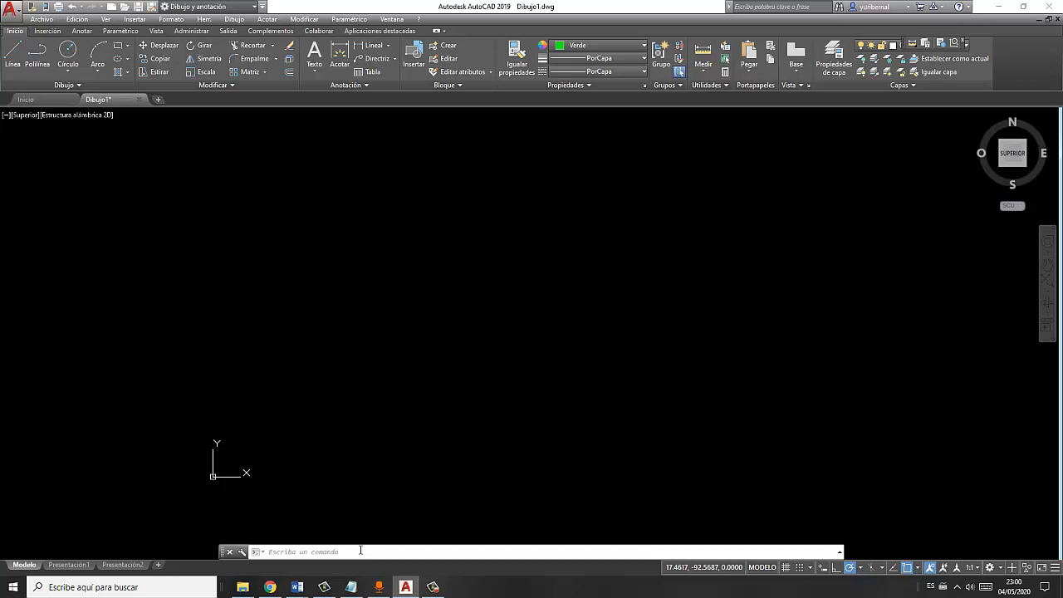
- Draw the bottom side of a square from 0,0 to the absolute polar point 100<0
click(234, 19)
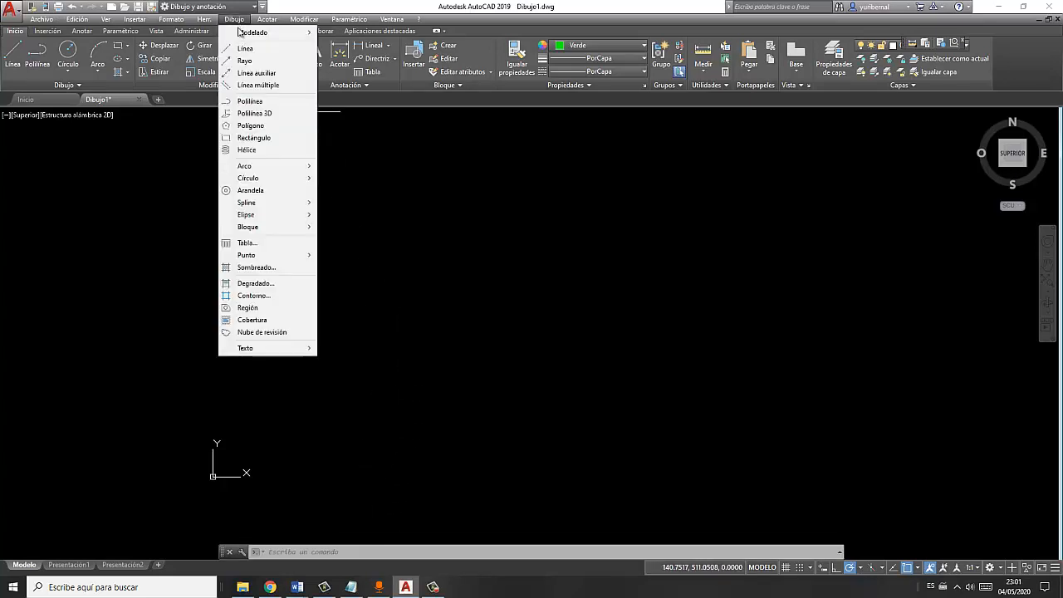
click(242, 48)
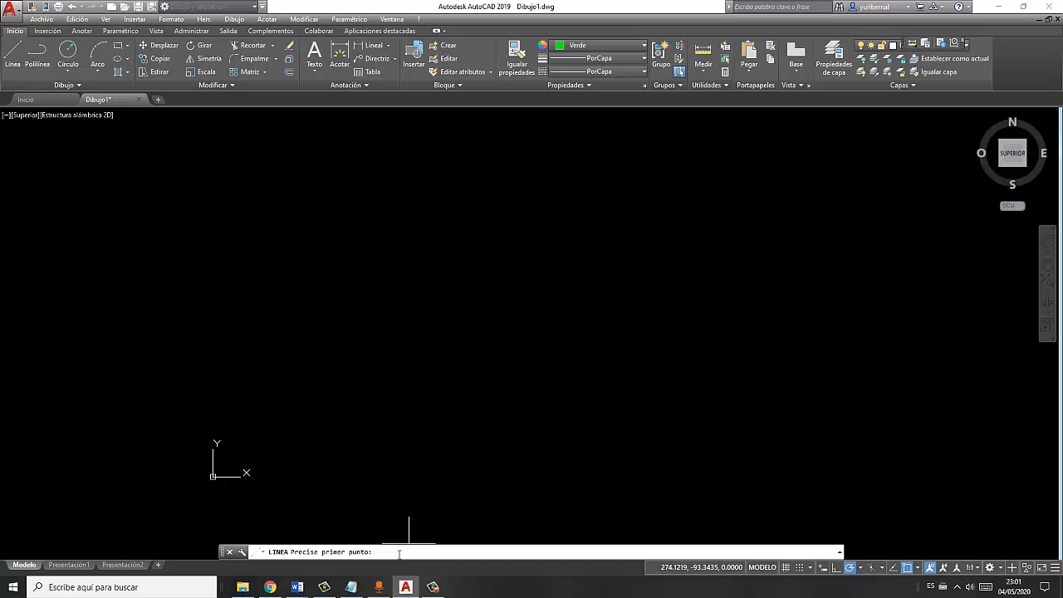
text(0,0)
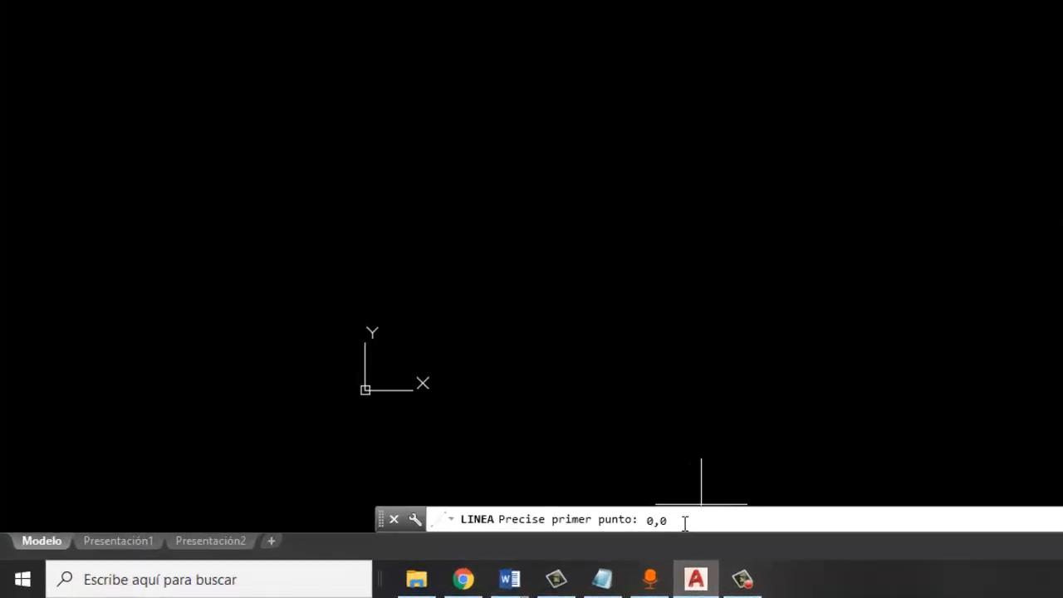
key(Return)
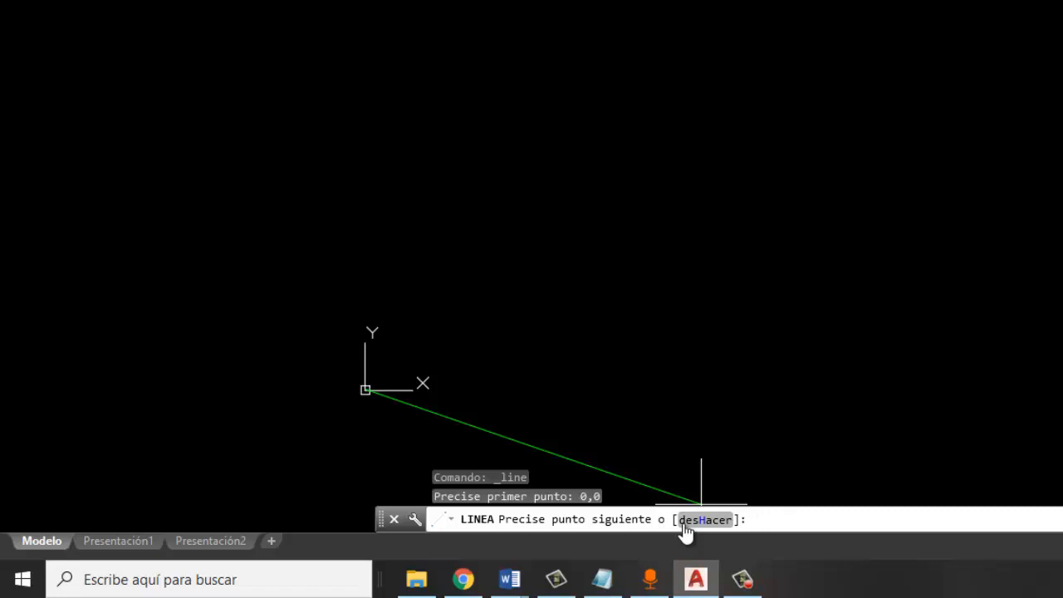
text(100<0)
key(Return)
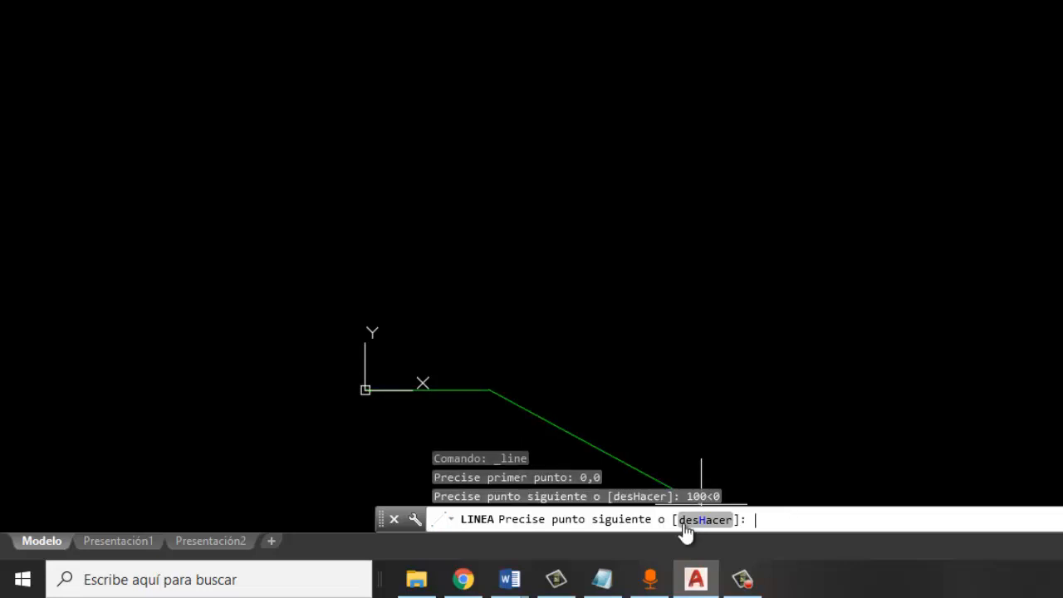
- Complete the square through absolute polar points 141.42<45 and 100<90, close it at 0,0 and finish the Line command
text(141.42<45)
key(Return)
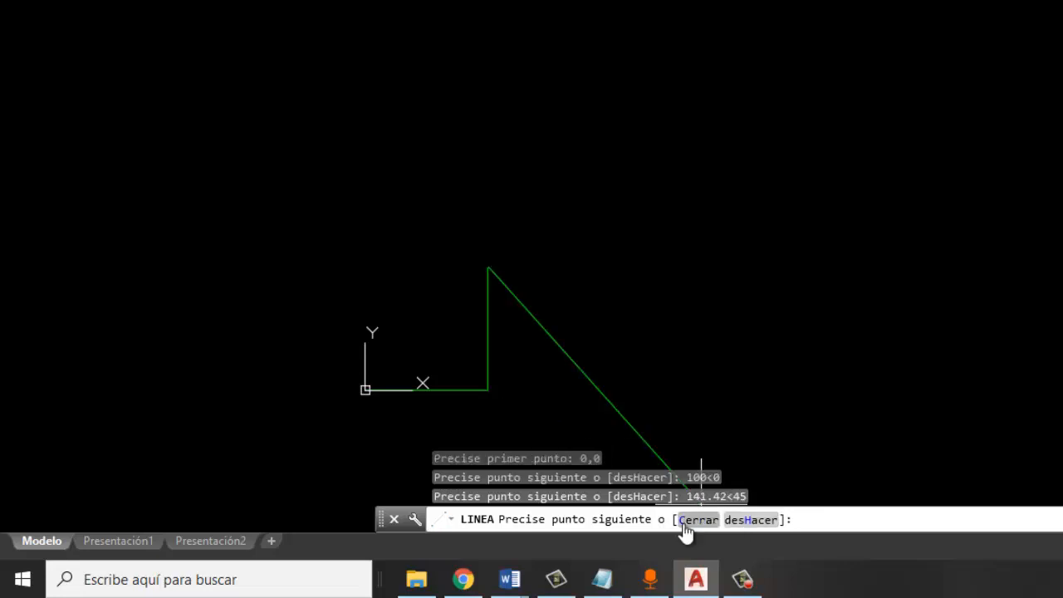
text(100<90)
key(Return)
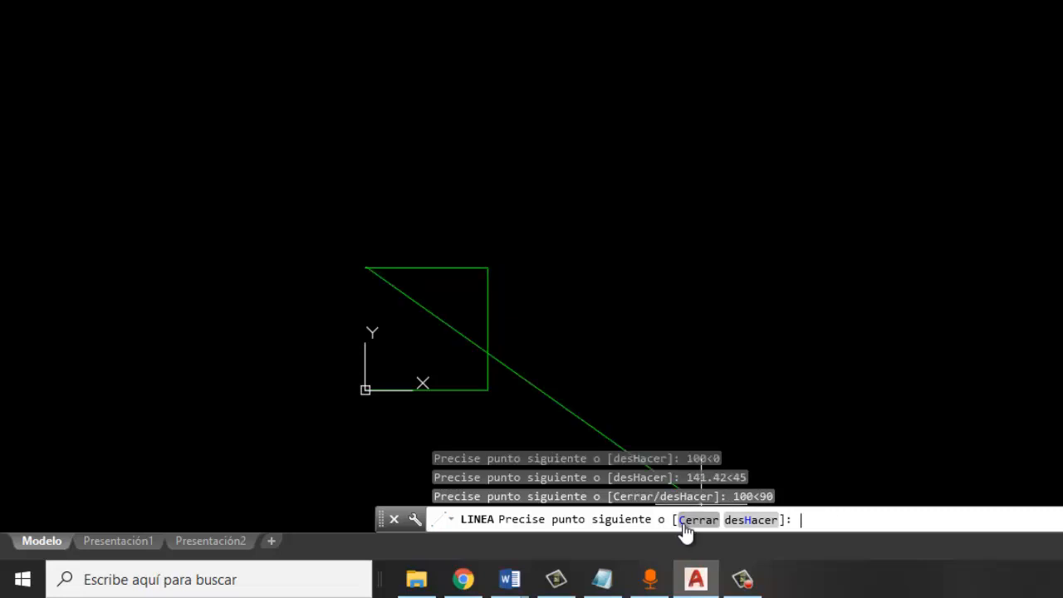
text(0,0)
key(Return)
key(Return)
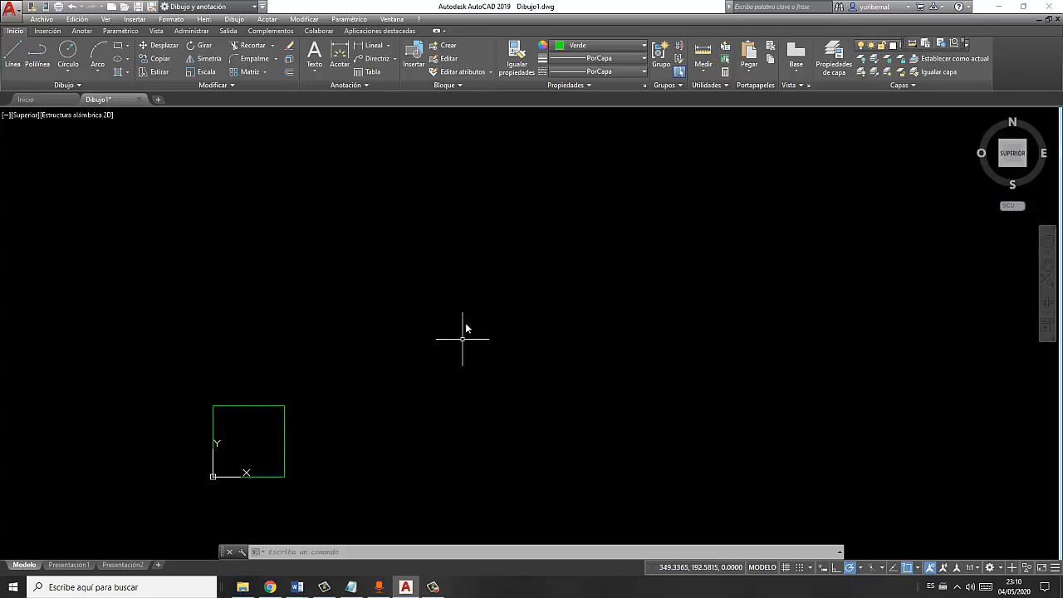
click(234, 20)
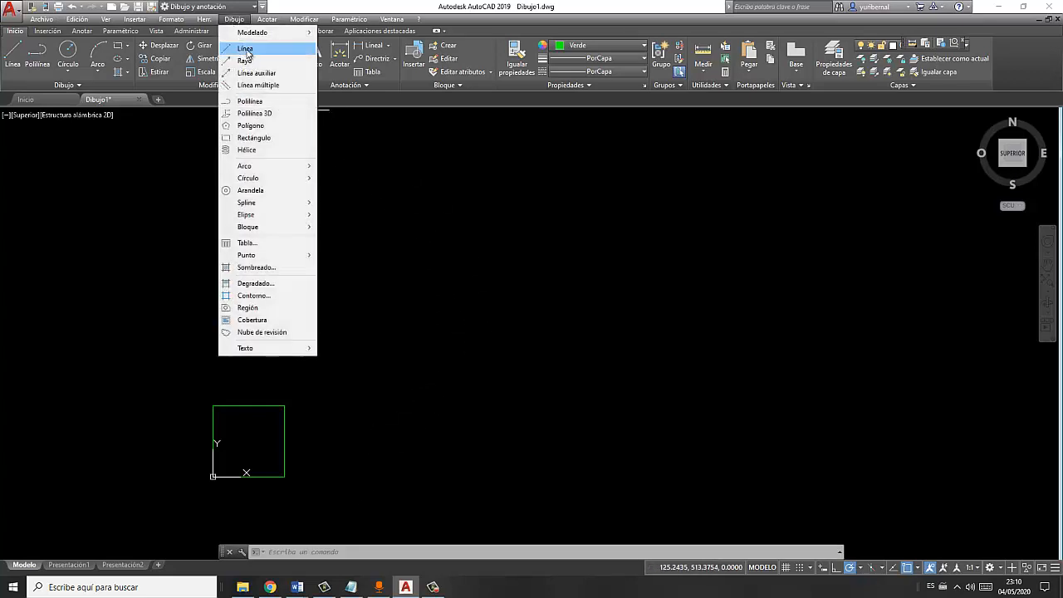
click(249, 45)
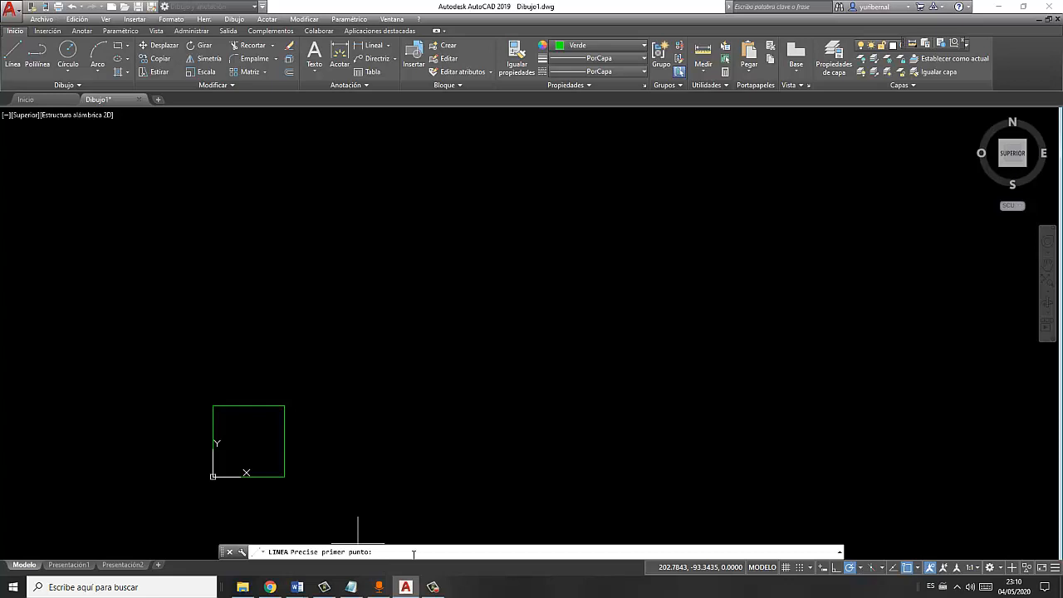
text(200,0)
key(Return)
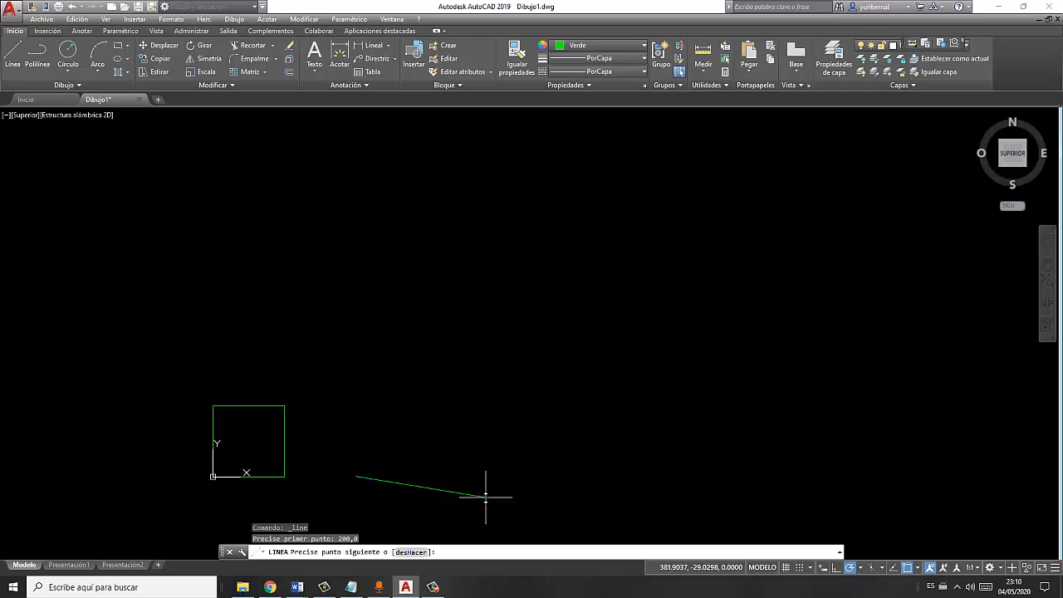
text(@)
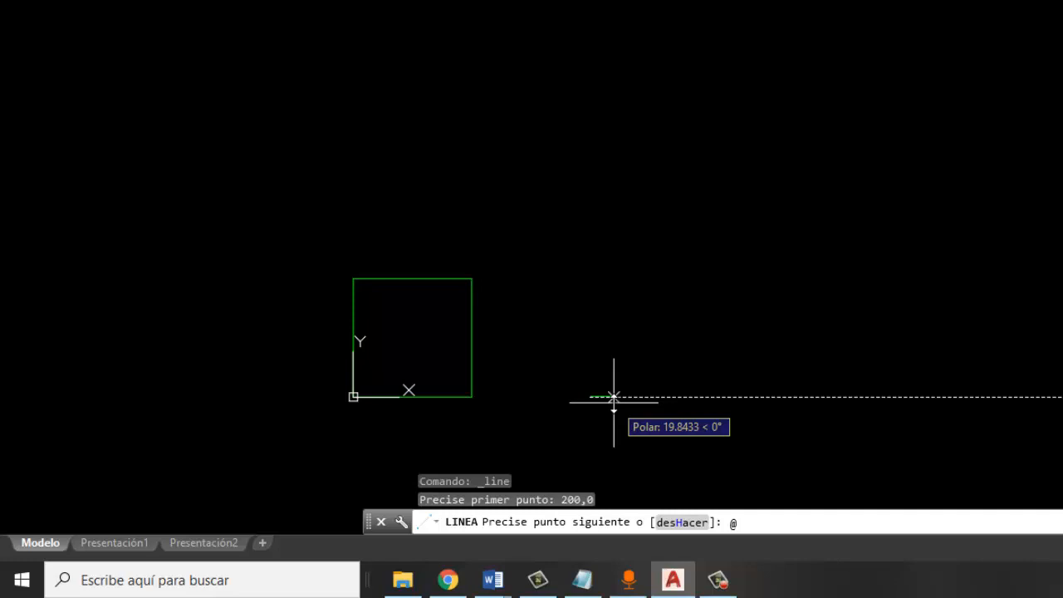
text(100)
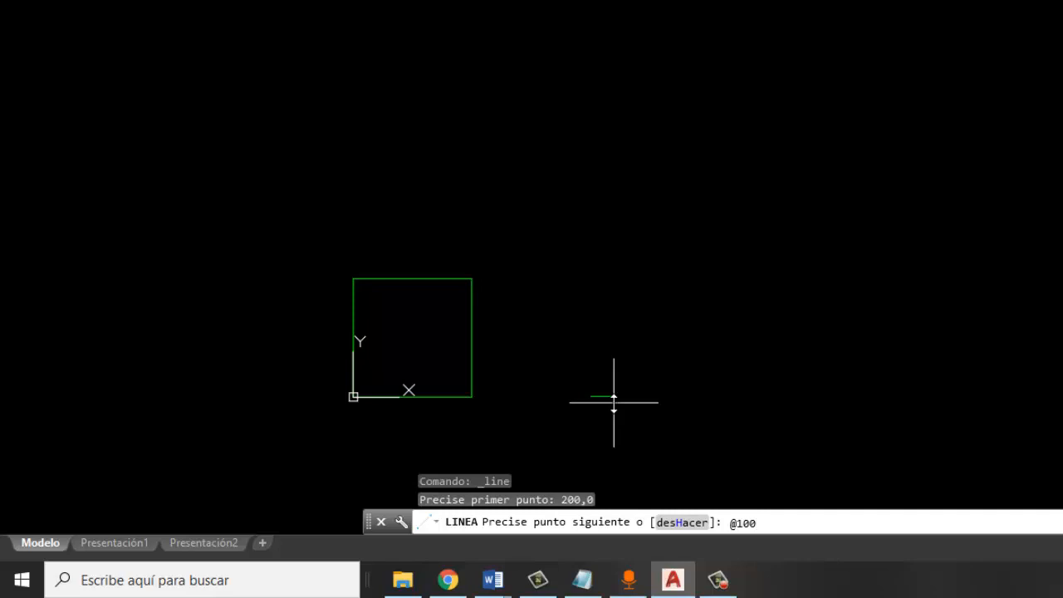
text(<0)
key(Return)
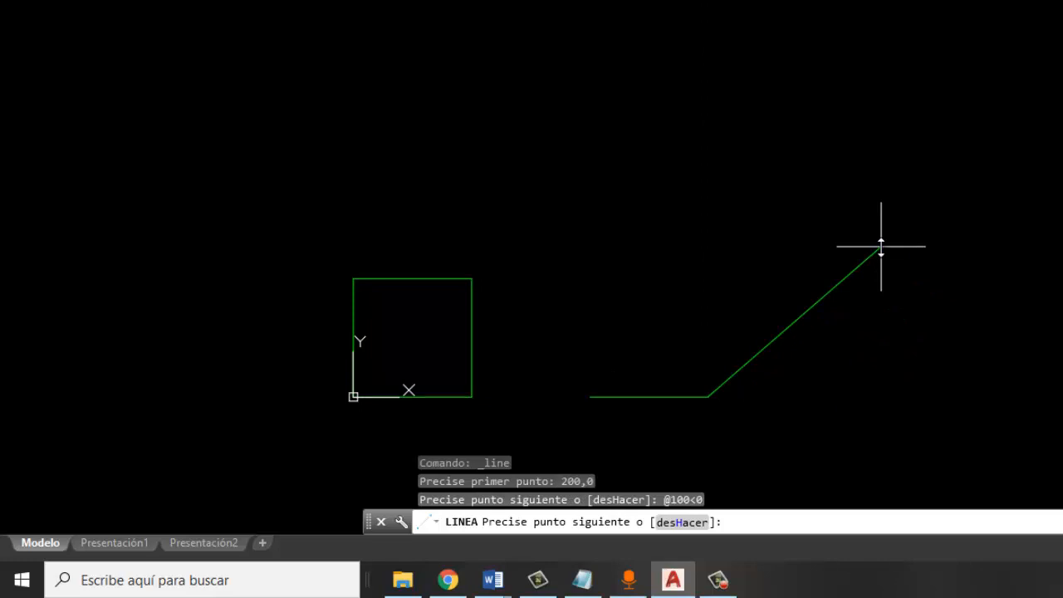
text(@100<90)
key(Return)
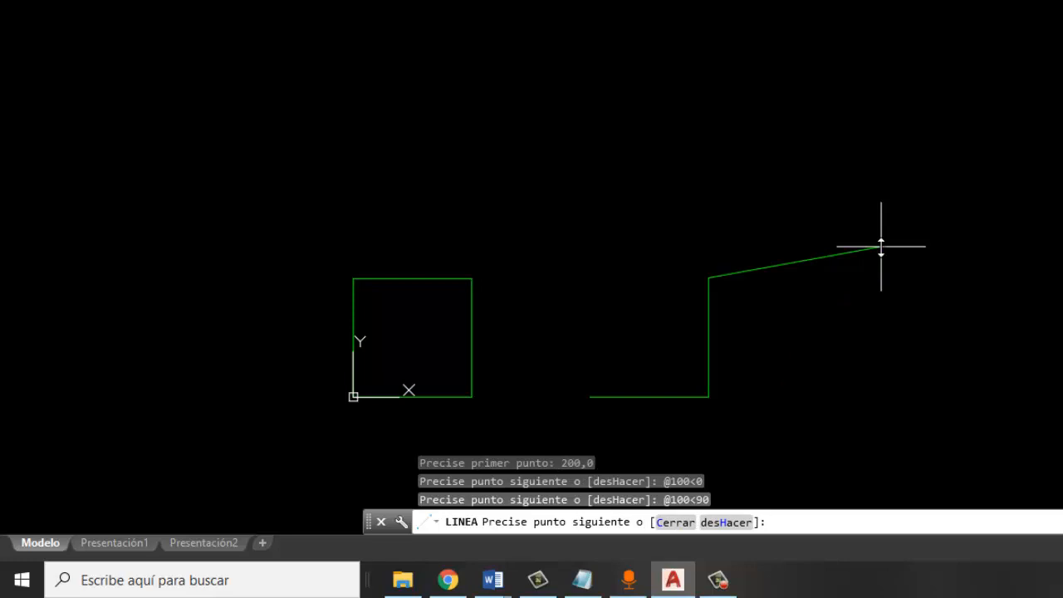
text(@100<-1800)
key(BackSpace)
key(Return)
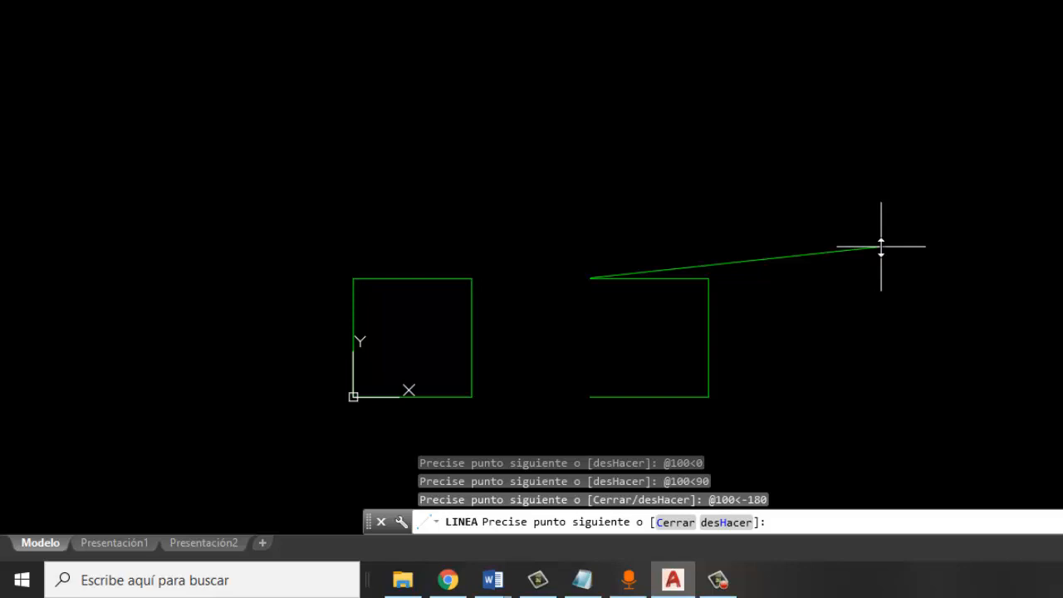
text(@100<-90)
key(Return)
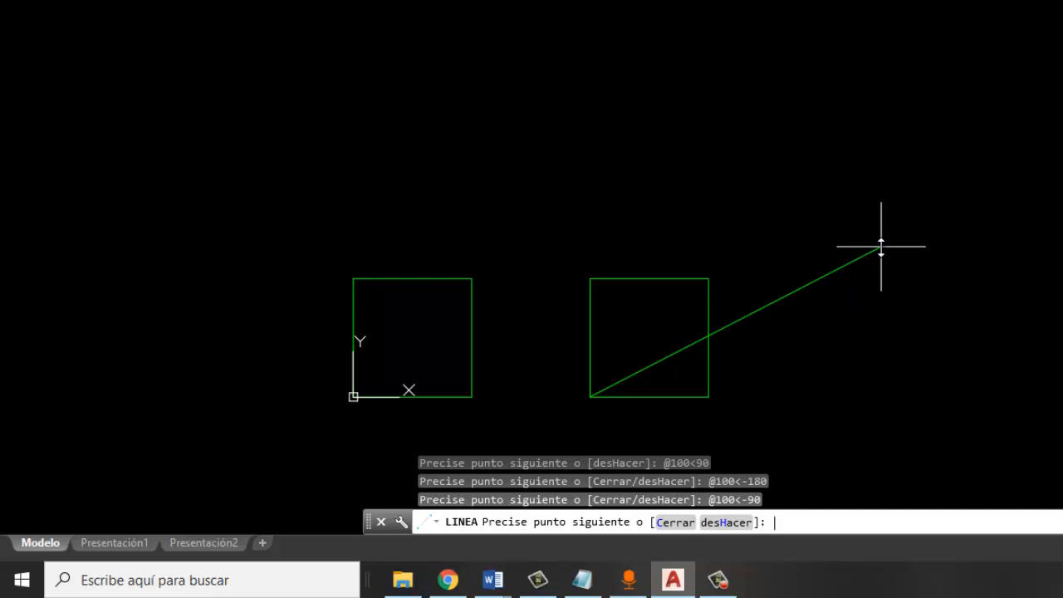
key(Return)
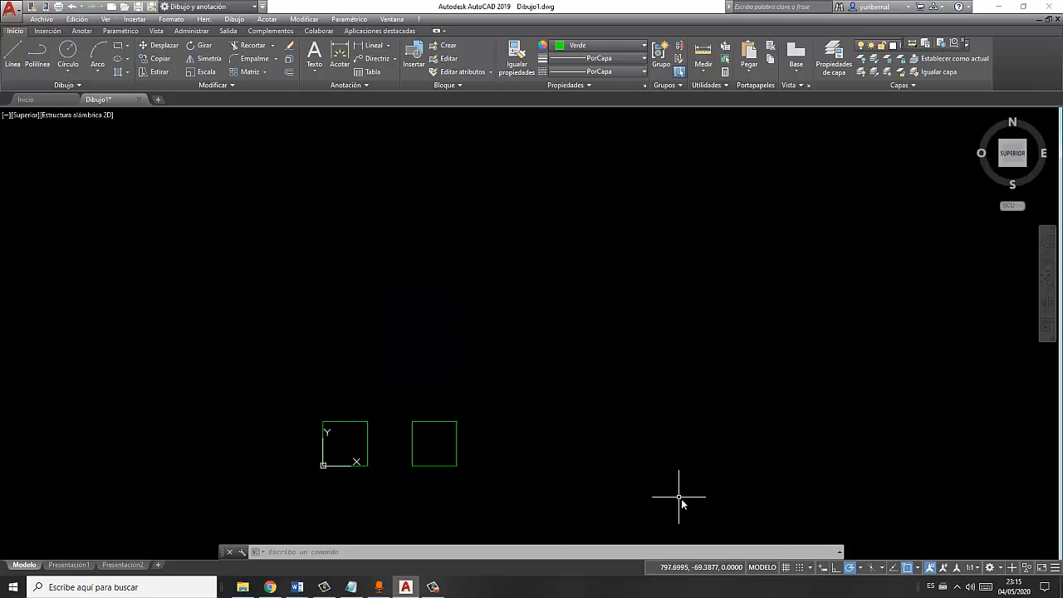
- Turn on dynamic input and set the current drawing color to red (rojo)
click(821, 568)
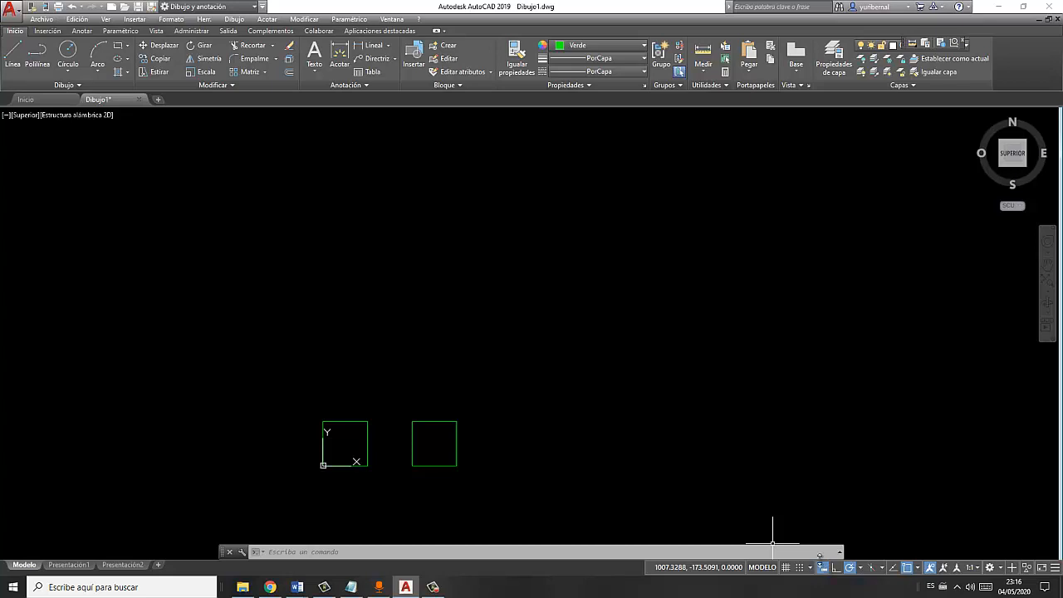
click(171, 19)
click(179, 69)
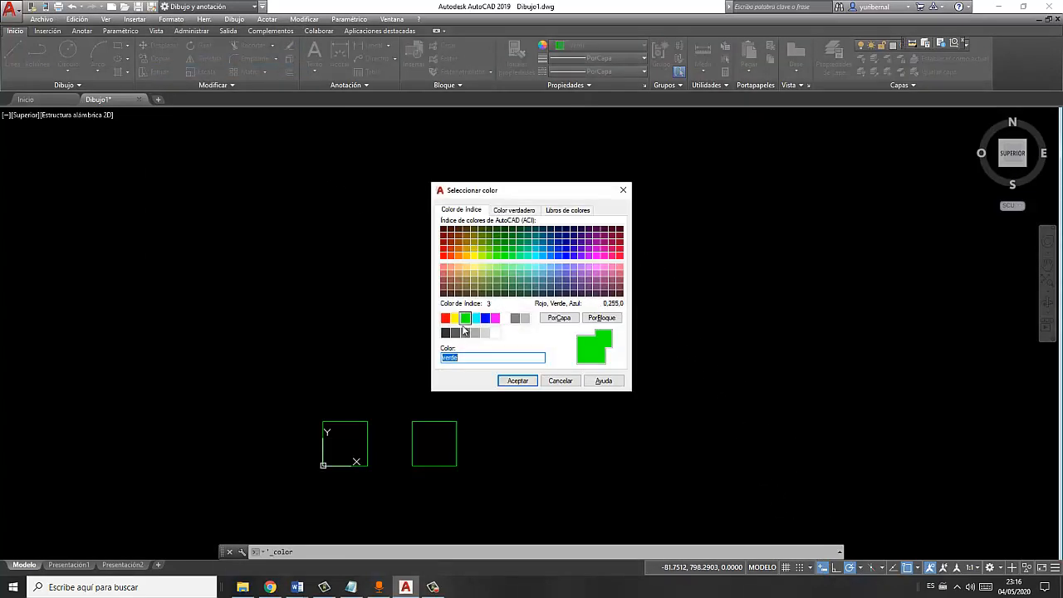
click(445, 317)
click(528, 382)
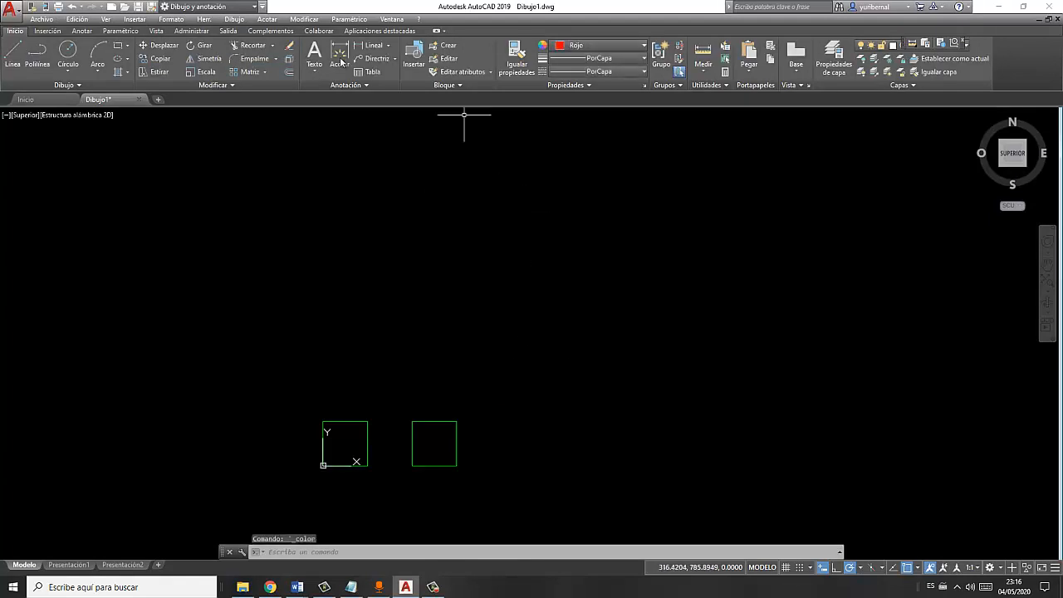
- Draw the bottom side of a red square from 400,0 with dynamic input, 100 units long at an angle of 0°
click(234, 19)
click(239, 48)
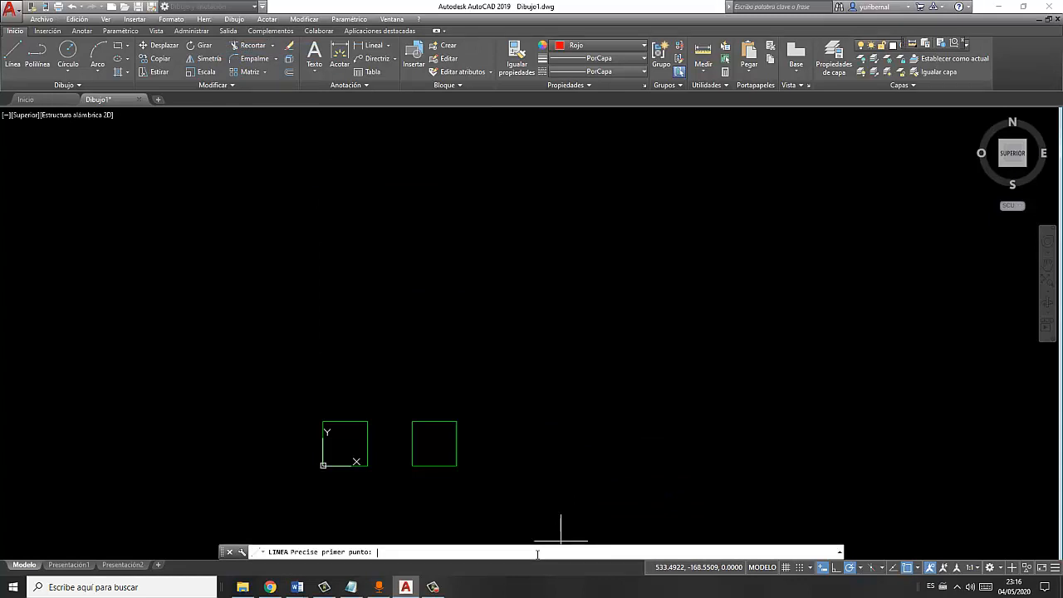
text(400,)
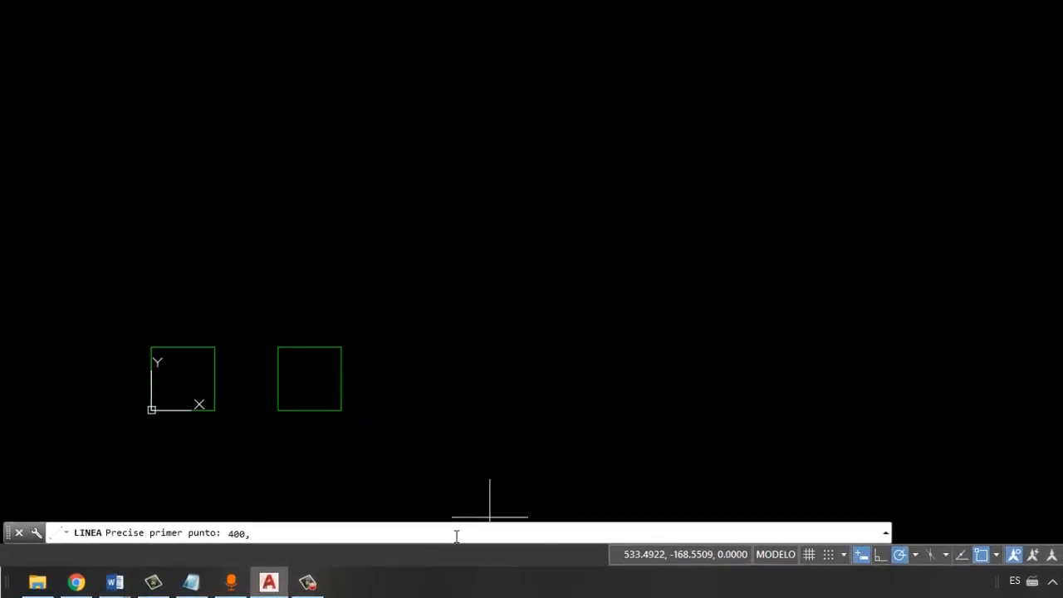
text(0)
key(Return)
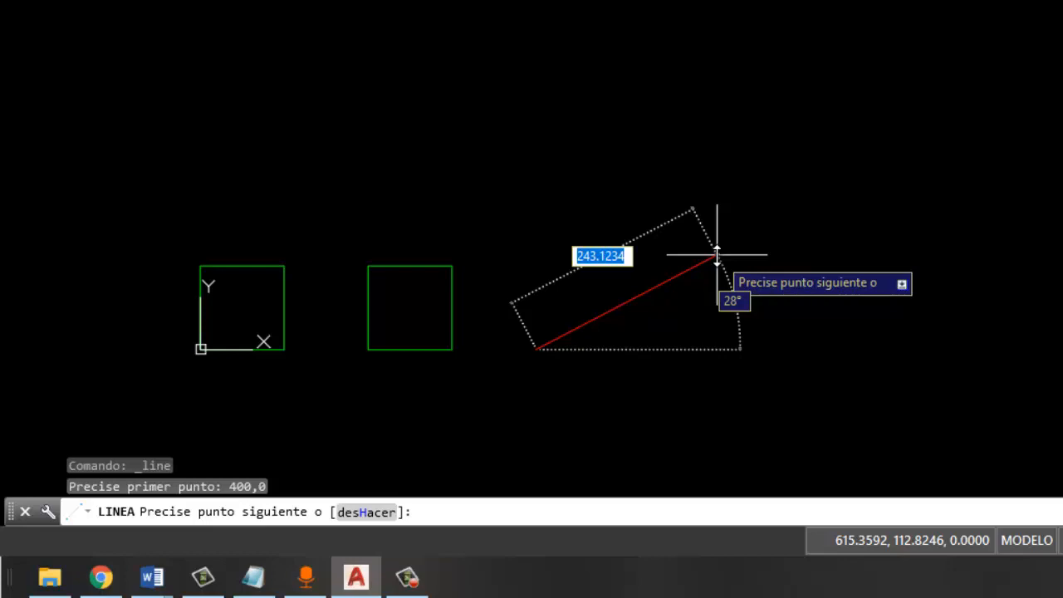
text(100)
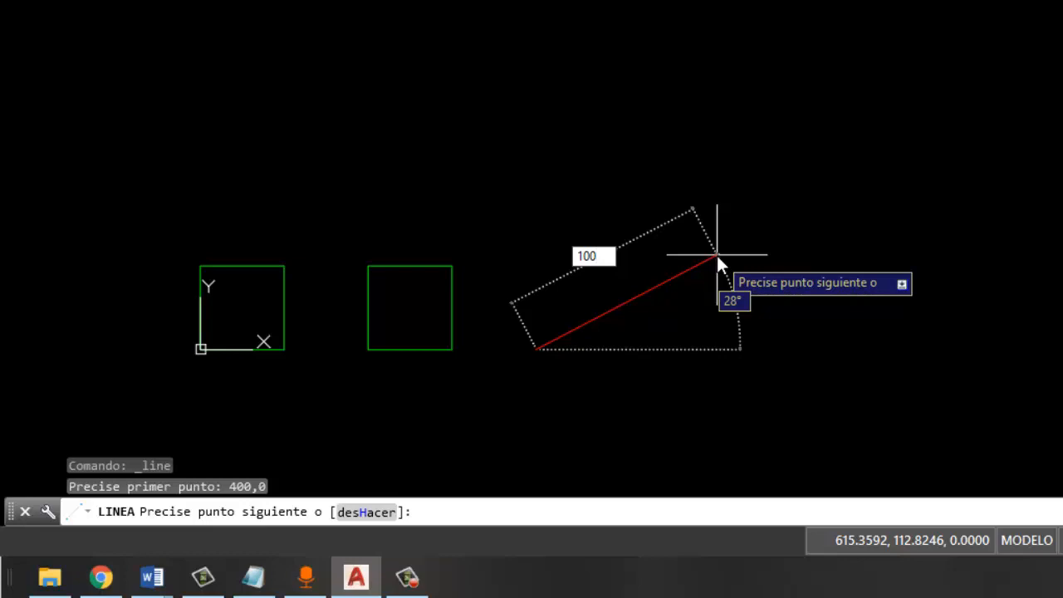
key(Tab)
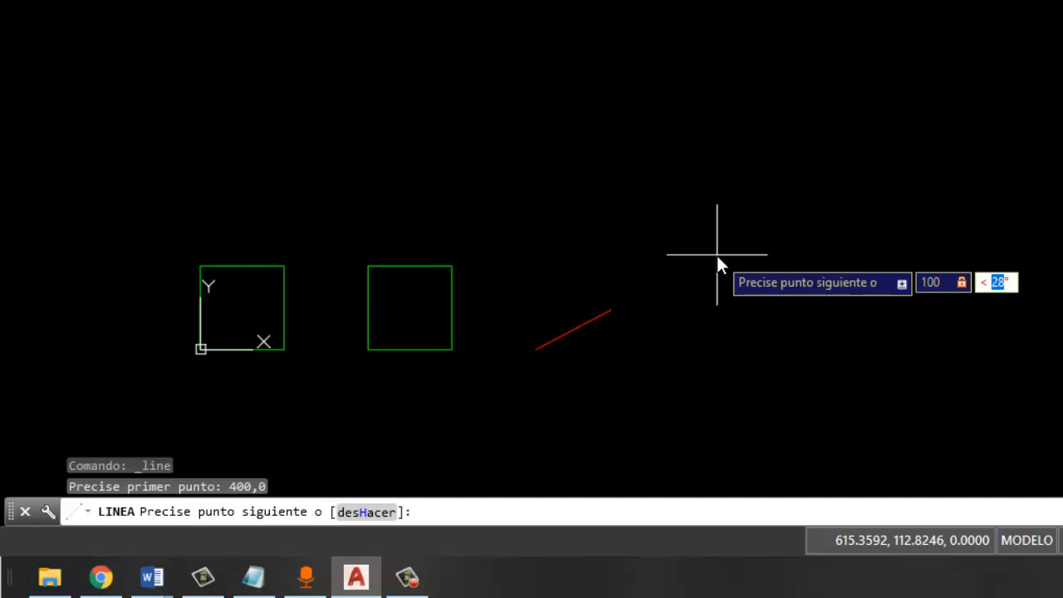
text(0)
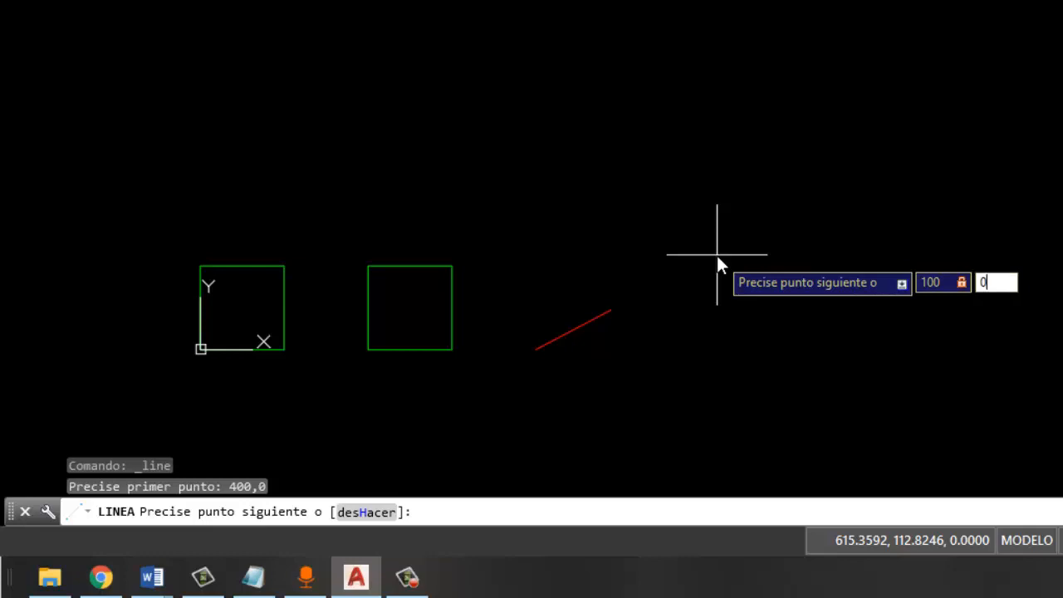
key(Return)
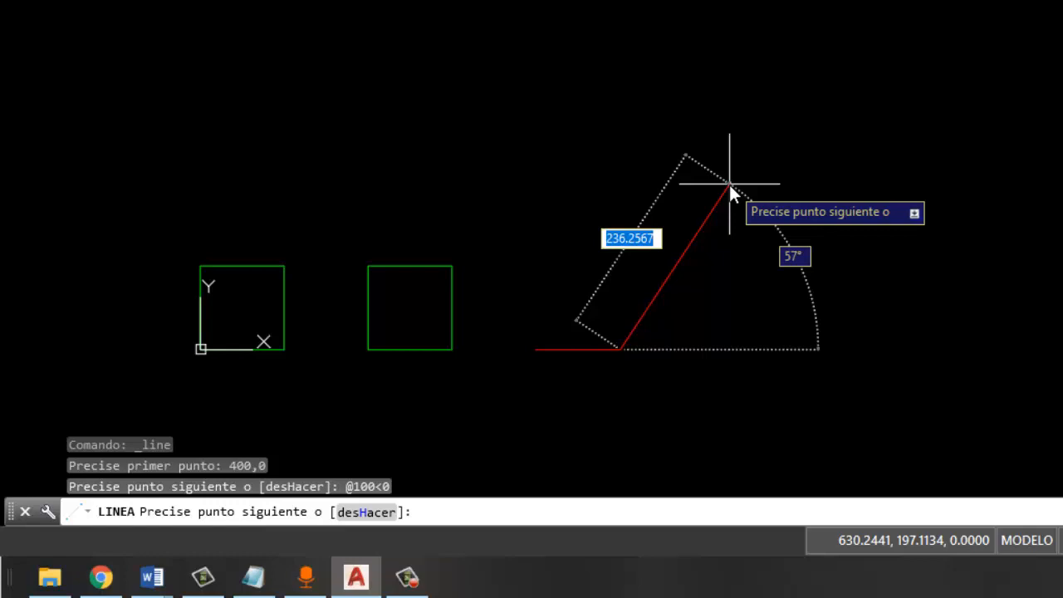
- Draw the red square's right side 100 units long at 90° with dynamic input, and start the length entry of its top side
text(00)
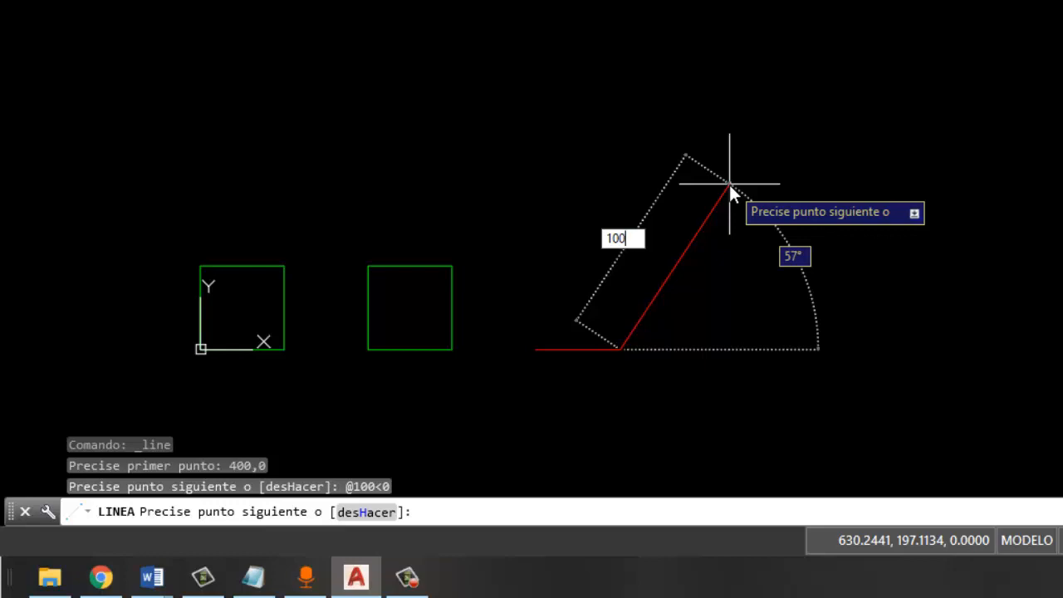
key(Tab)
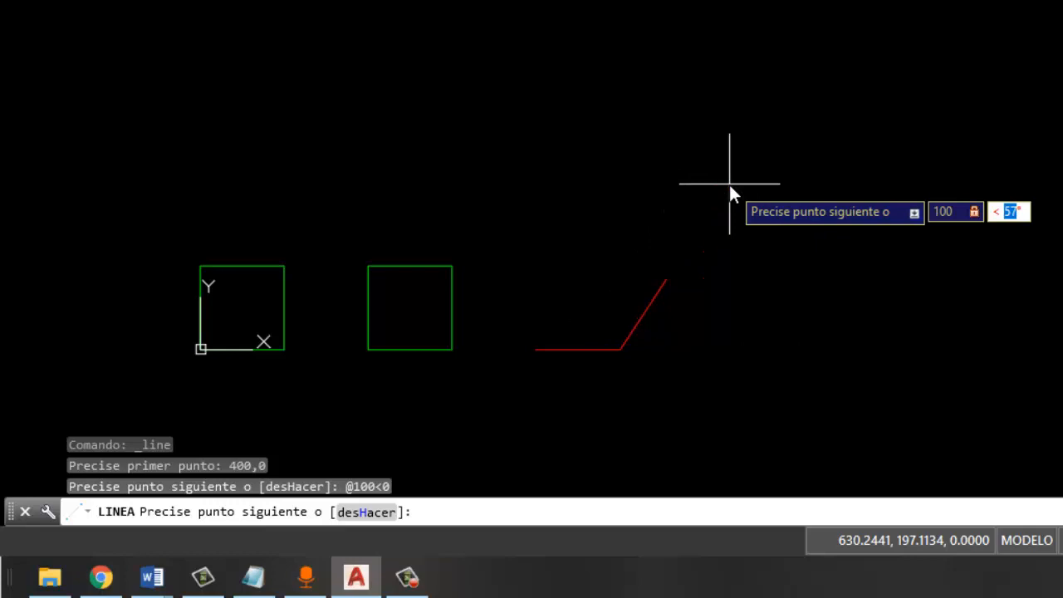
text(90)
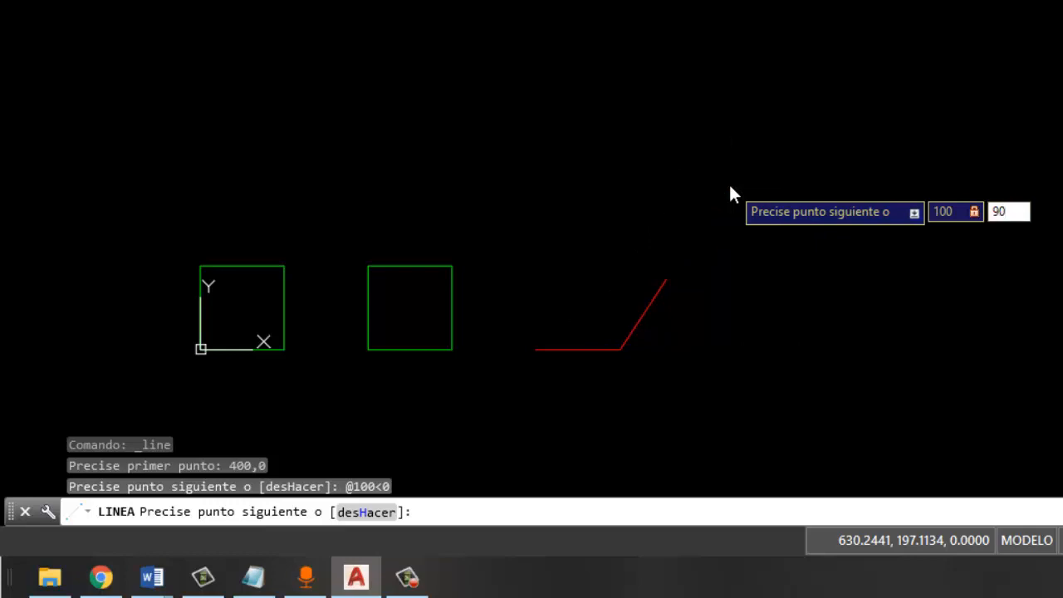
key(Return)
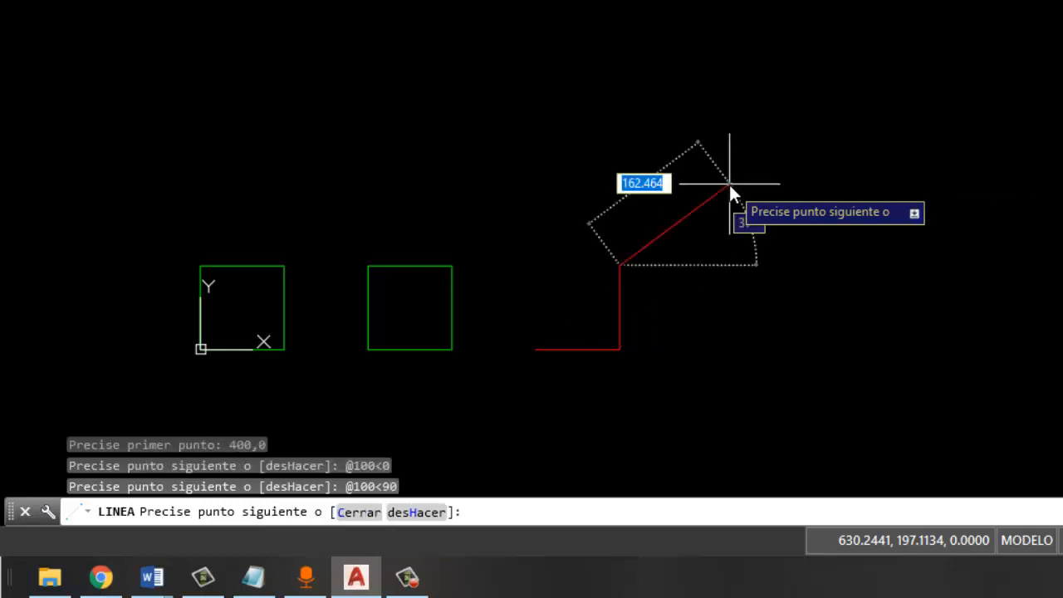
text(1)
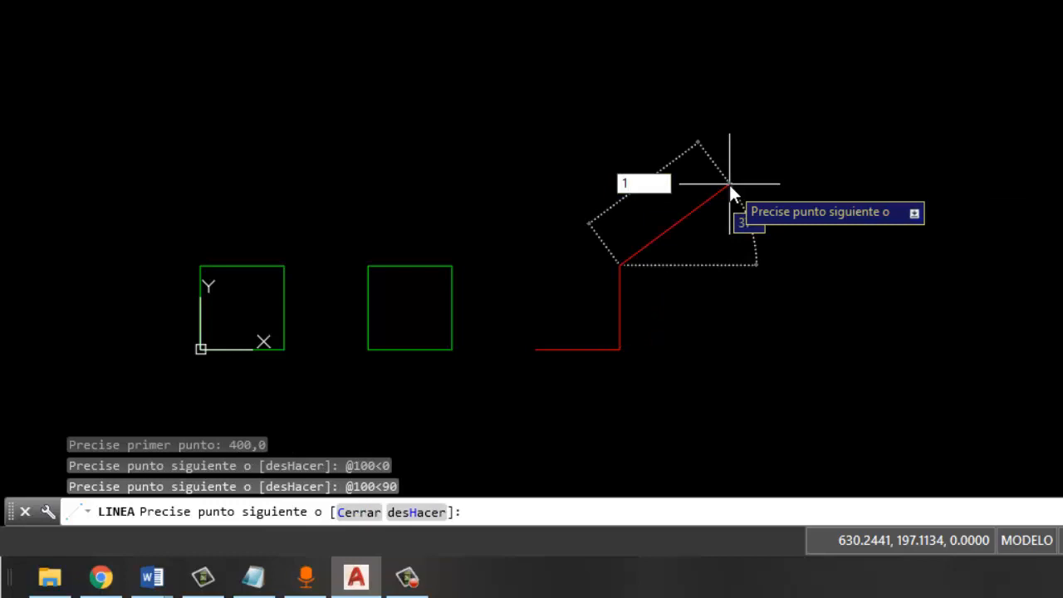
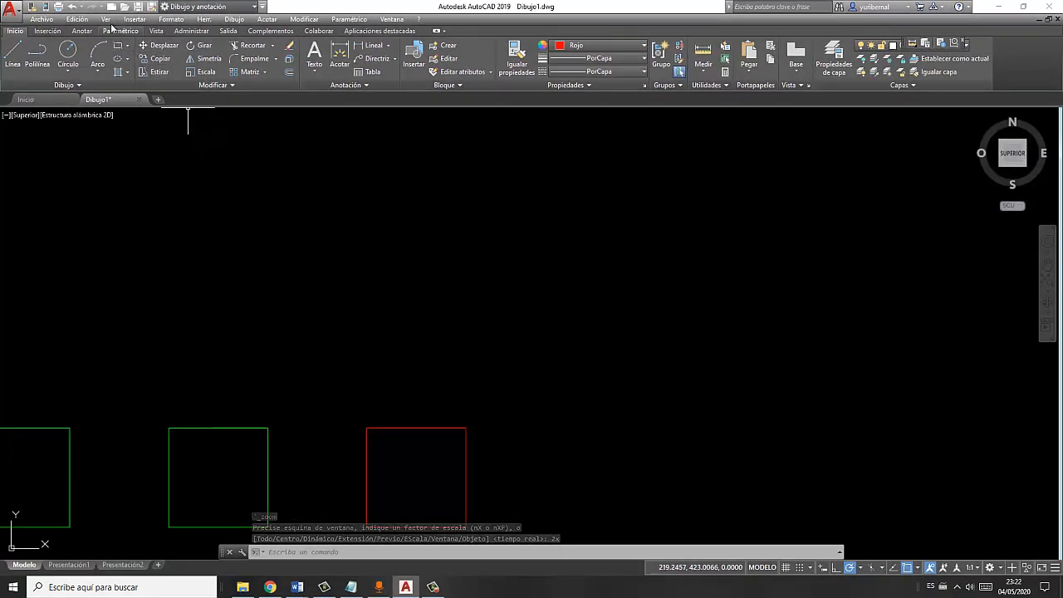
- Zoom out the drawing view with the Reducir zoom option
click(106, 19)
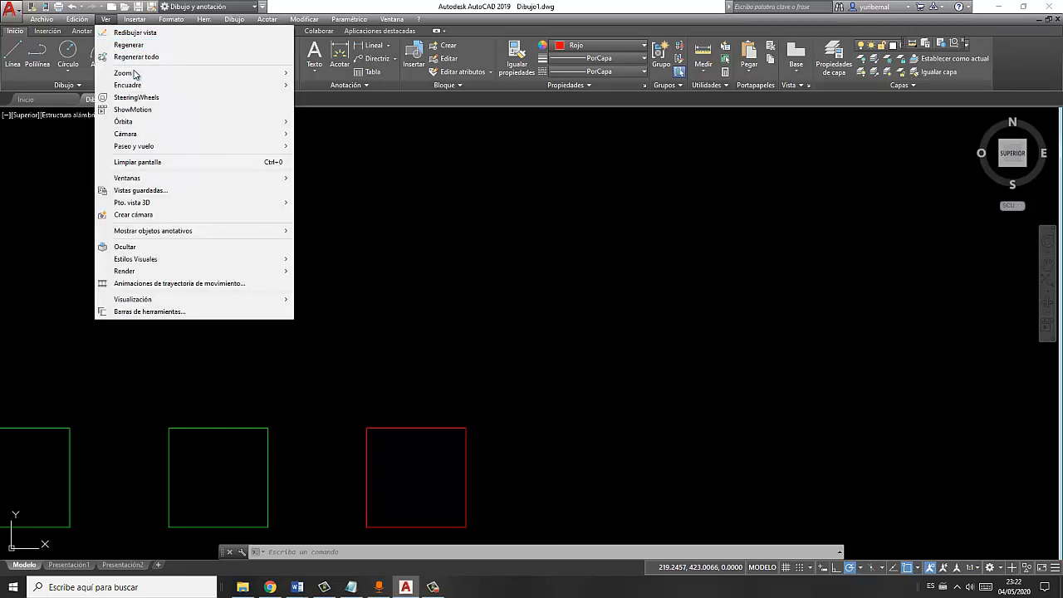
mouse_move(137, 73)
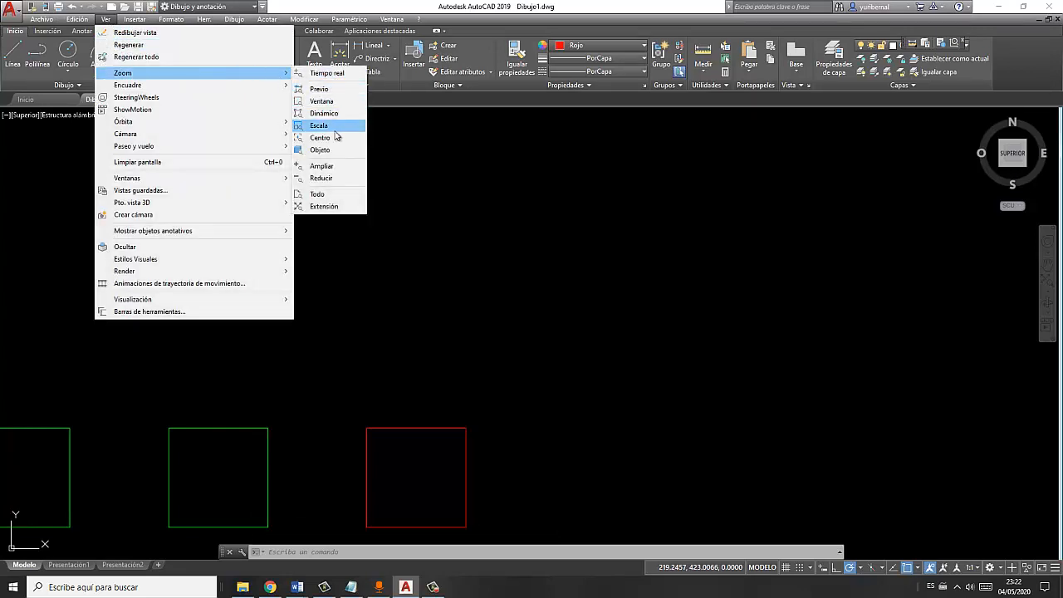
click(321, 179)
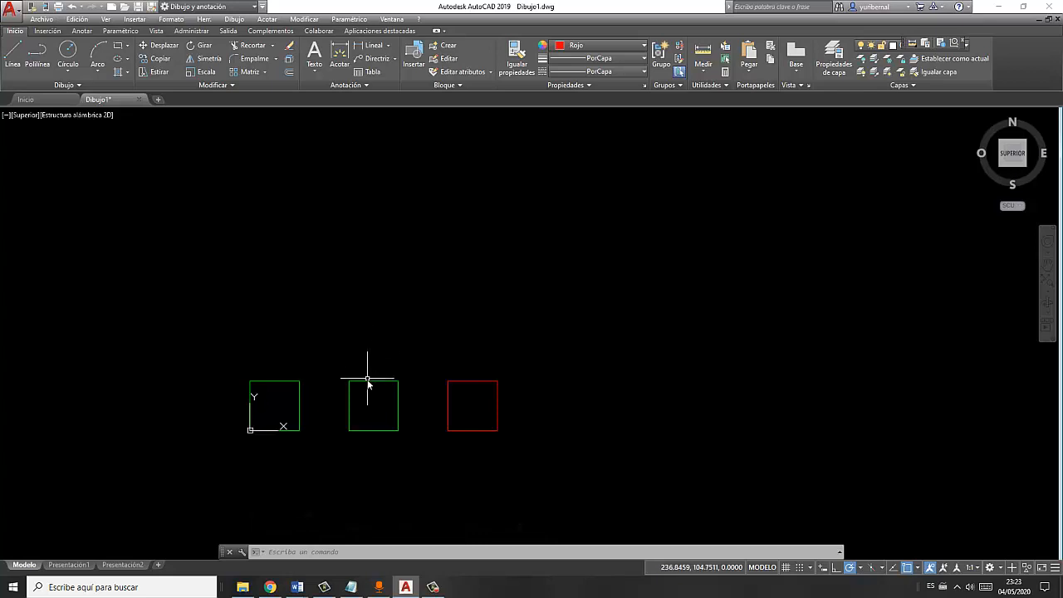
- Zoom in and out repeatedly around the row of green and red squares
scroll(369, 383, up, 4)
scroll(369, 383, down, 10)
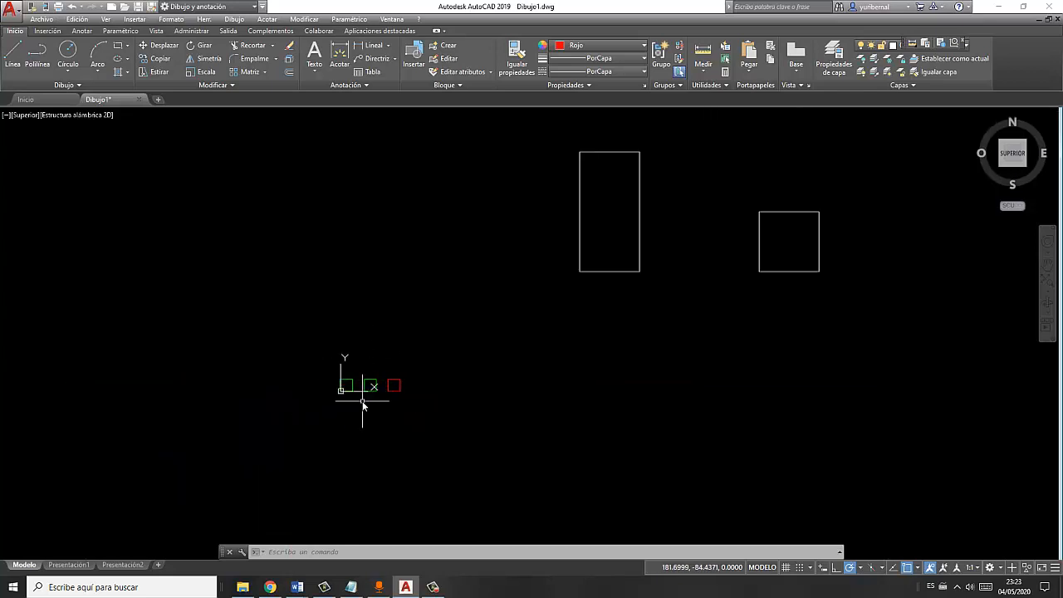
scroll(363, 403, up, 8)
scroll(363, 403, down, 8)
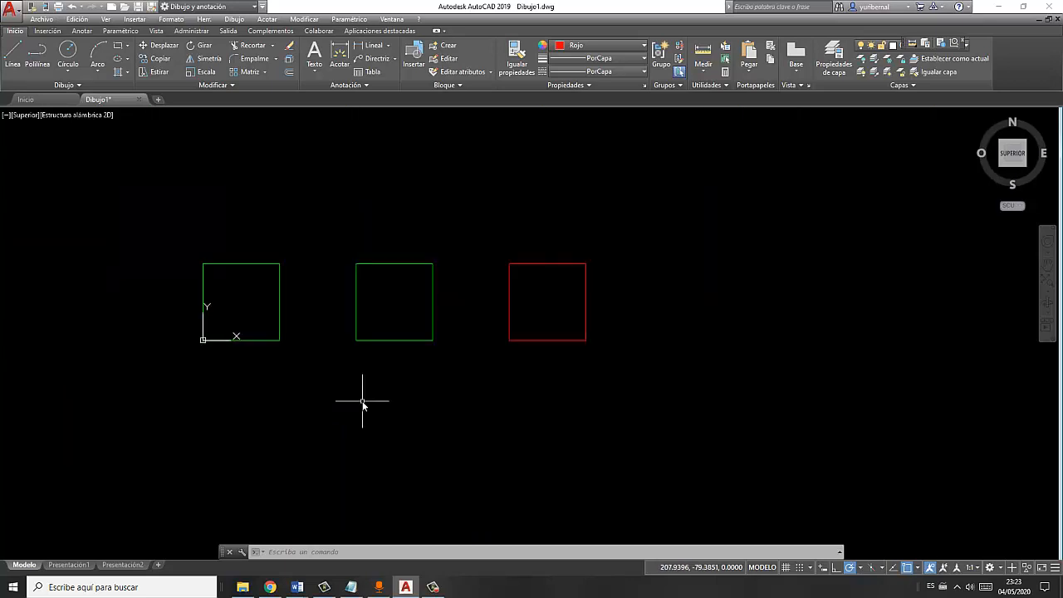
scroll(354, 403, up, 10)
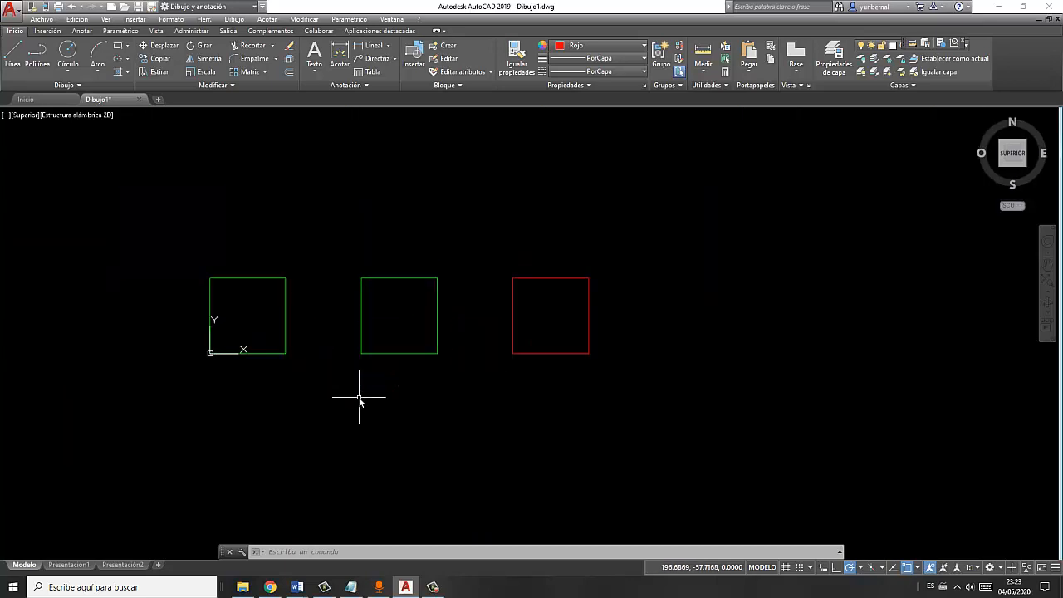
scroll(332, 322, down, 9)
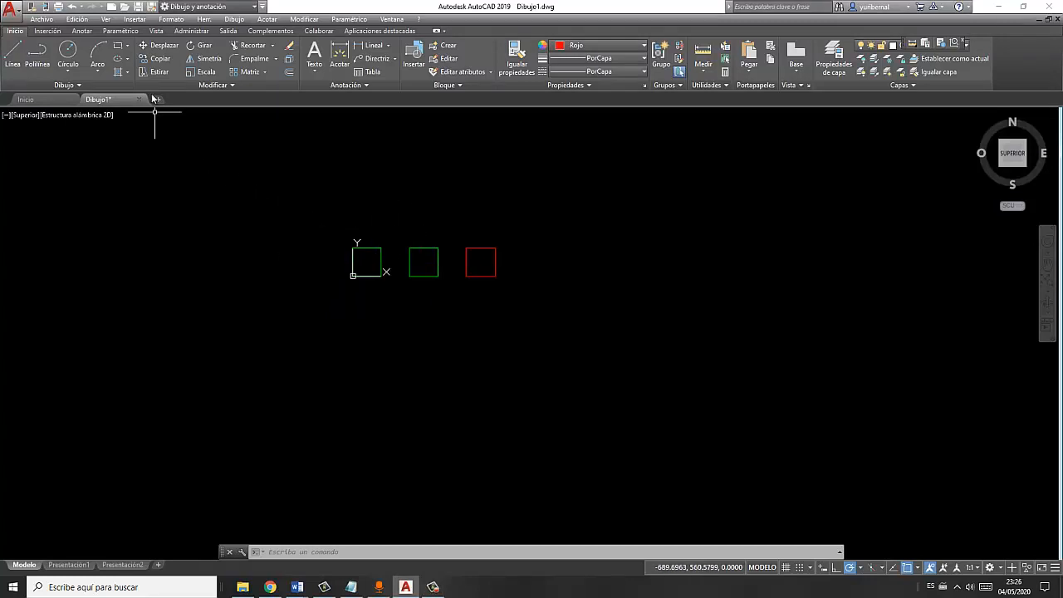
- Pan the drawing with real-time Encuadre from the colored squares to the white rectangles, and zoom out until all shapes fit
click(105, 19)
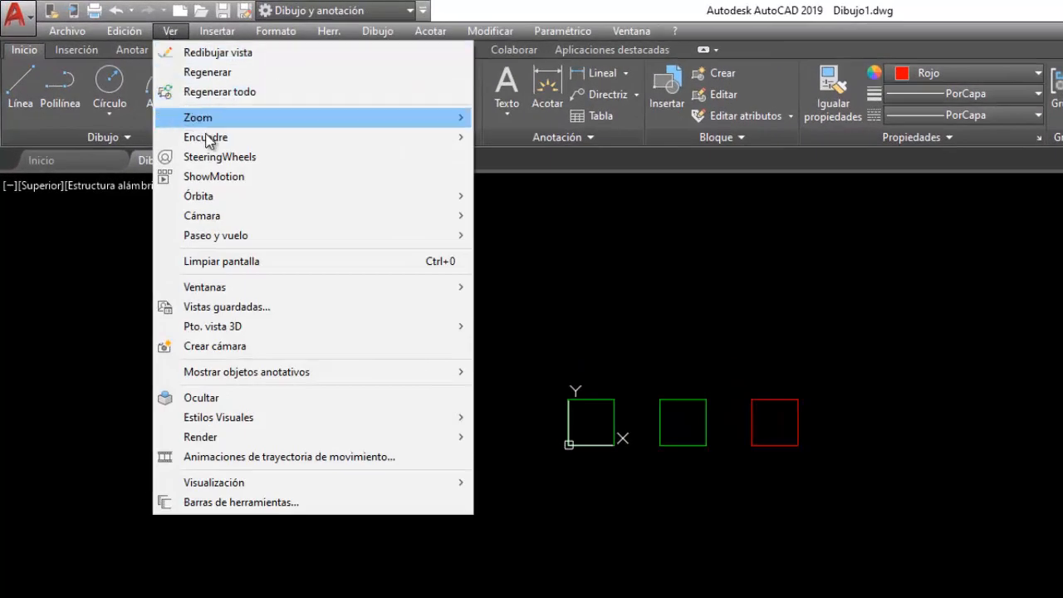
mouse_move(210, 138)
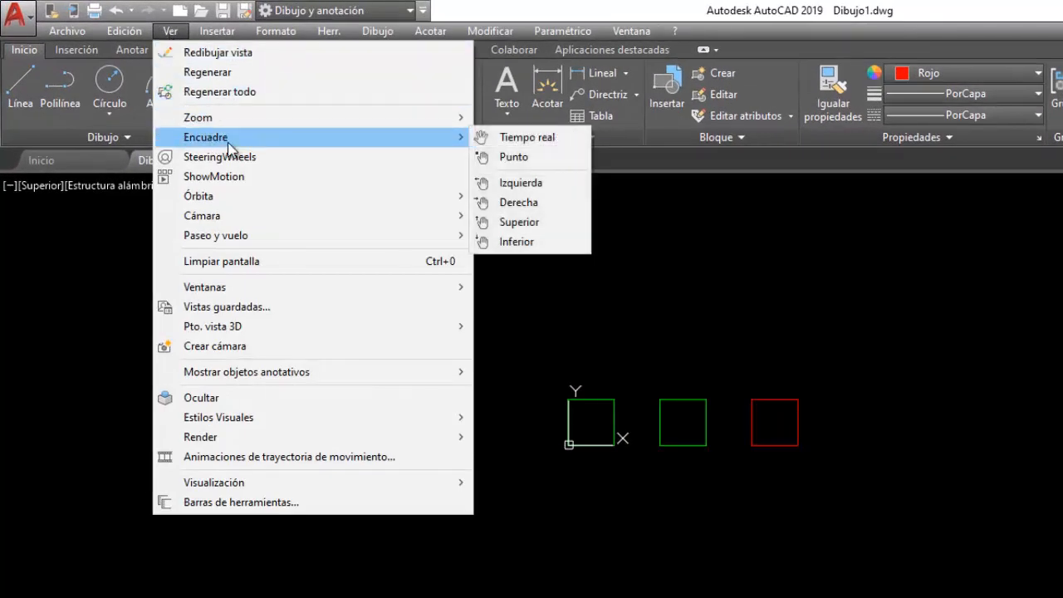
click(547, 143)
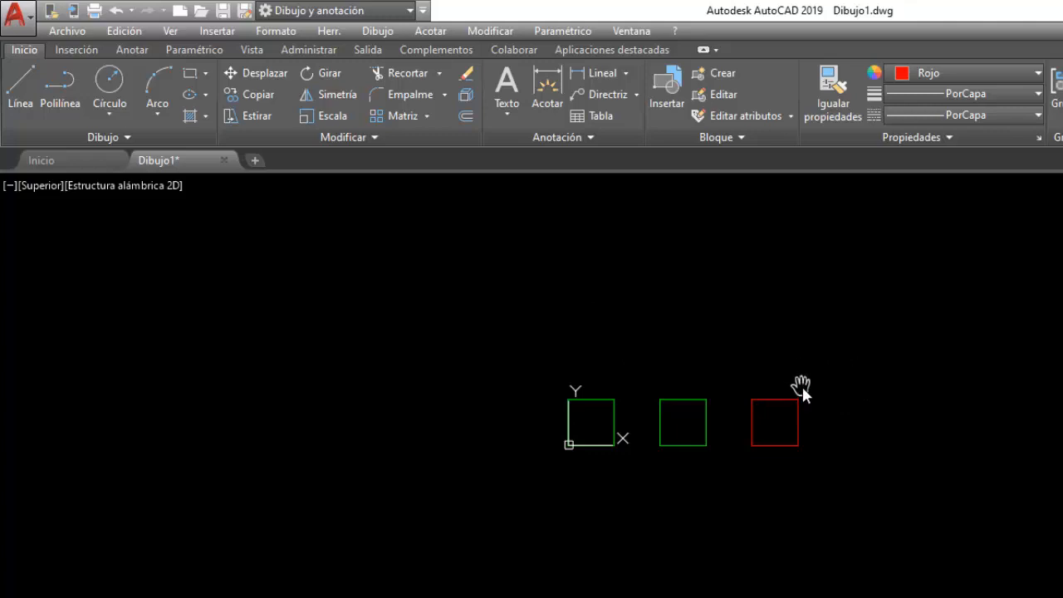
mouse_move(787, 389)
mouse_down()
mouse_move(770, 377)
mouse_move(716, 385)
mouse_move(733, 456)
mouse_move(880, 429)
mouse_move(754, 425)
mouse_move(571, 496)
mouse_move(498, 572)
mouse_move(415, 597)
mouse_up()
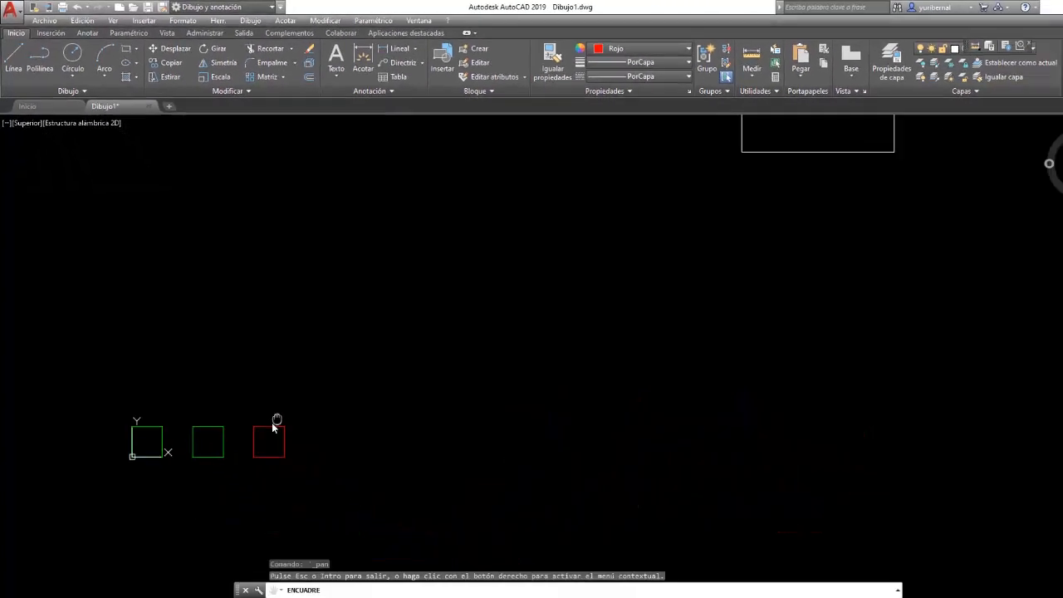
drag(271, 421, 248, 437)
mouse_move(817, 158)
mouse_down()
mouse_move(759, 221)
mouse_move(625, 303)
mouse_move(455, 356)
mouse_move(398, 404)
mouse_up()
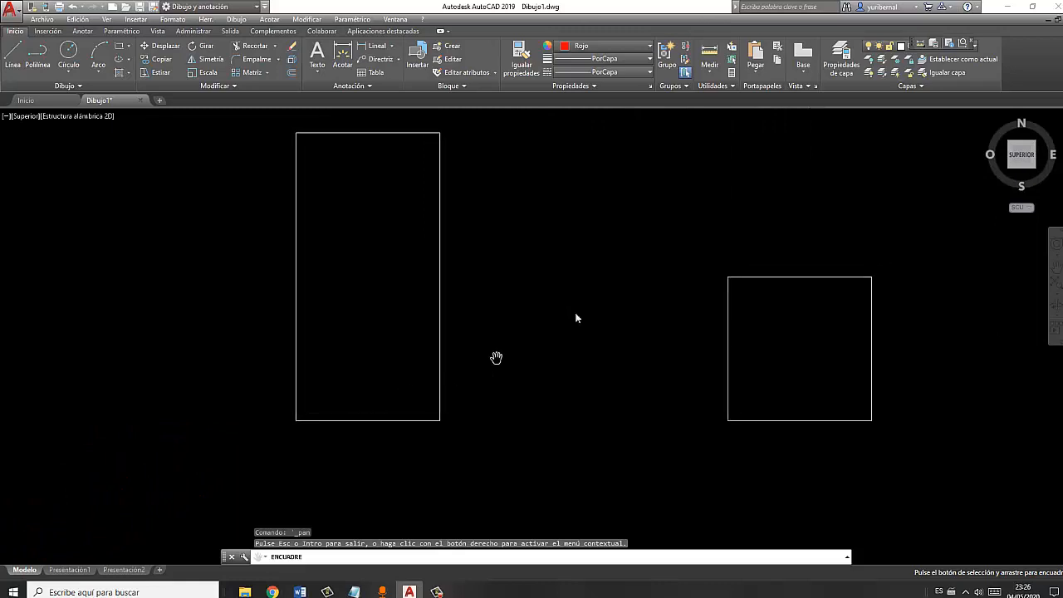
mouse_move(736, 186)
mouse_down()
mouse_move(655, 242)
mouse_move(834, 191)
mouse_up()
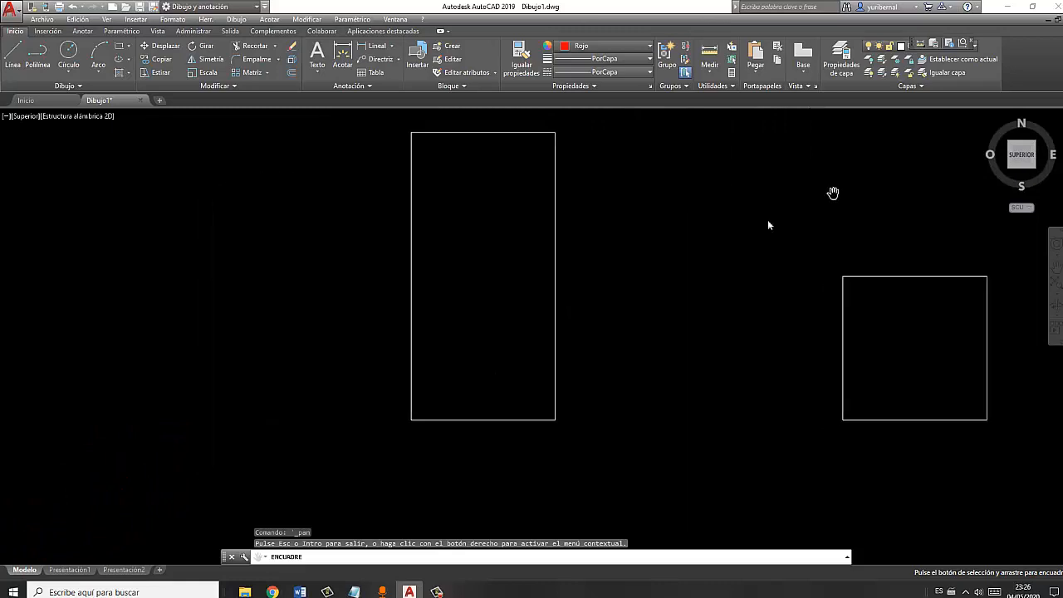
drag(414, 272, 655, 209)
scroll(581, 216, down, 2)
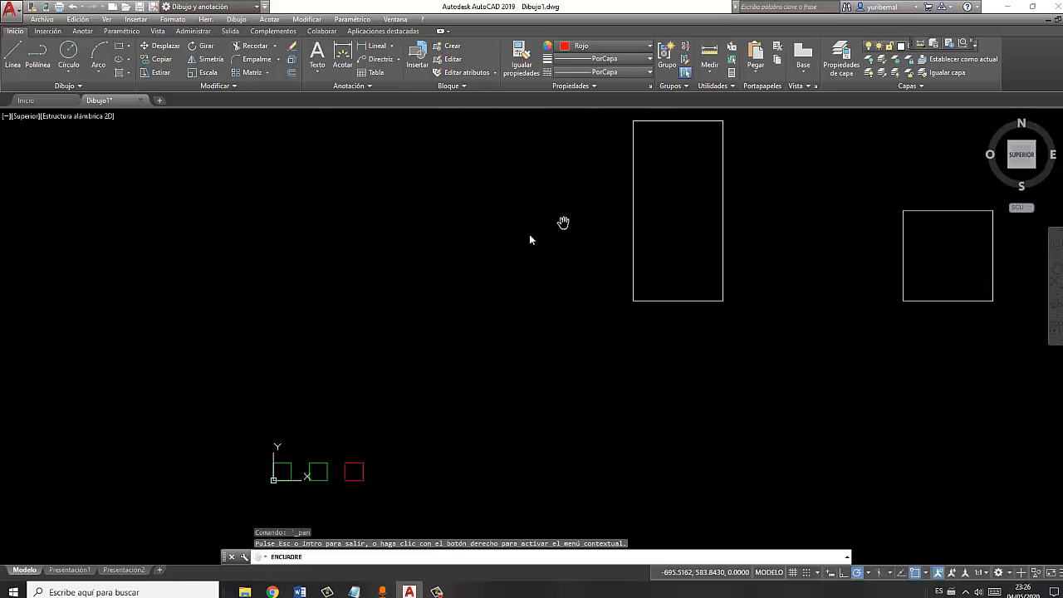
scroll(526, 230, down, 4)
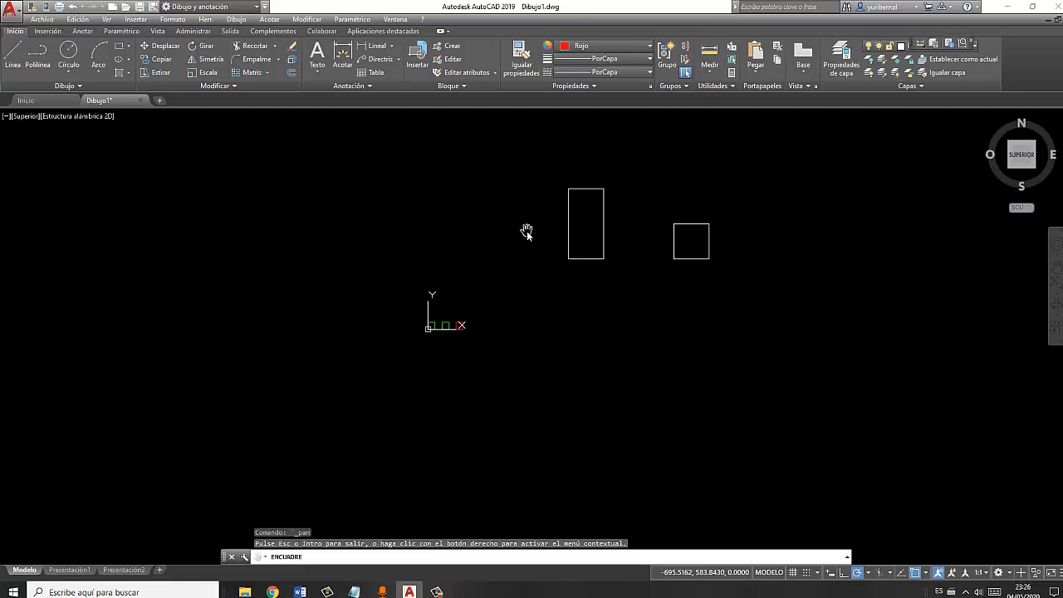
key(Escape)
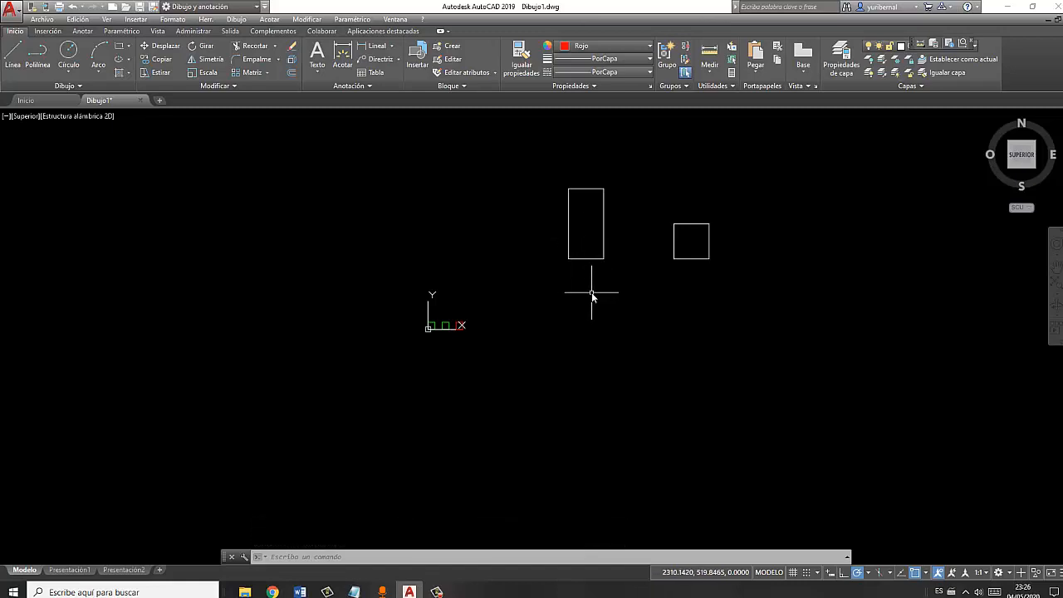
- Pan and zoom without a command, moving from the overview in to the row of green and red squares
mouse_move(591, 296)
middle_down()
mouse_move(604, 277)
mouse_move(586, 304)
mouse_move(629, 277)
mouse_move(592, 273)
mouse_move(602, 323)
mouse_move(696, 272)
mouse_move(601, 296)
mouse_move(560, 346)
mouse_move(593, 310)
mouse_move(608, 322)
middle_up()
scroll(474, 332, down, 6)
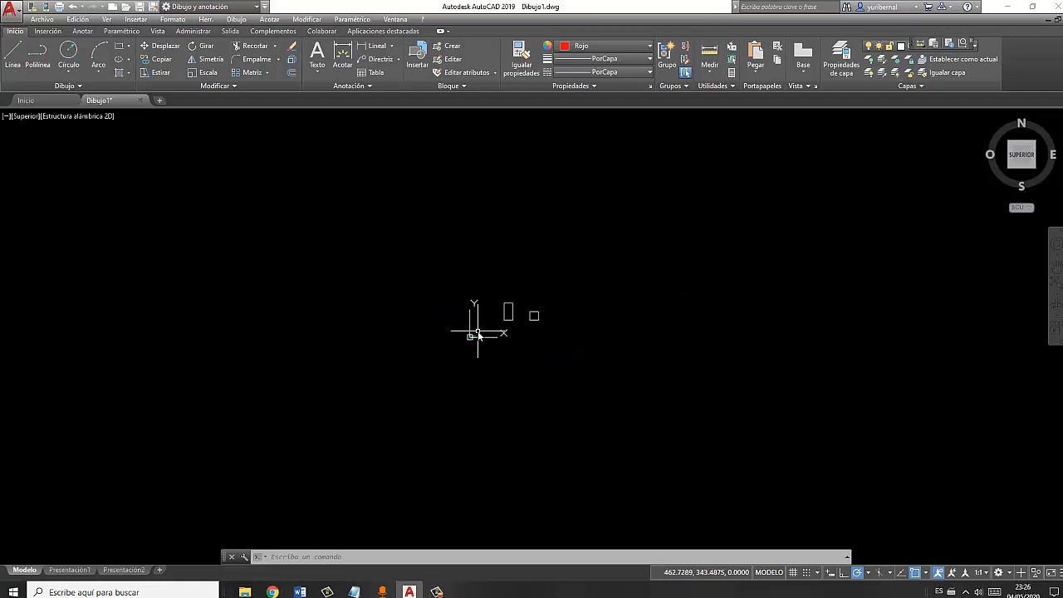
scroll(479, 327, up, 10)
scroll(440, 348, up, 8)
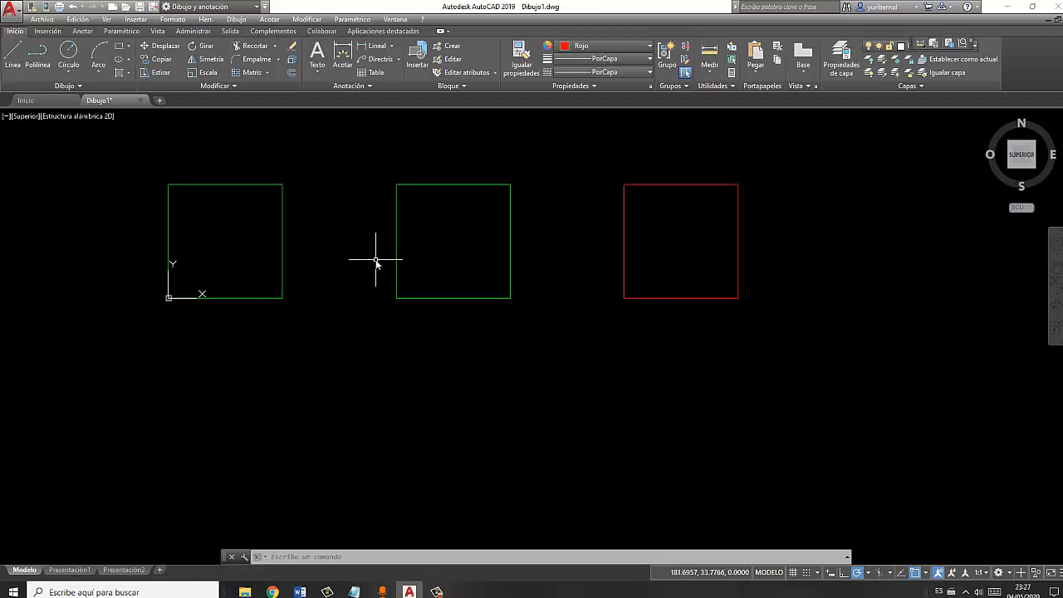
mouse_move(374, 256)
middle_down()
mouse_move(461, 318)
mouse_move(565, 263)
mouse_move(484, 268)
mouse_move(500, 346)
mouse_move(535, 286)
mouse_move(469, 295)
middle_up()
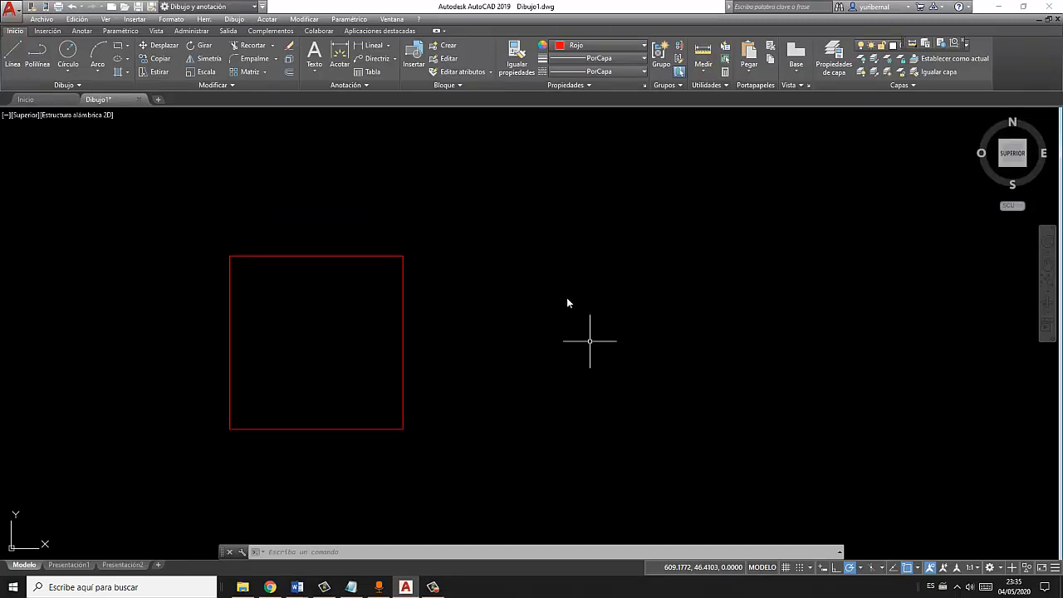
- Set the current drawing color to yellow (Amarillo)
click(168, 20)
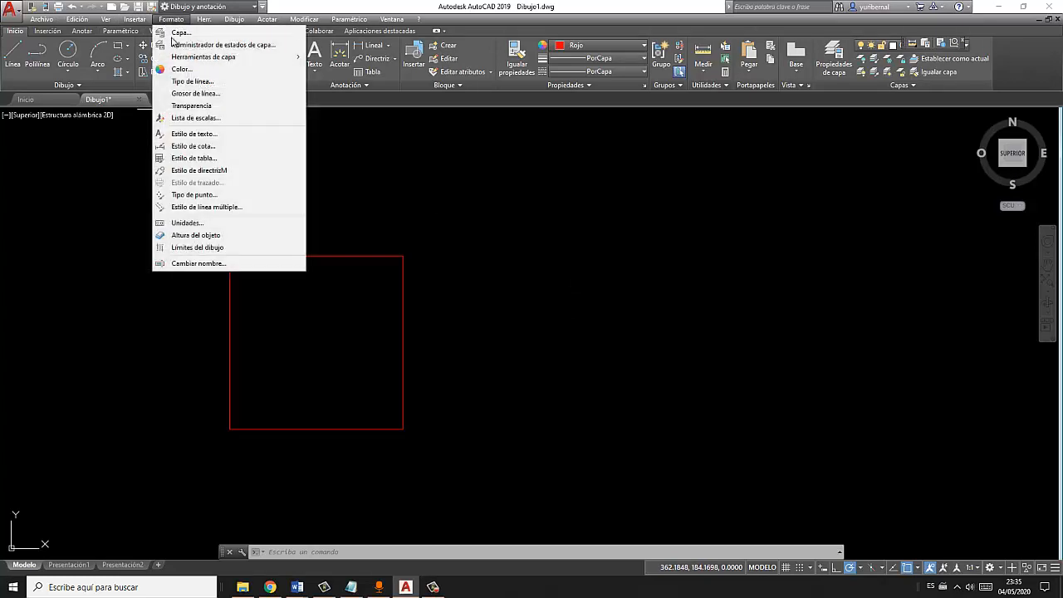
click(189, 72)
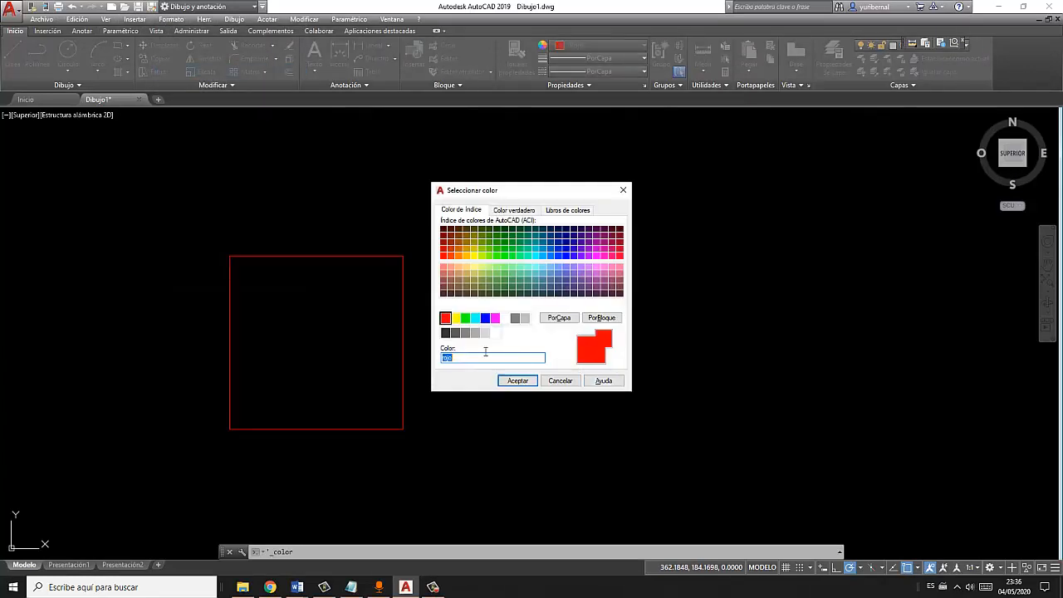
click(454, 317)
click(518, 380)
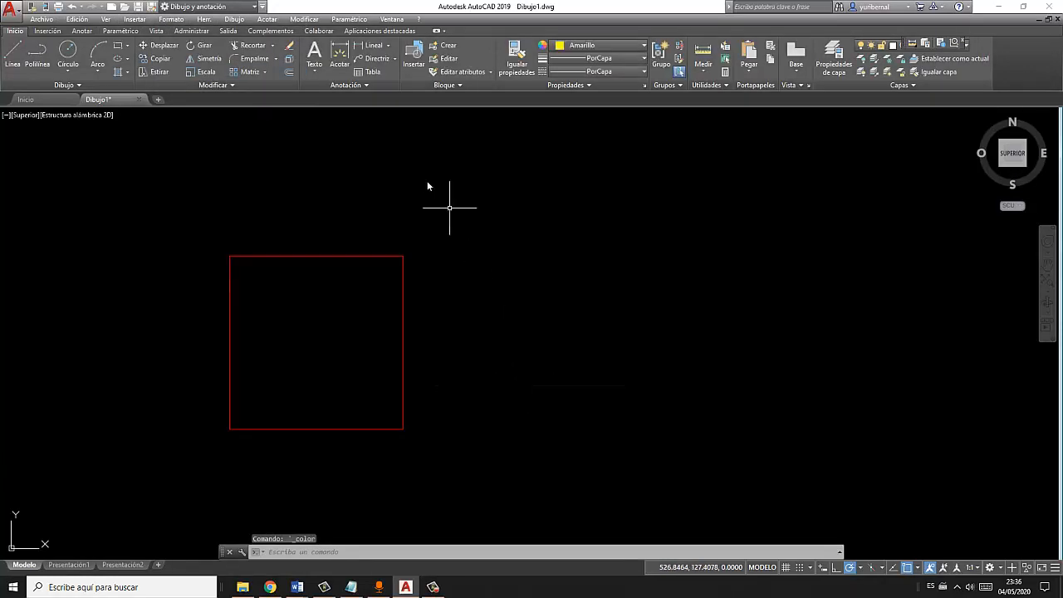
click(235, 20)
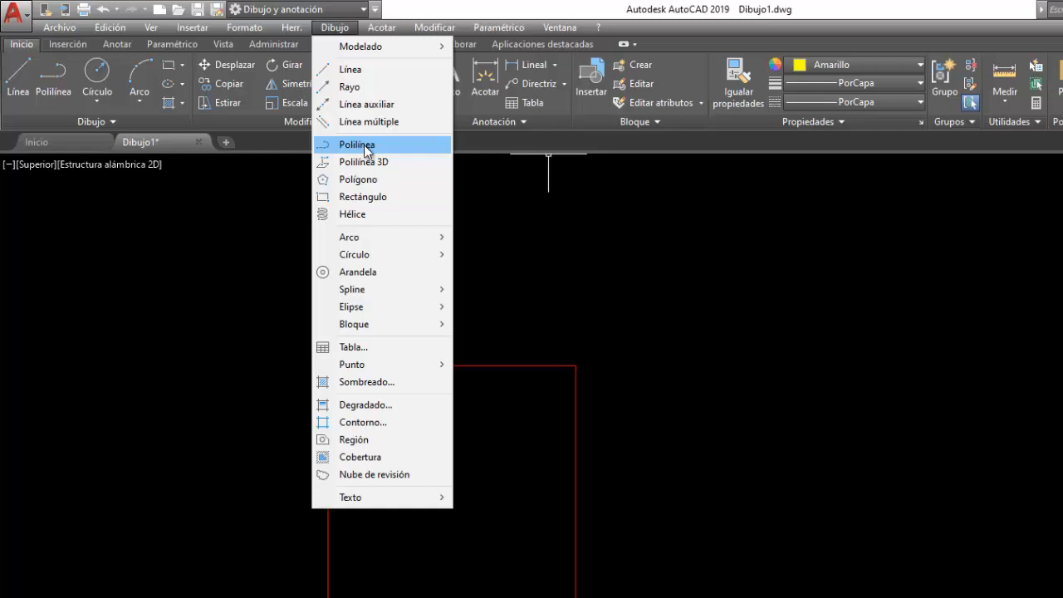
click(351, 144)
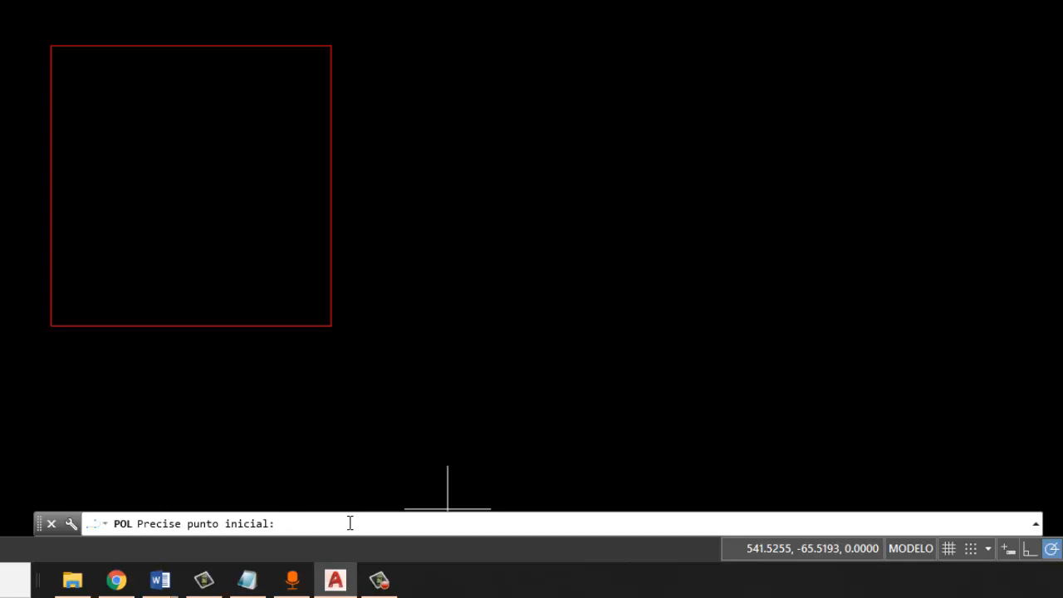
text(600,0)
key(Return)
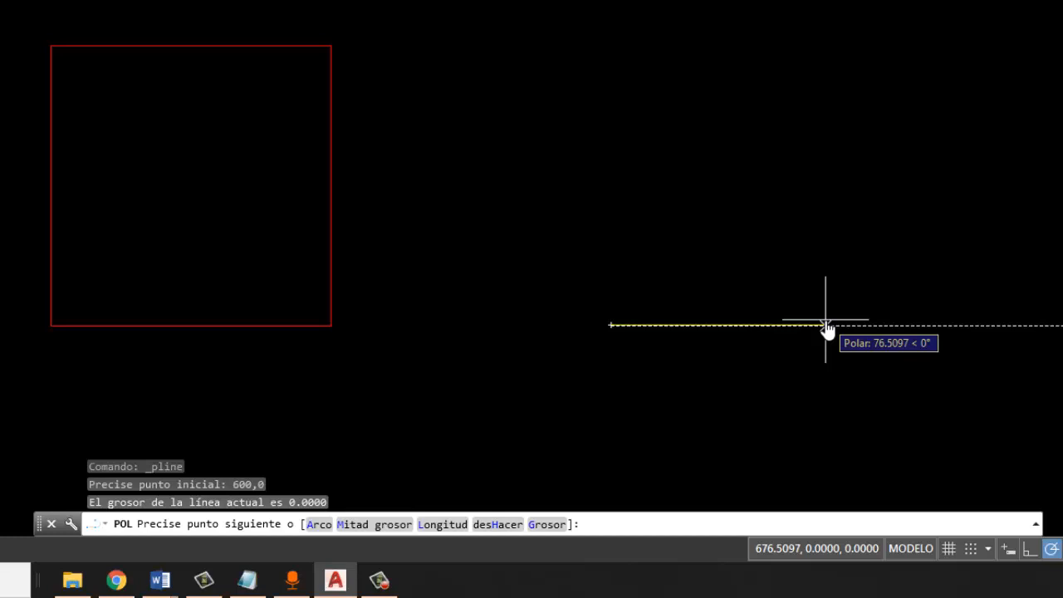
text(@100)
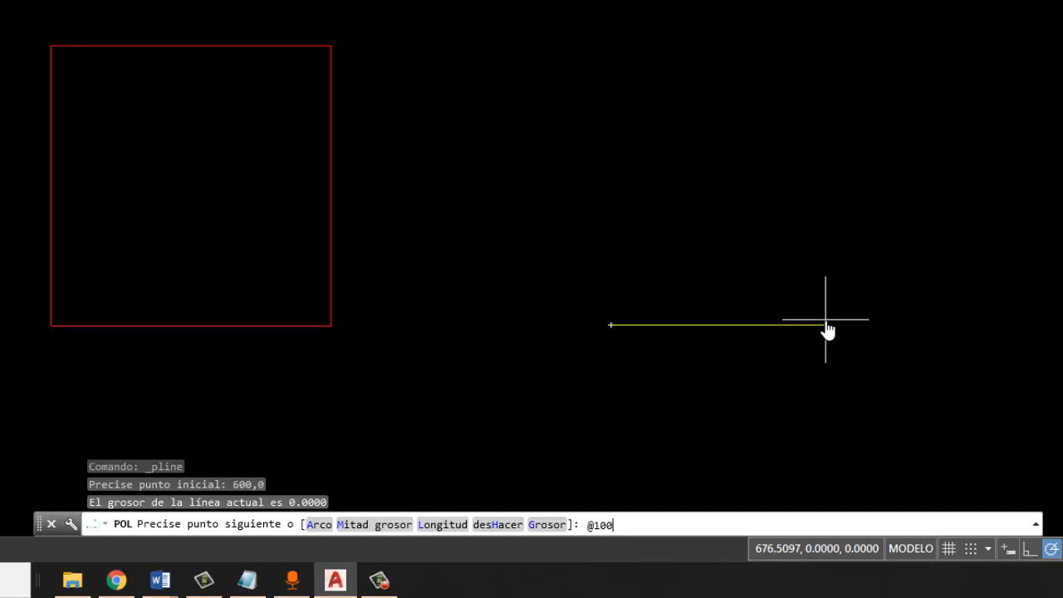
text(,0)
key(Return)
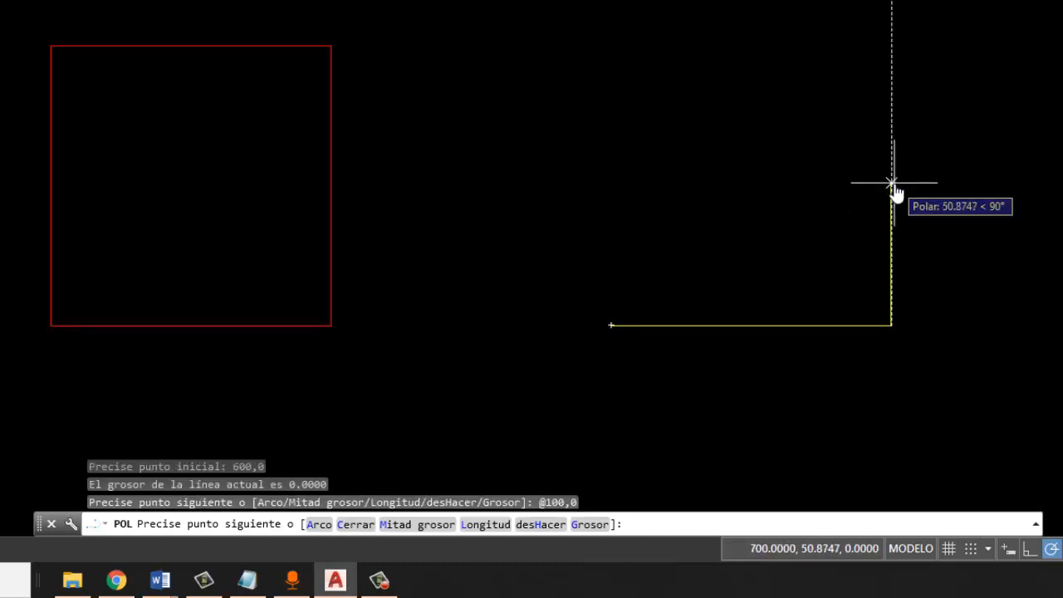
- Draw the yellow square's right side as the polyline's next segment with relative coordinates @0,100
text(@)
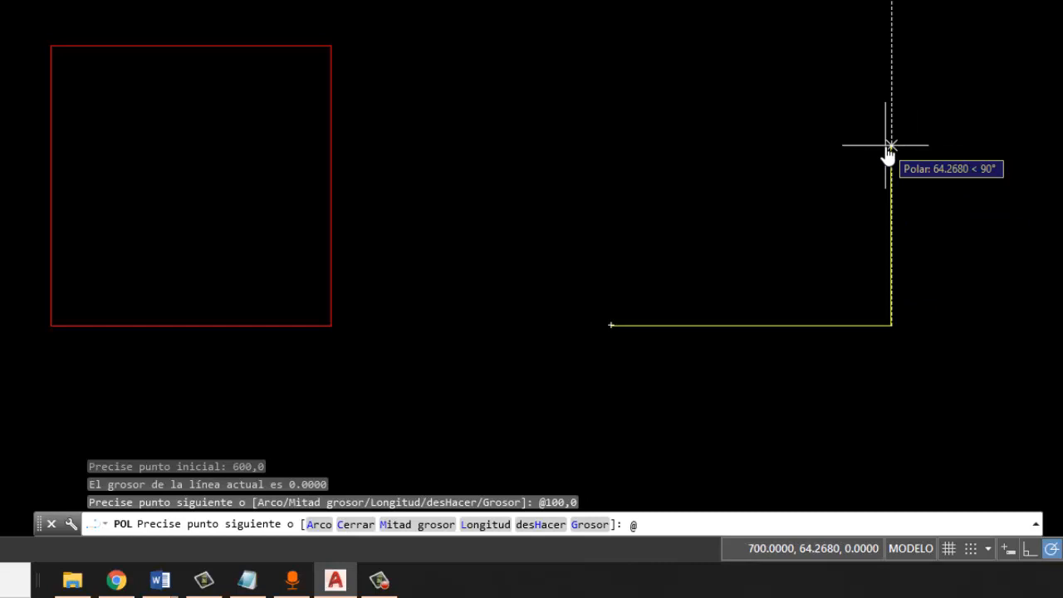
text(0)
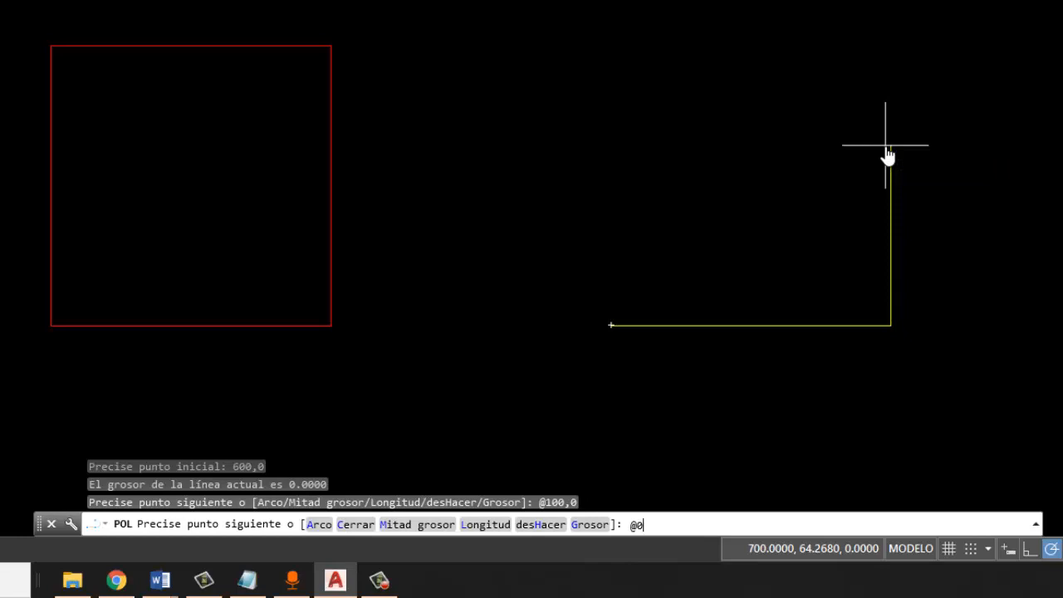
text(,100)
key(Return)
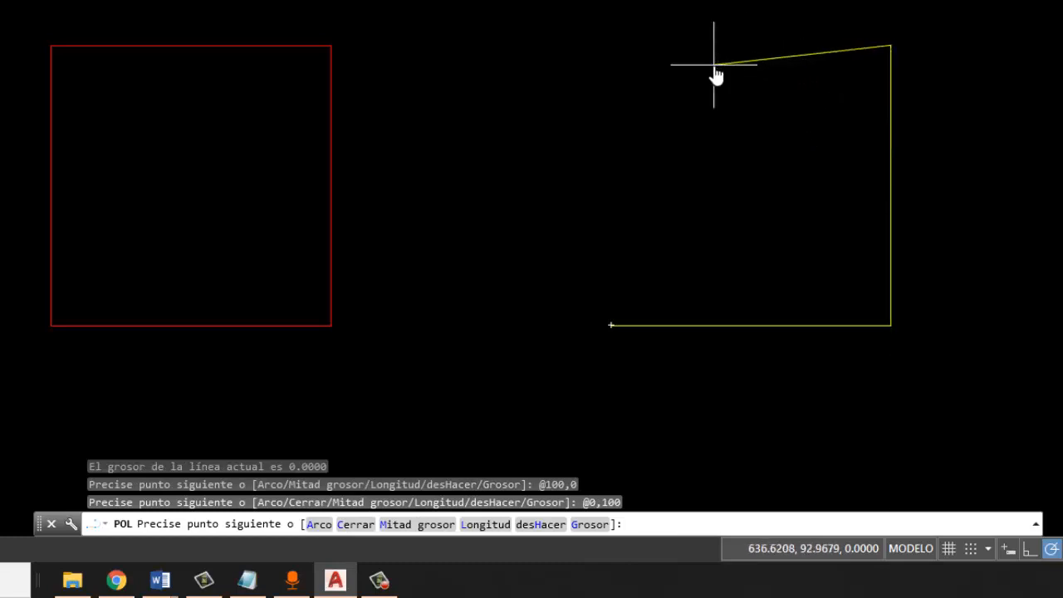
- Draw the yellow square's top side with @-100,0 and left side with @0,-100, and finish the polyline
text(@-100,0)
key(Return)
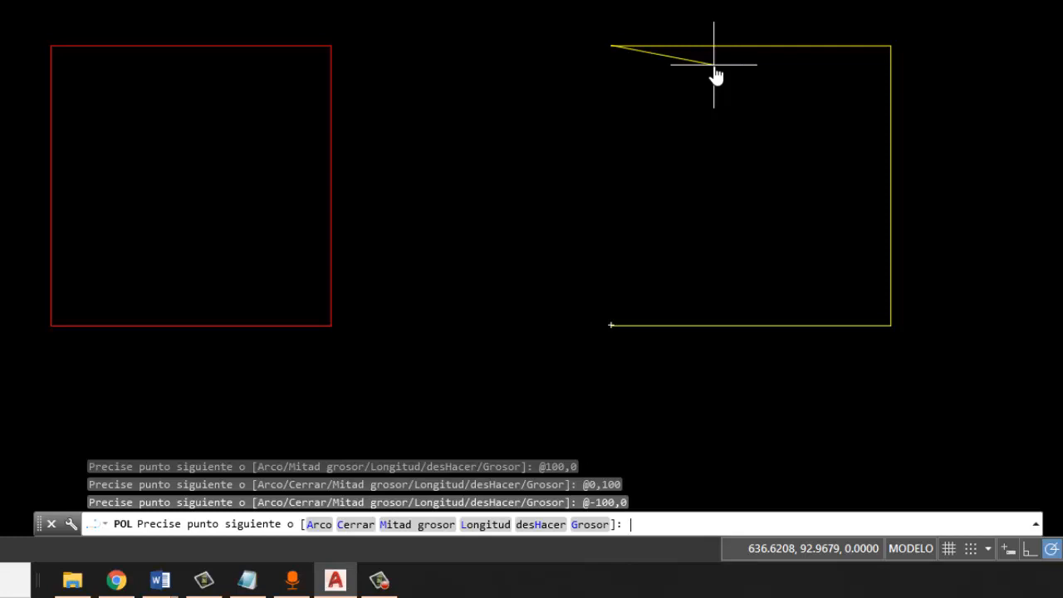
text(@0,-100)
key(Return)
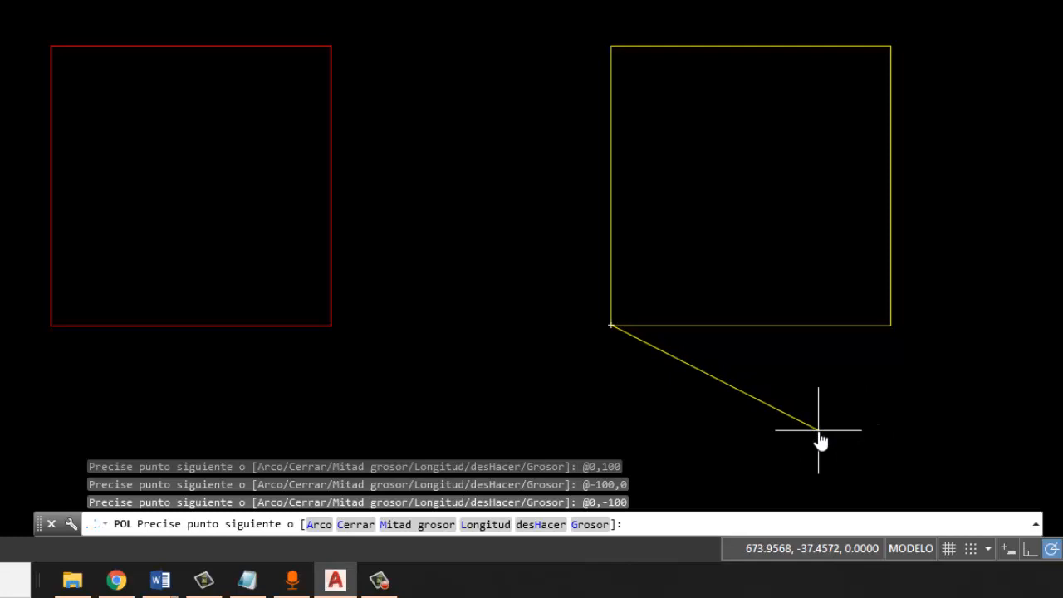
key(Return)
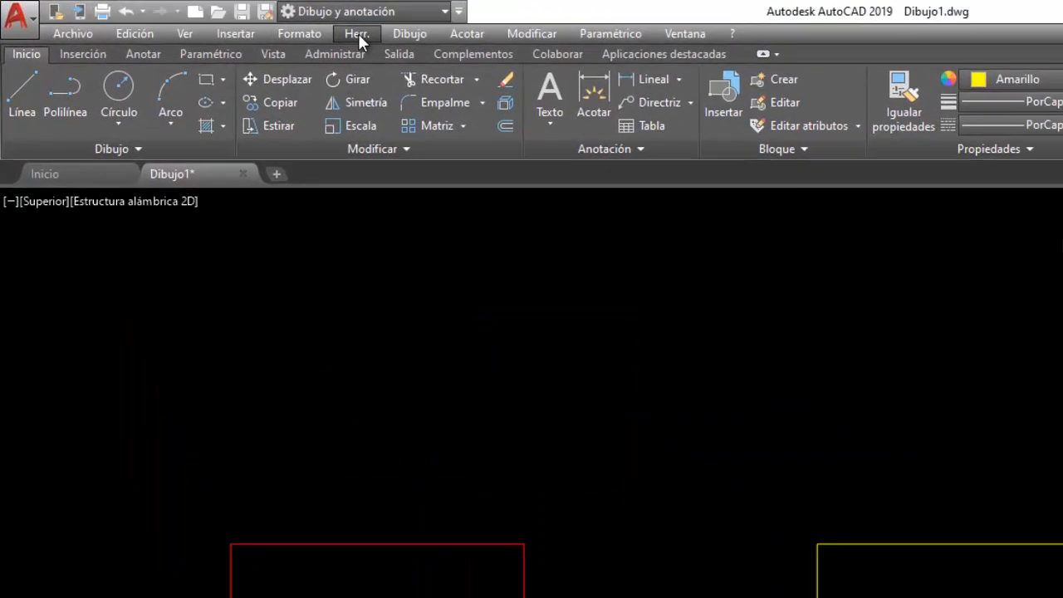
- Query the red square's right side line with Lista and read its properties
click(358, 34)
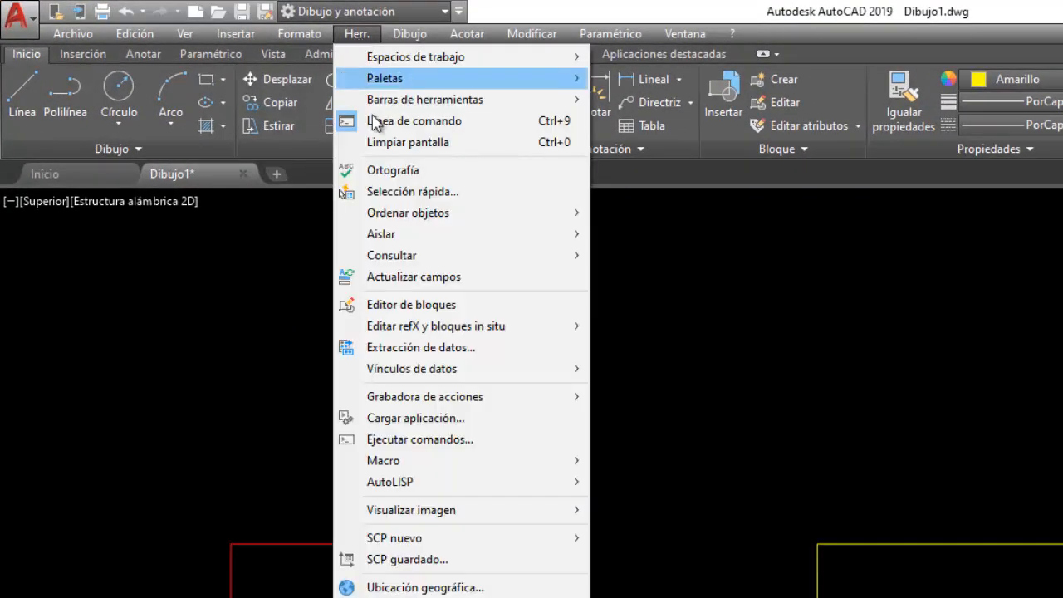
mouse_move(452, 264)
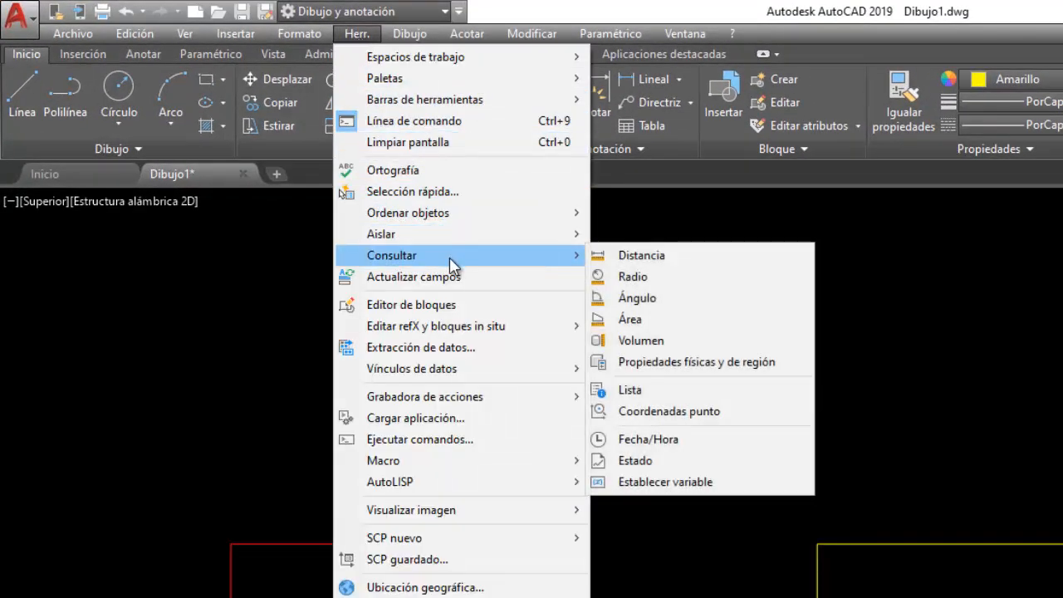
click(633, 389)
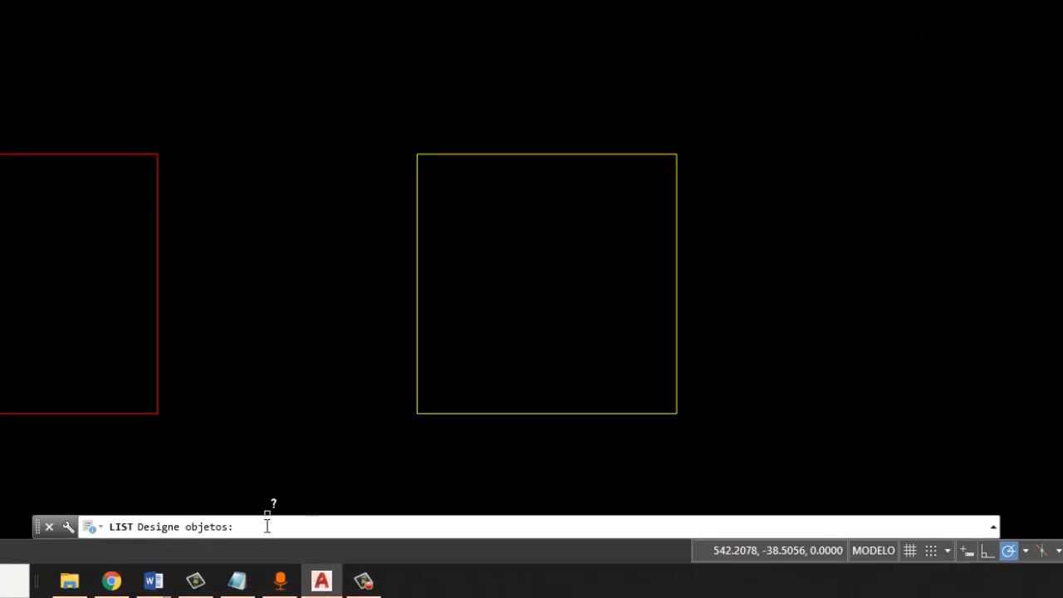
click(158, 265)
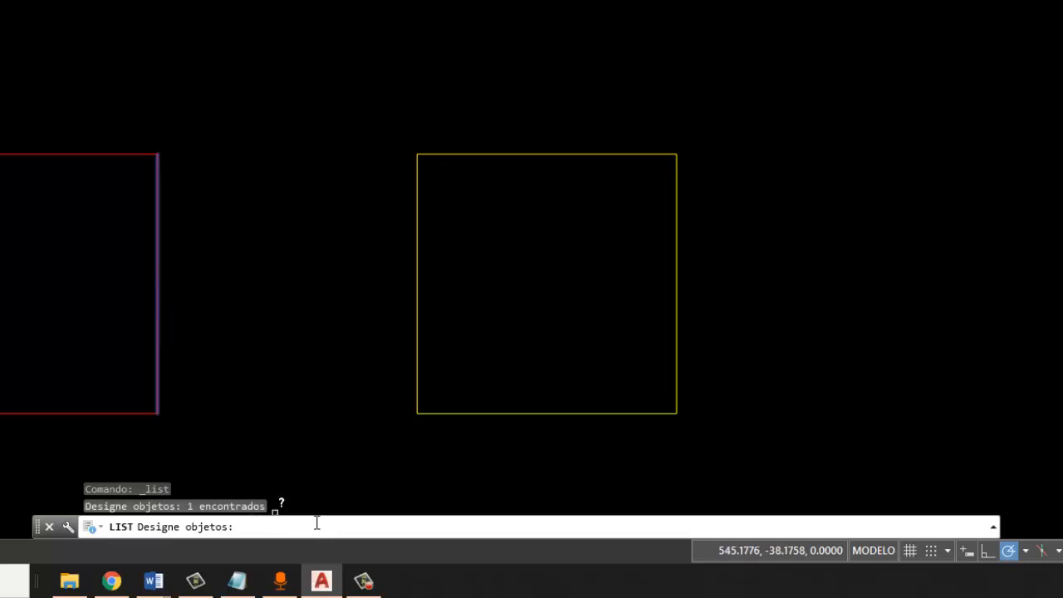
key(Return)
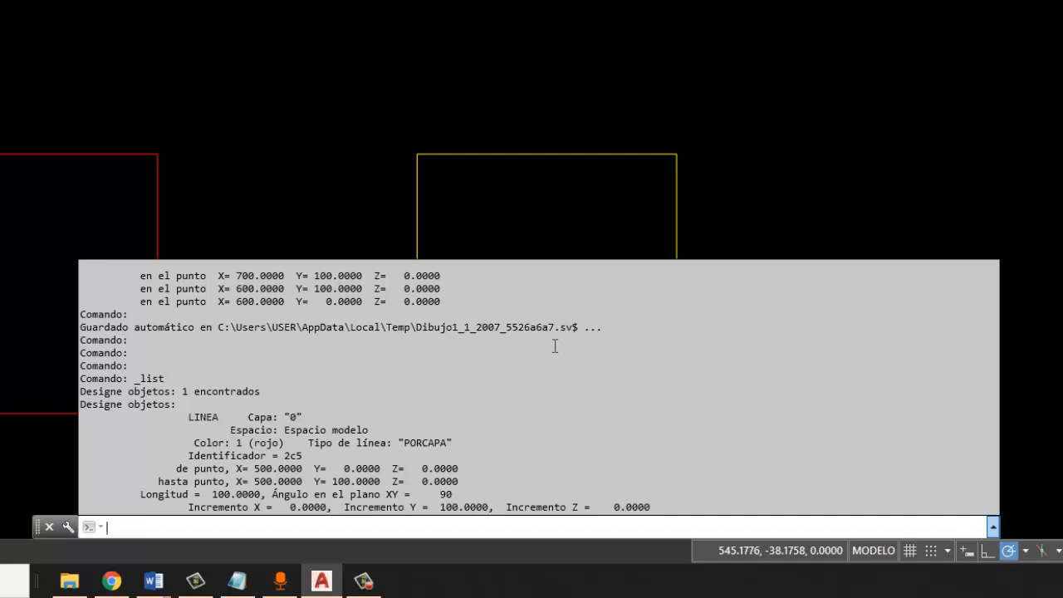
key(Escape)
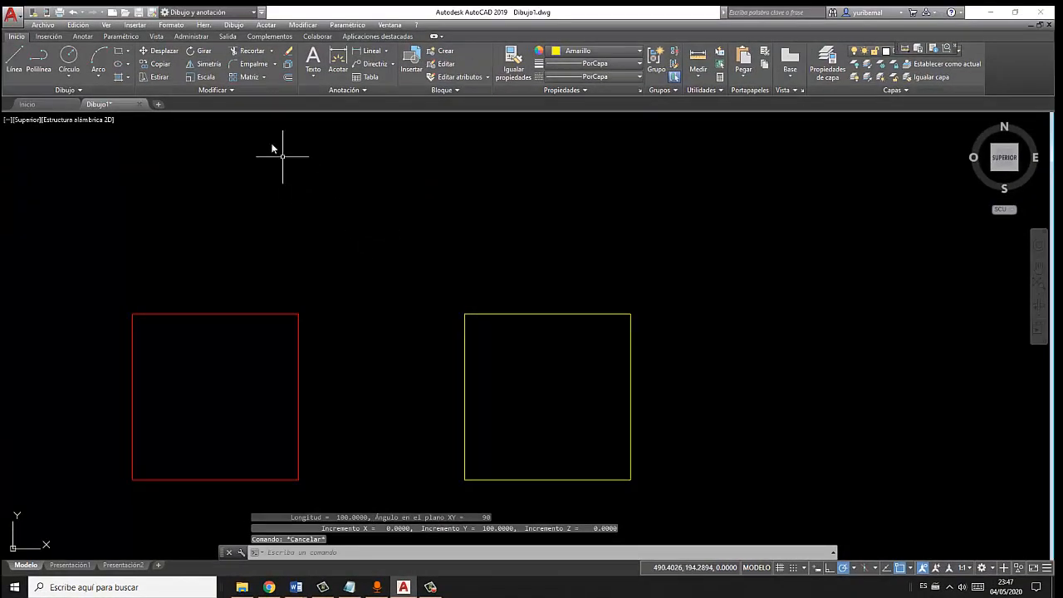
- Query the yellow polyline square with Lista and read its properties
click(203, 26)
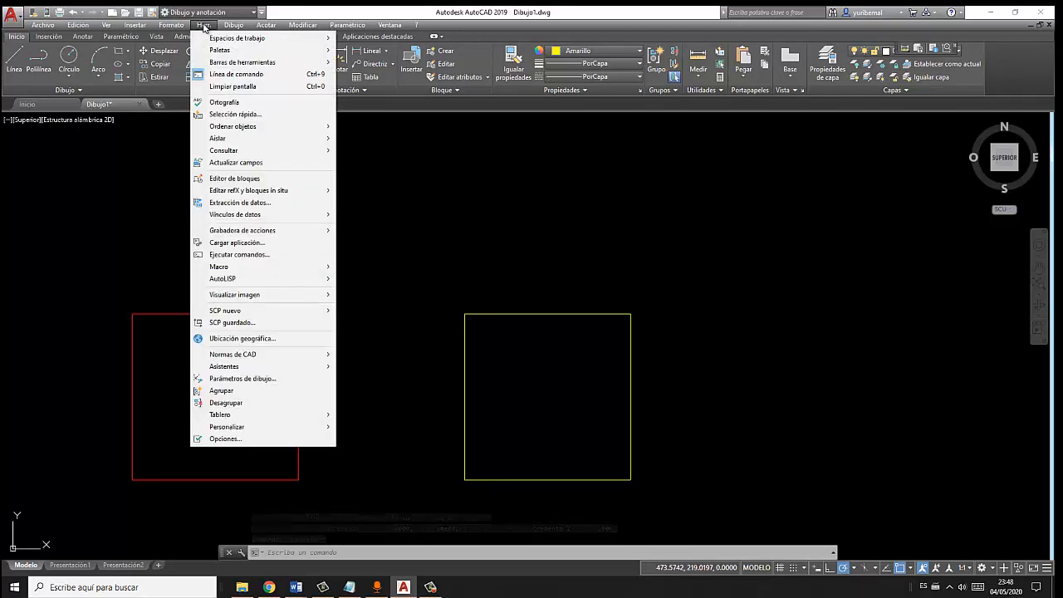
mouse_move(254, 152)
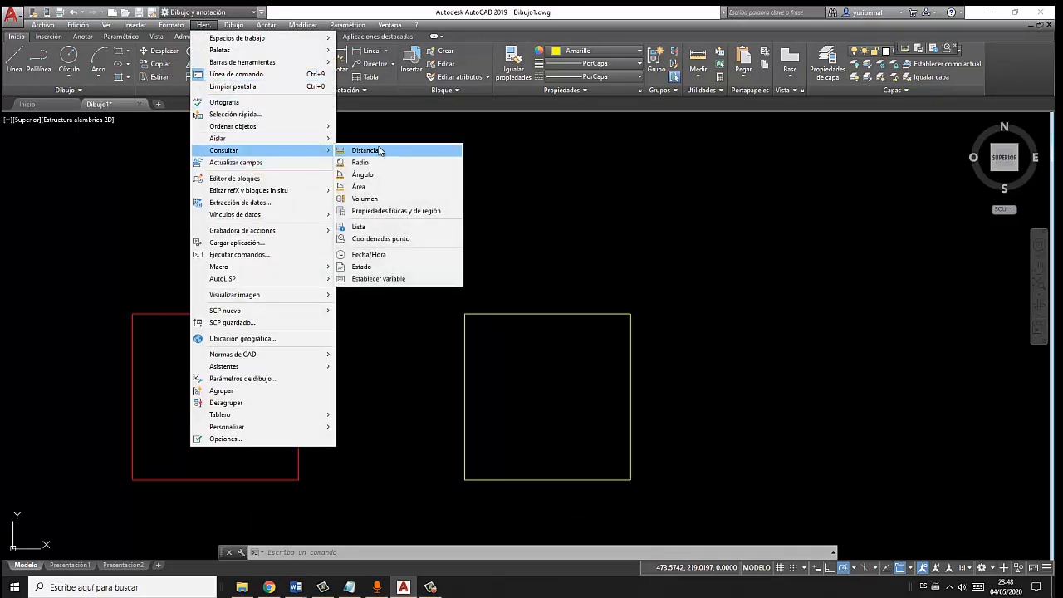
click(358, 228)
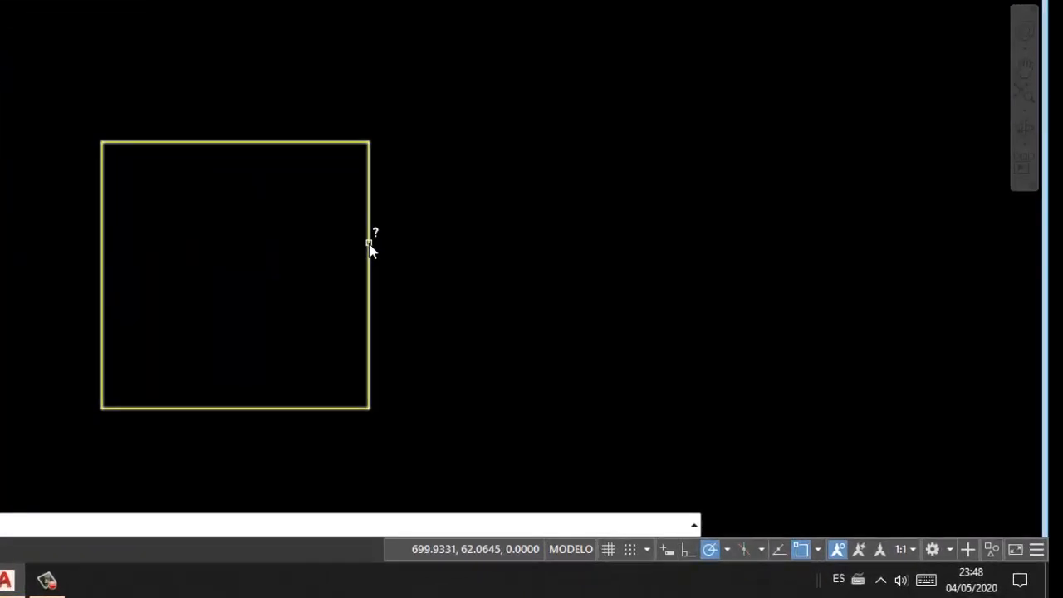
click(369, 243)
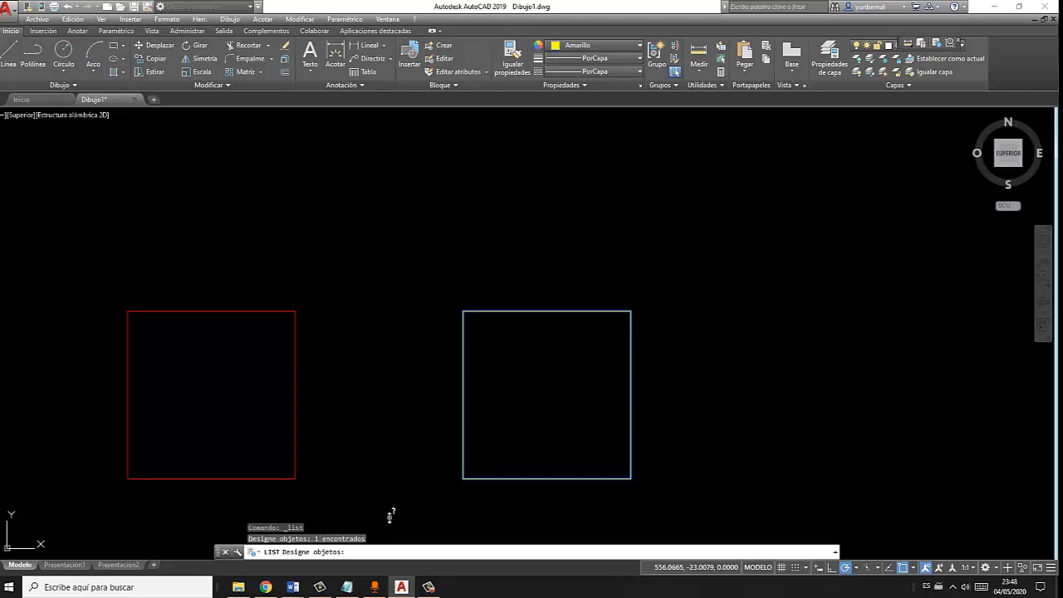
key(Return)
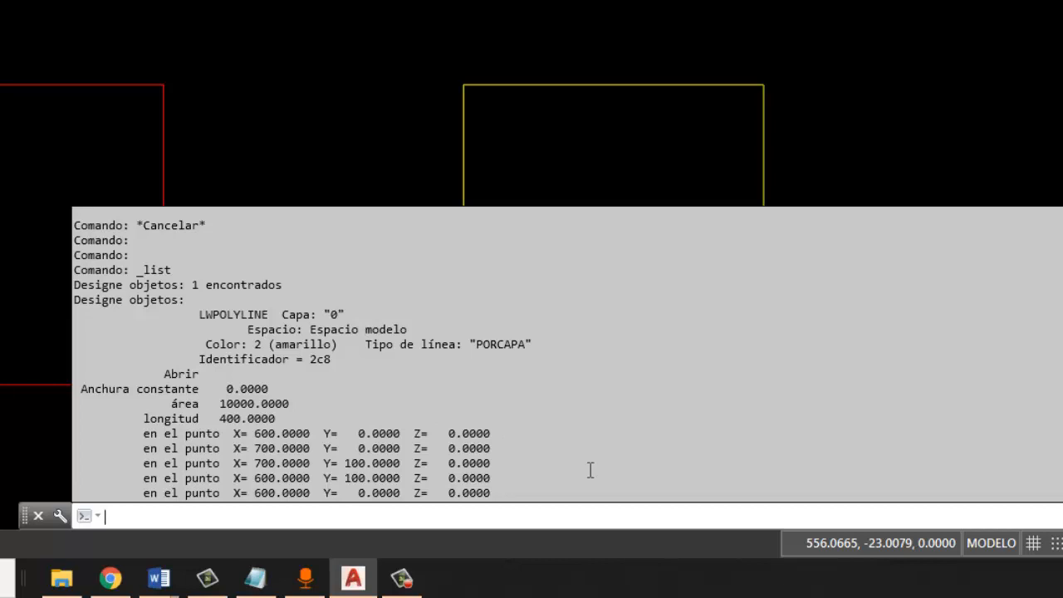
key(Escape)
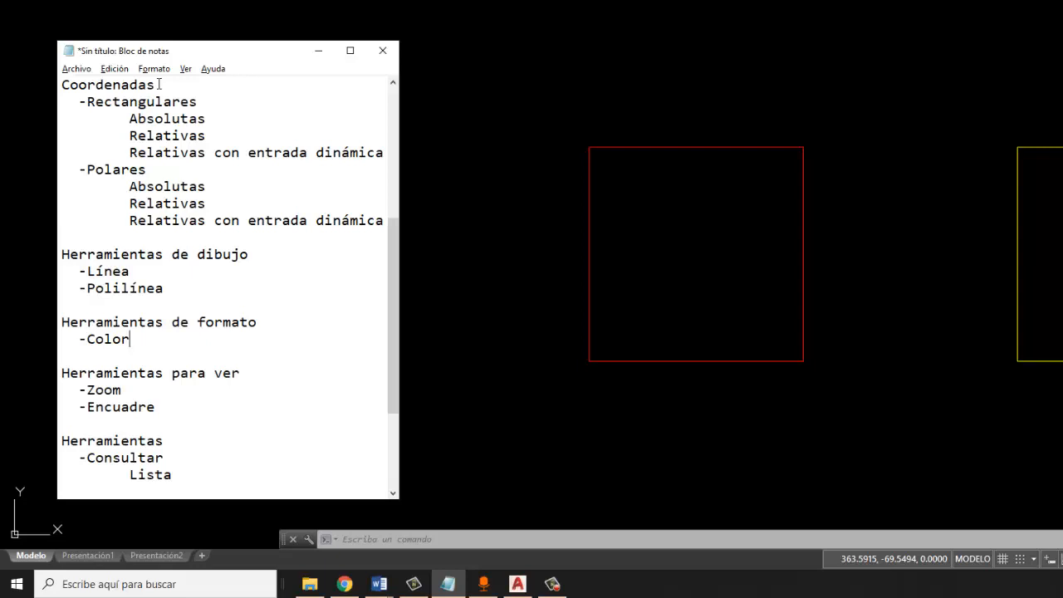
- Switch to the Notepad outline and review the rectangular and polar coordinate topics and the tools listed below them
click(214, 120)
click(208, 135)
click(213, 153)
click(167, 170)
click(218, 204)
scroll(216, 342, down, 1)
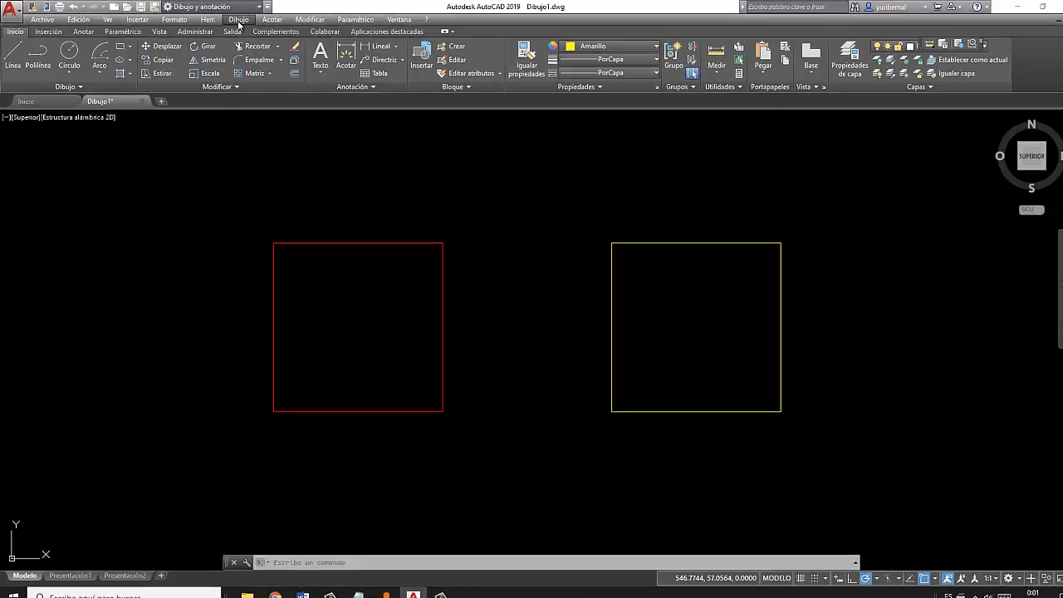
- Draw a Centro, Inicio, Fin arc in the red square, centred on its lower-left corner, from the lower-right to the upper-left corner
click(239, 21)
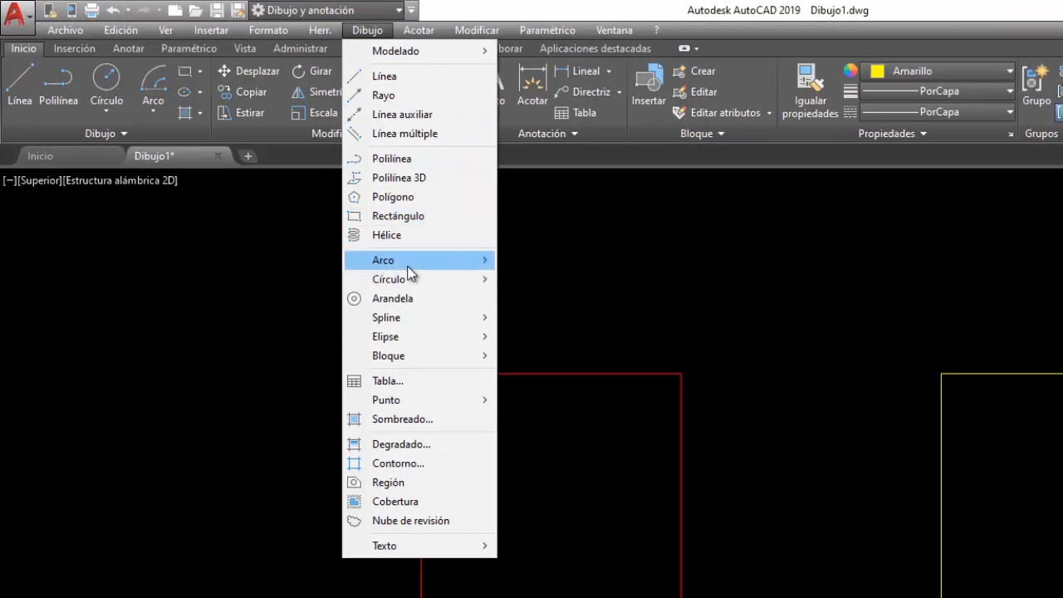
mouse_move(266, 175)
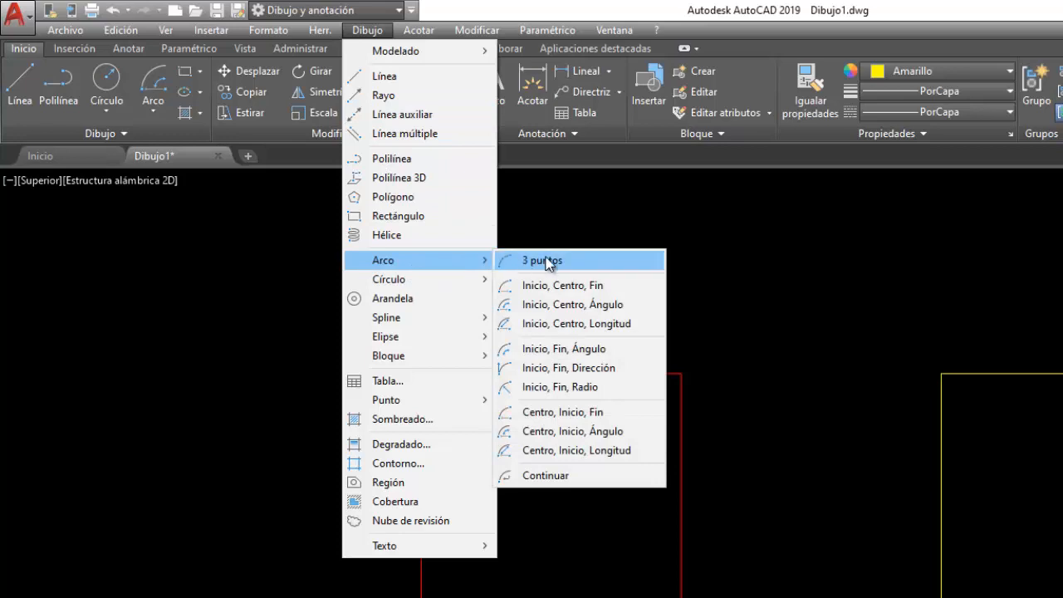
click(570, 413)
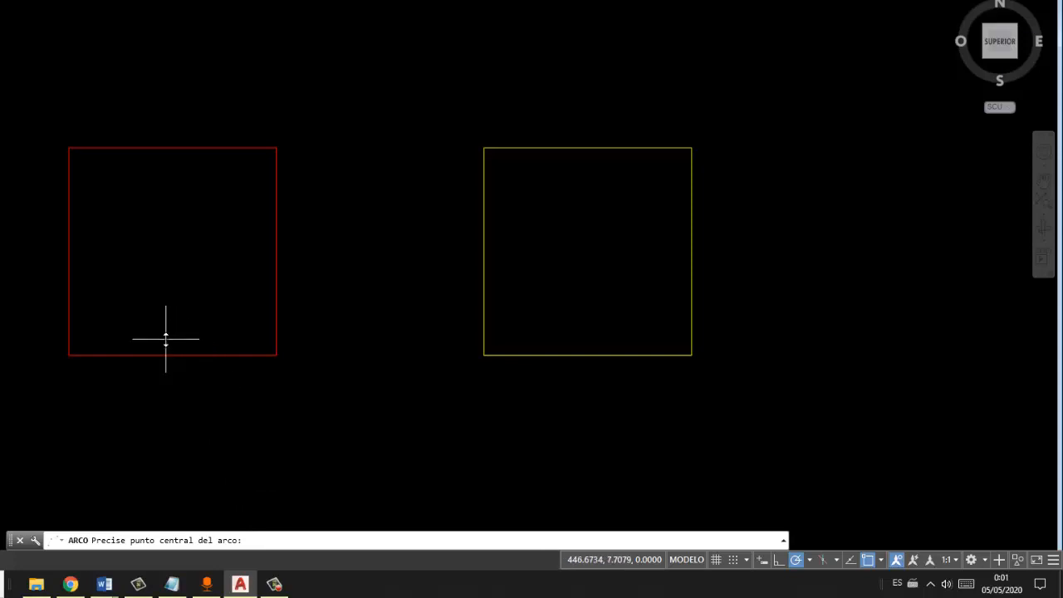
click(68, 355)
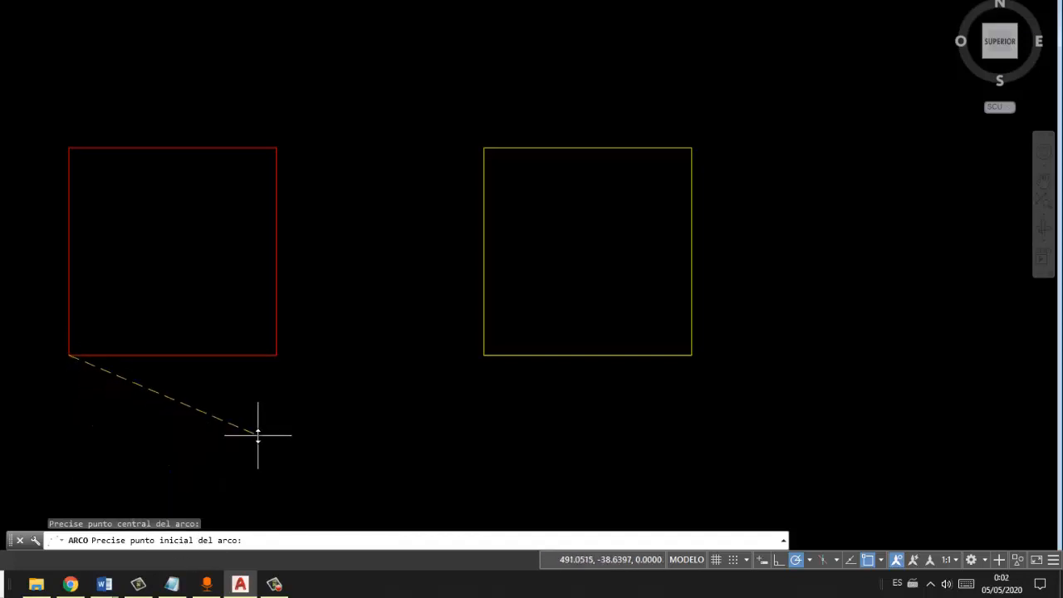
click(276, 355)
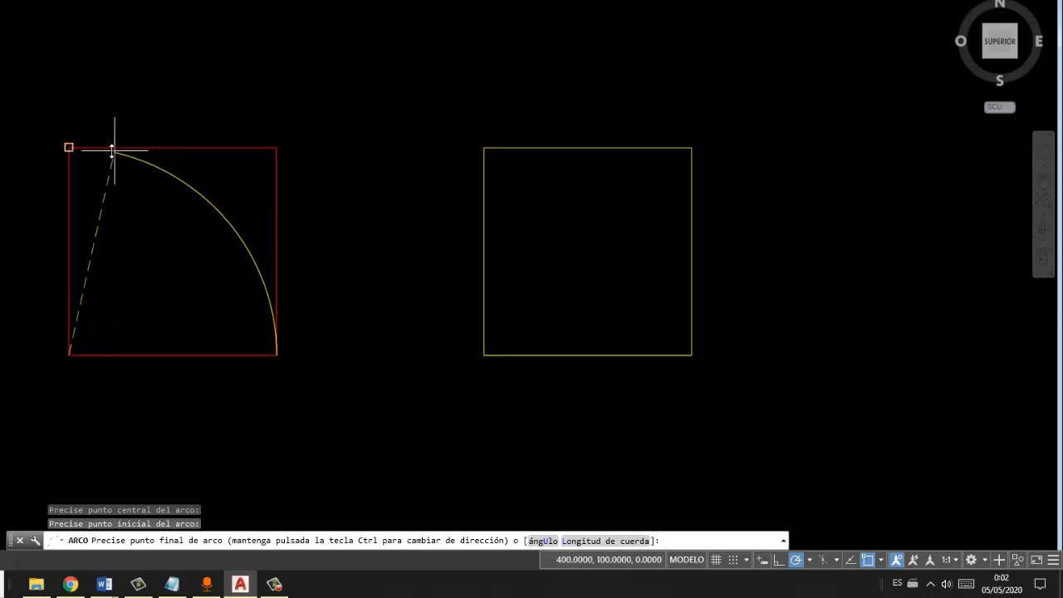
click(69, 147)
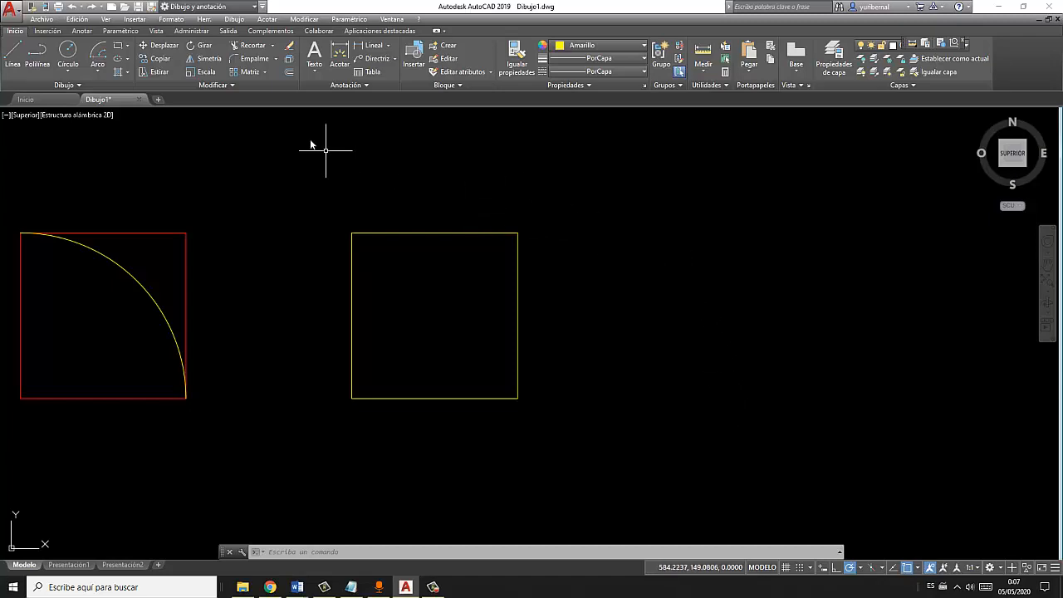
- Draw a Centro, Inicio, Ángulo arc with its centre at 800,0, its start at 900,0 and an included angle of 90
click(234, 19)
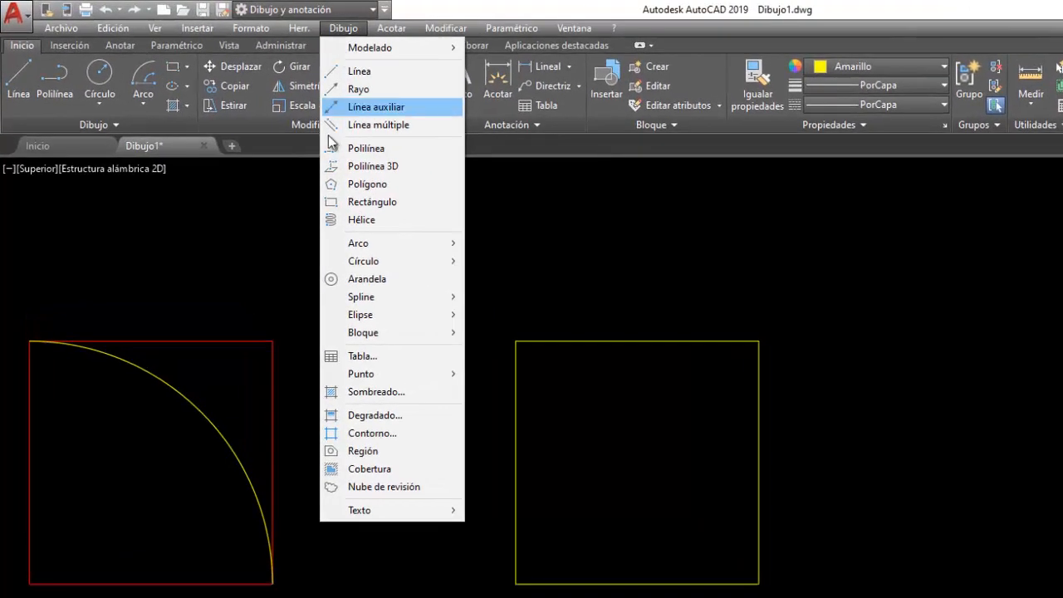
mouse_move(374, 244)
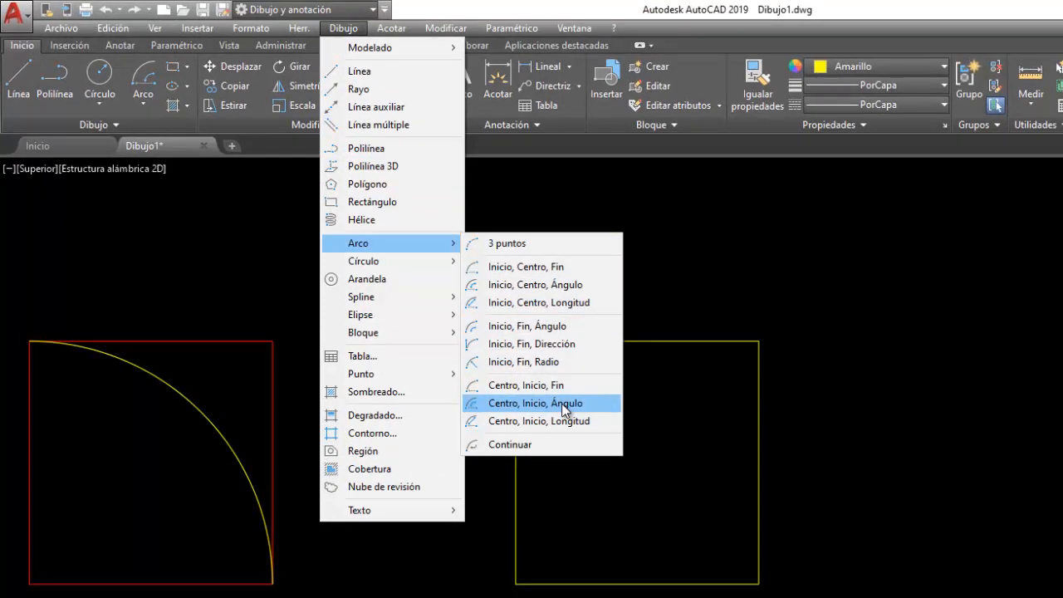
click(565, 403)
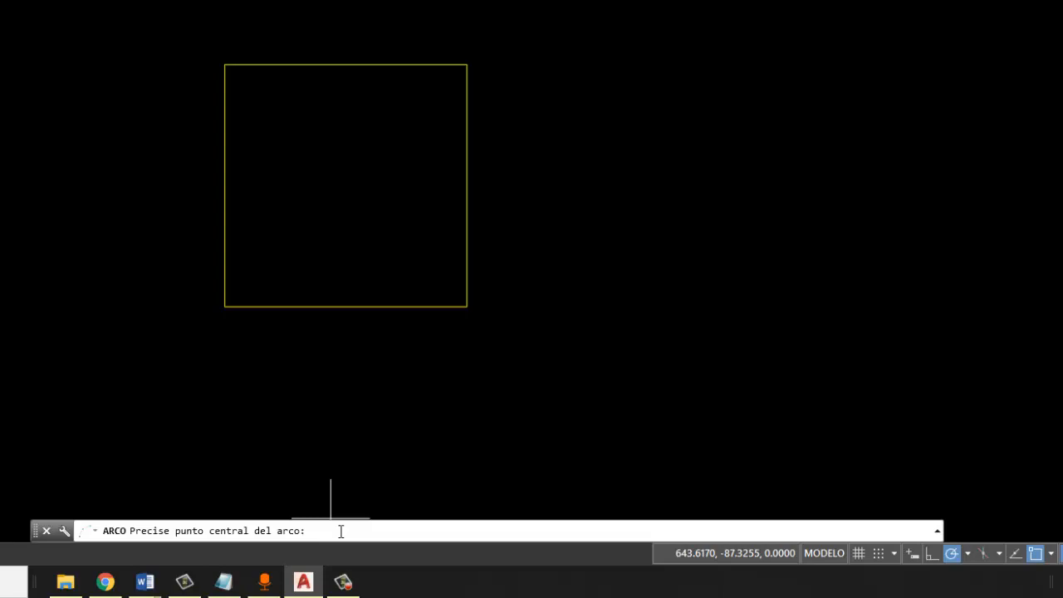
text(800,0)
key(Return)
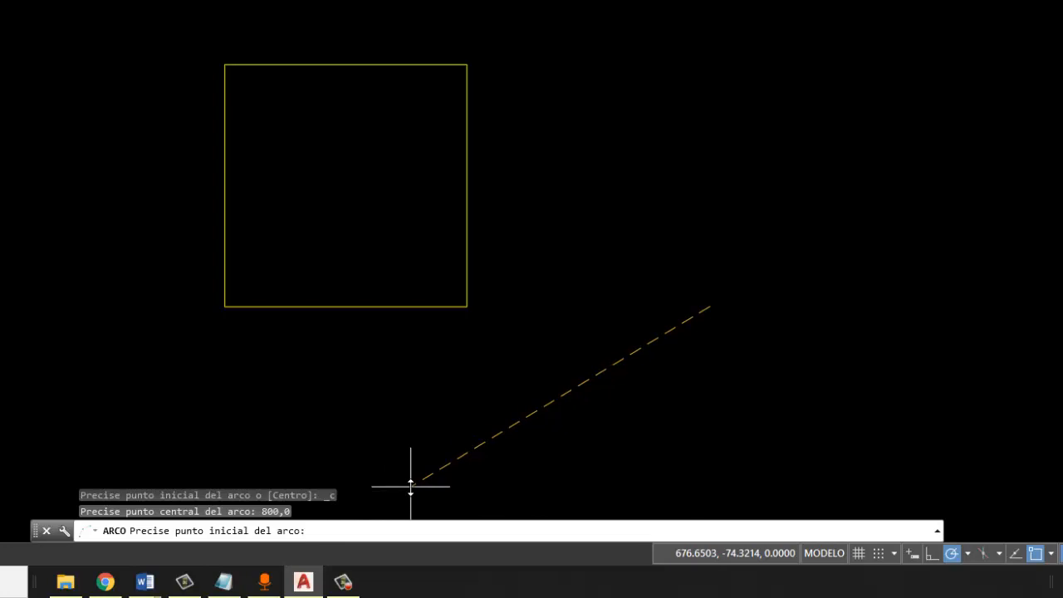
text(900,0)
key(Return)
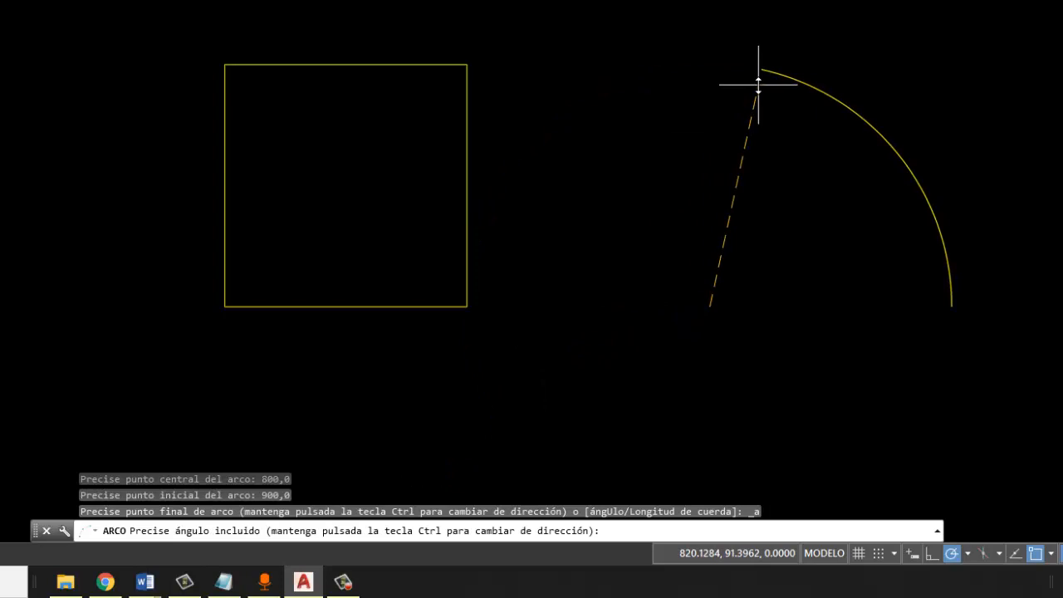
text(90)
key(Return)
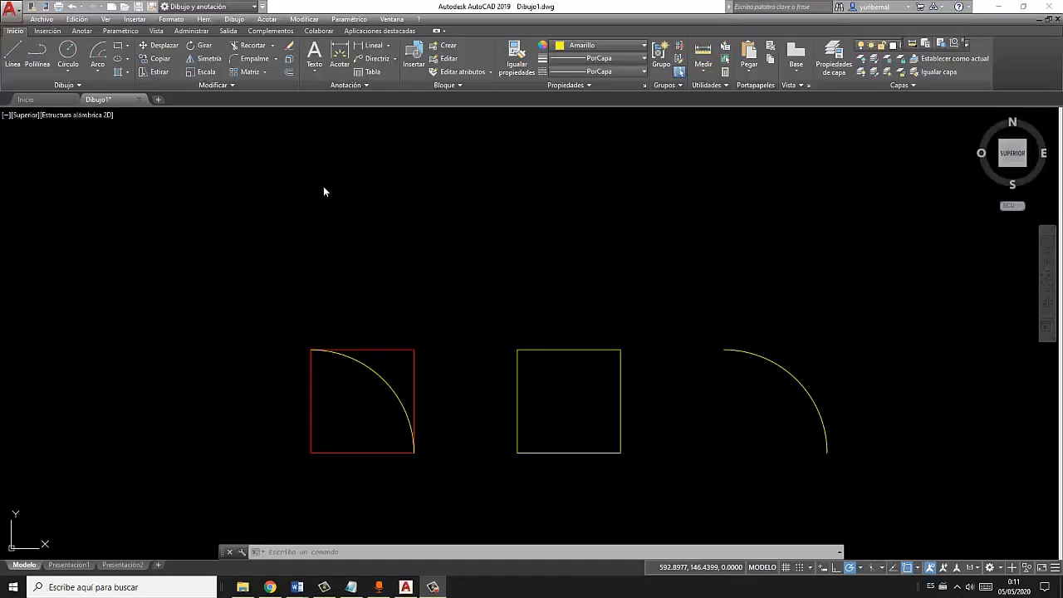
- Draw a Centro, Radio circle centred at 500,200 with a radius of 200
click(235, 20)
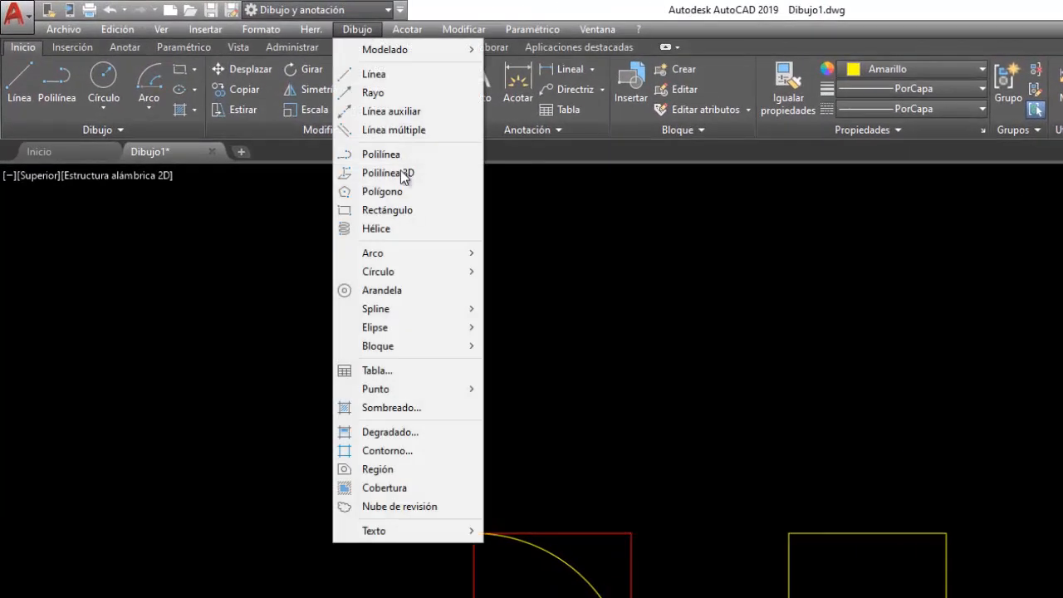
mouse_move(439, 277)
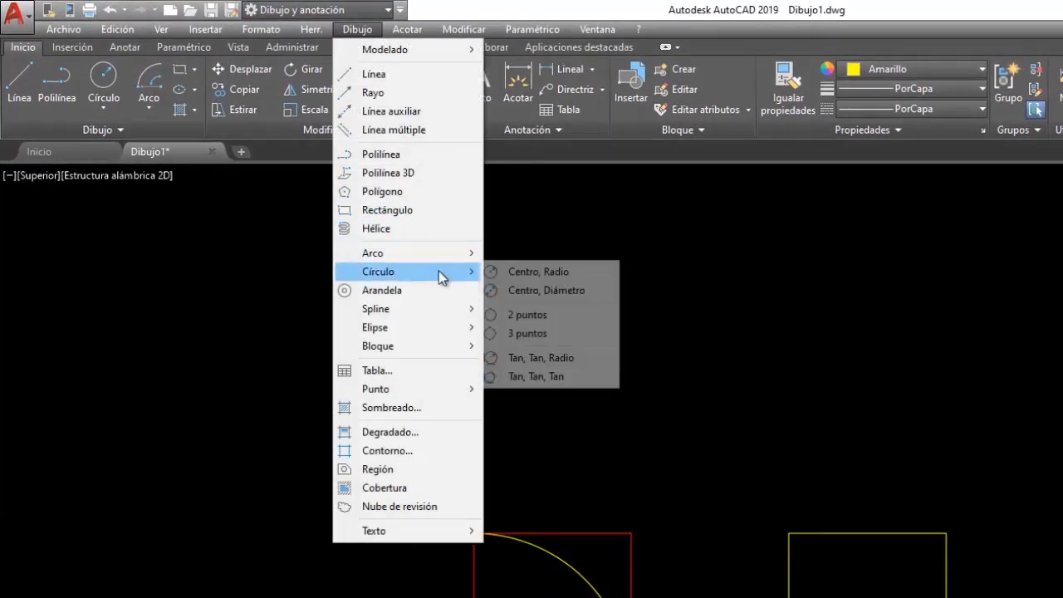
click(573, 272)
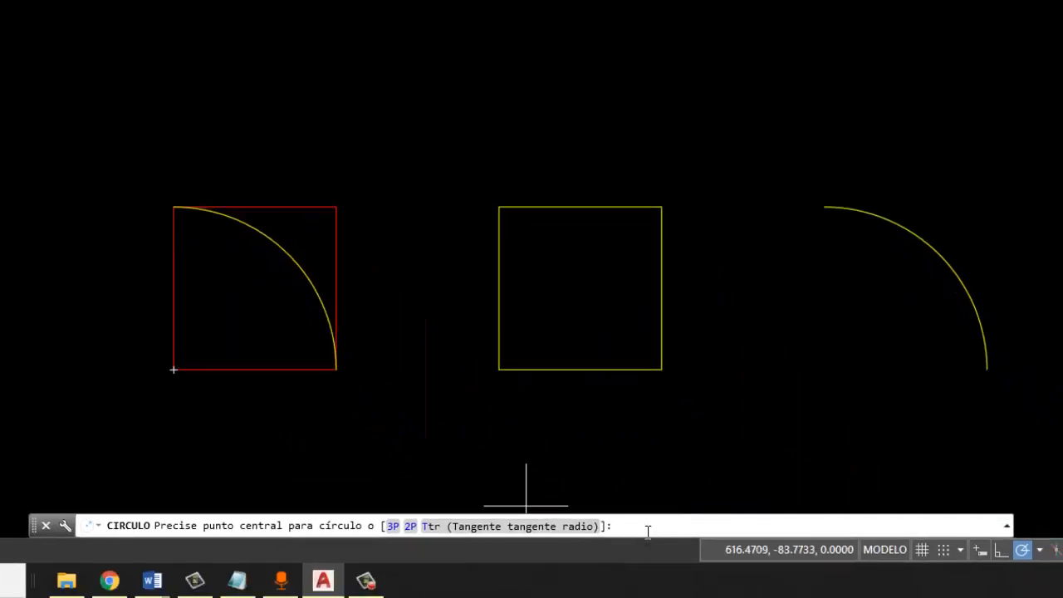
text(5)
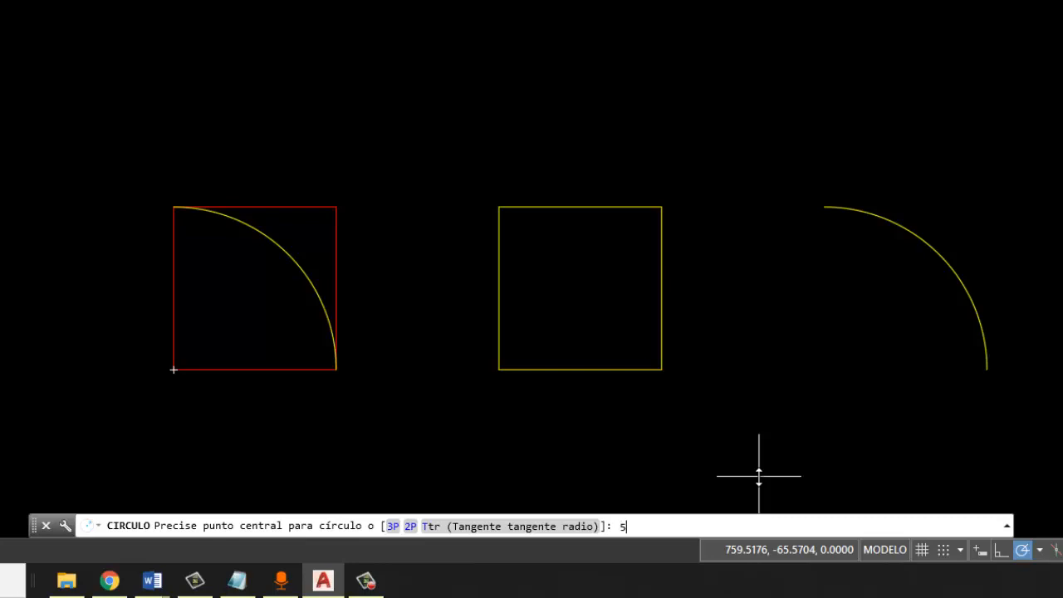
text(00,200)
key(Return)
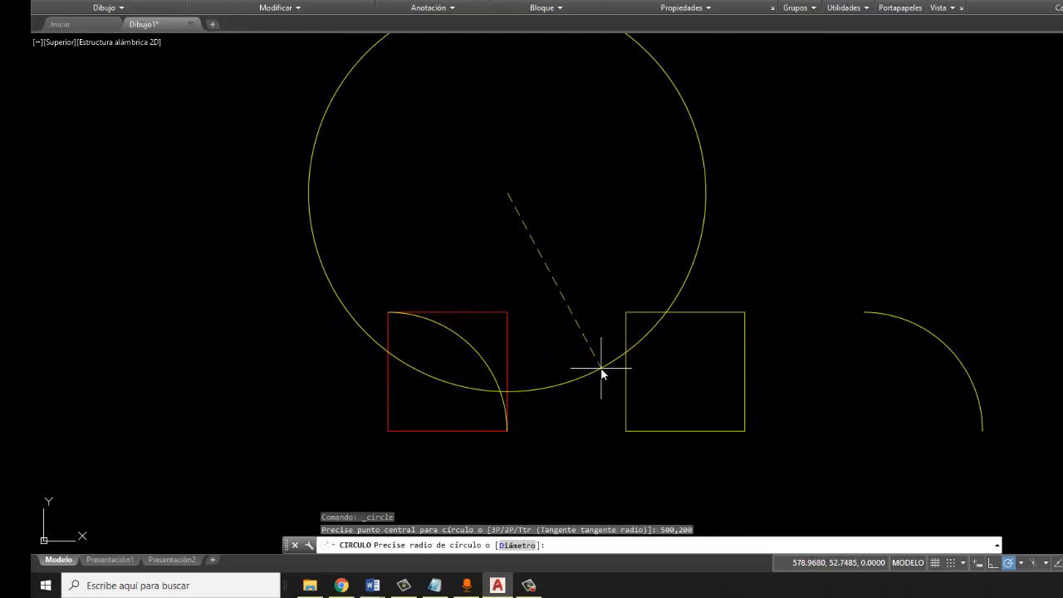
text(200)
key(Return)
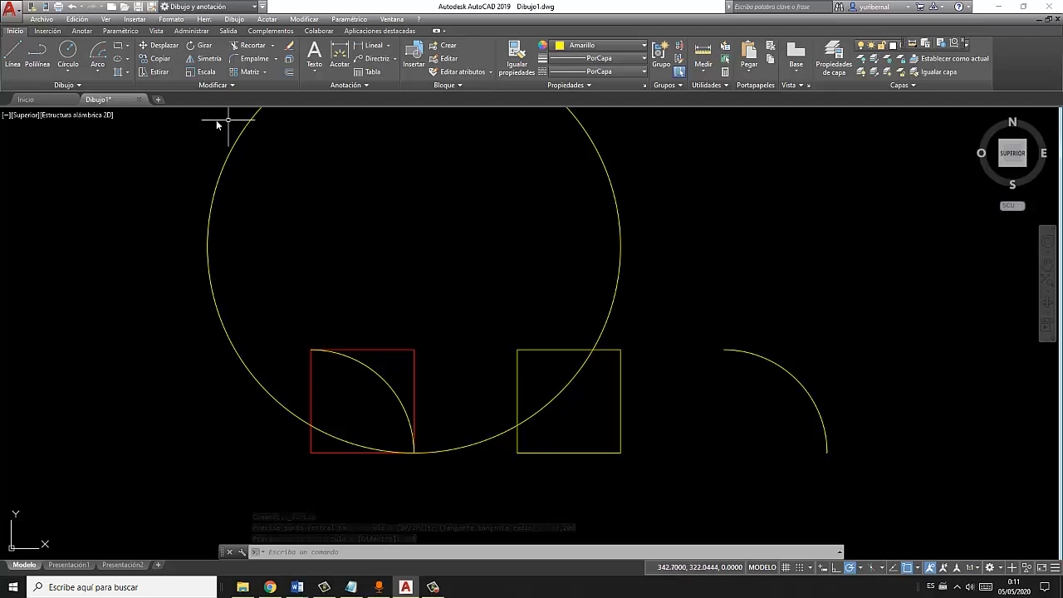
- Set the current drawing colour to cyan (index colour 4)
click(171, 19)
click(191, 69)
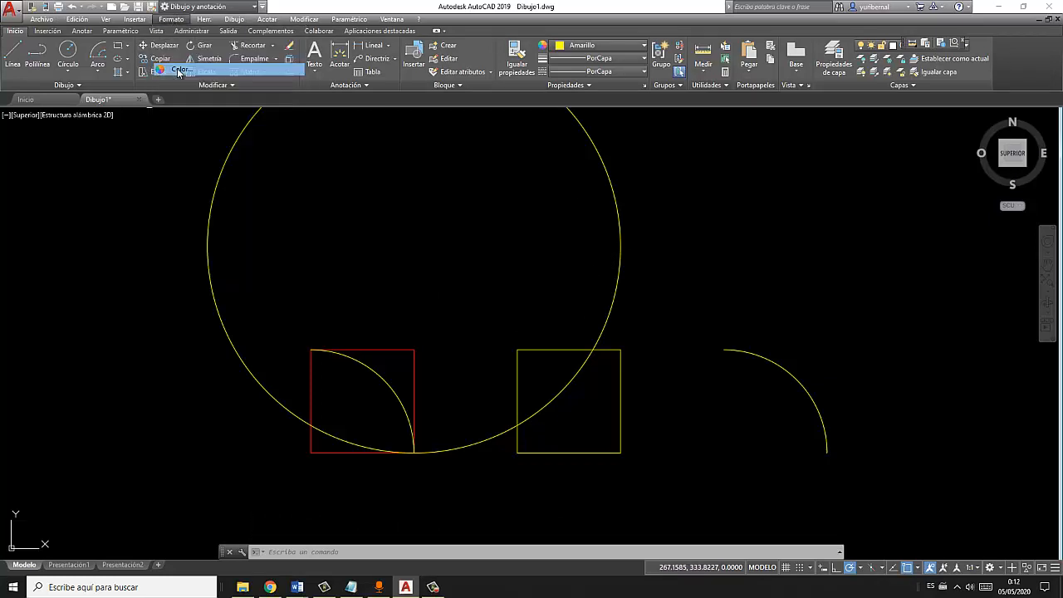
click(475, 317)
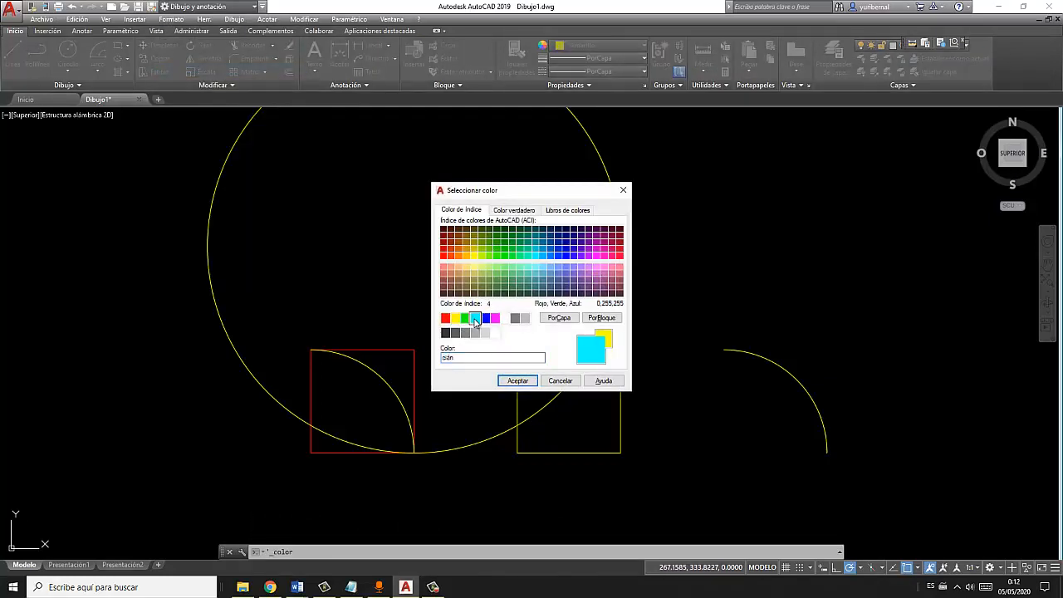
click(518, 381)
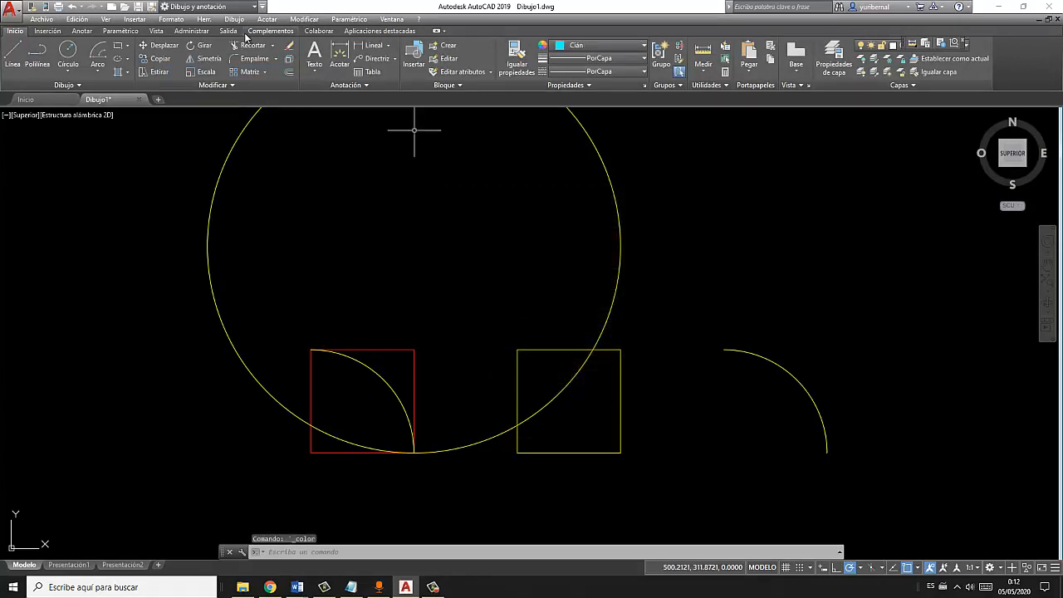
- Draw a Centro, Diámetro circle centred at 500,200 with a diameter of 200
click(236, 20)
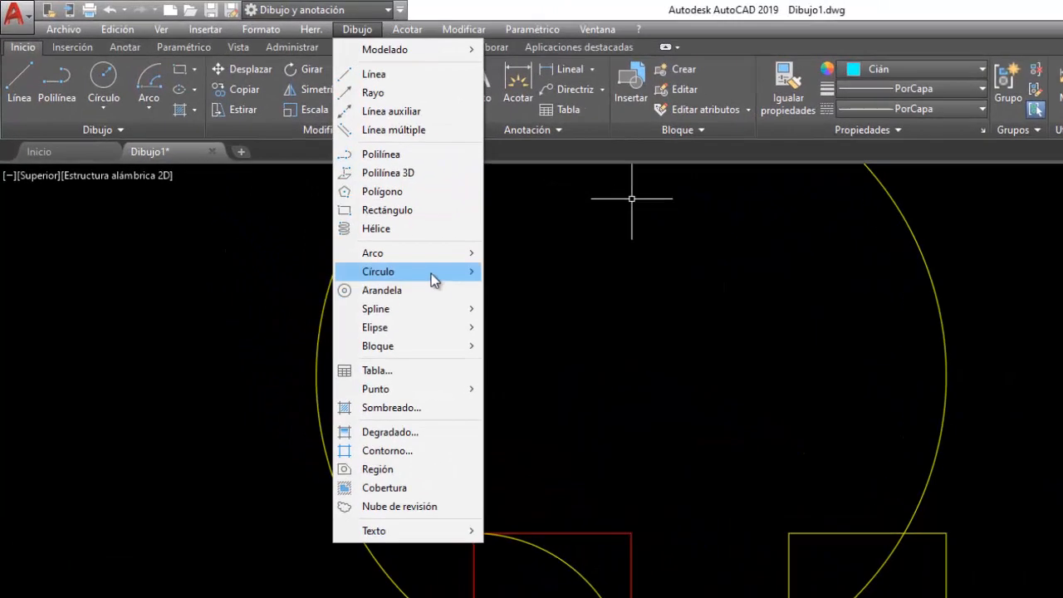
mouse_move(332, 210)
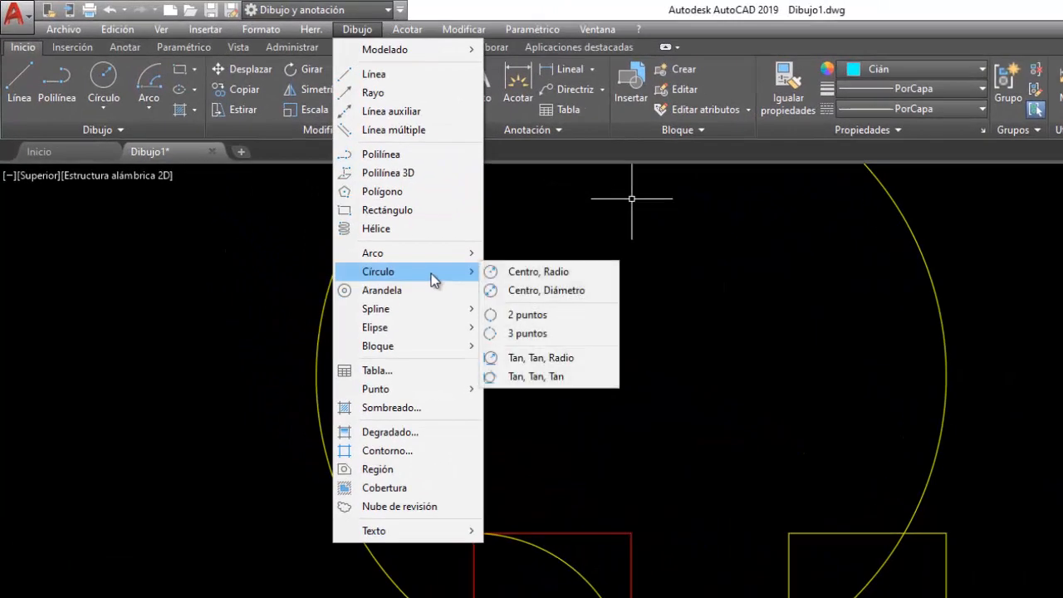
click(558, 289)
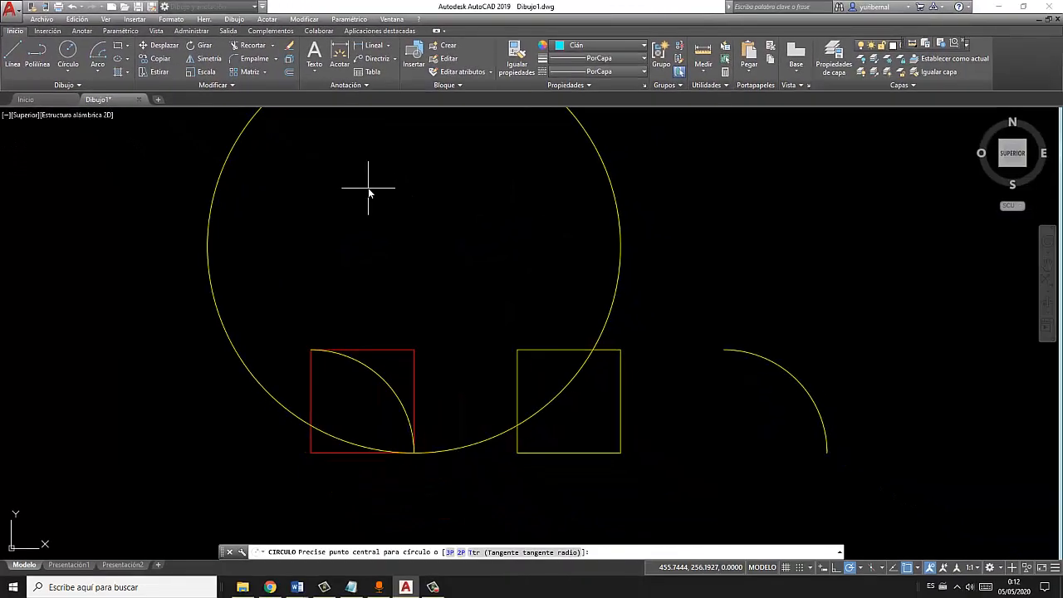
text(500,200)
key(Return)
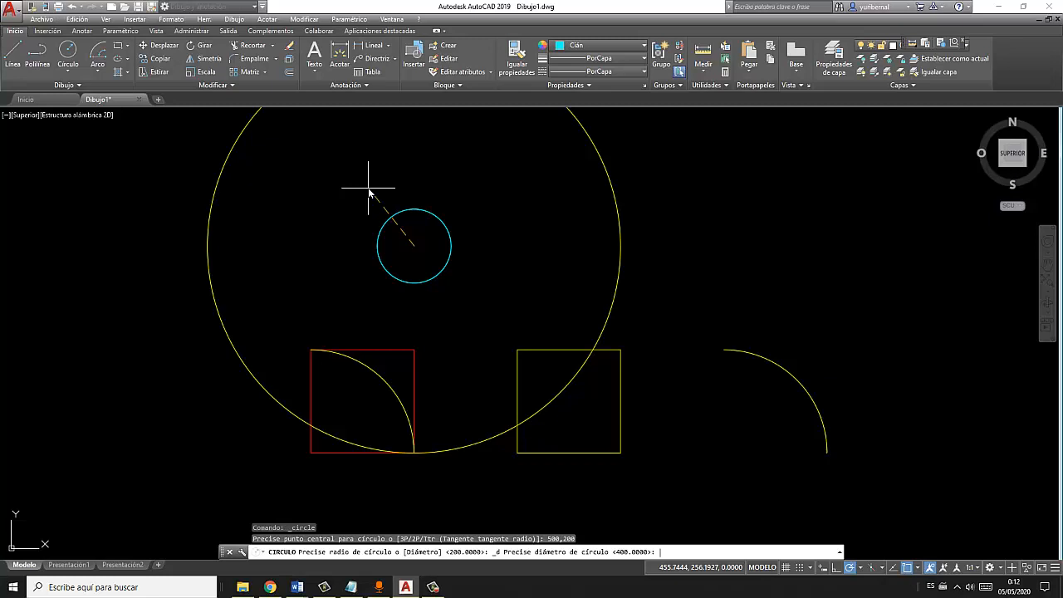
text(200)
key(Return)
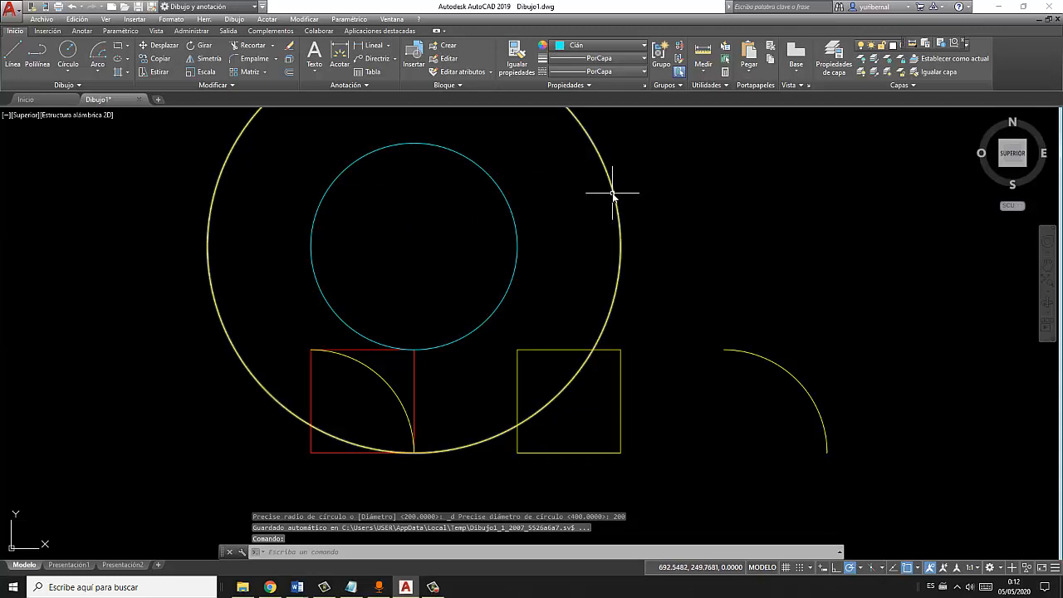
mouse_move(613, 194)
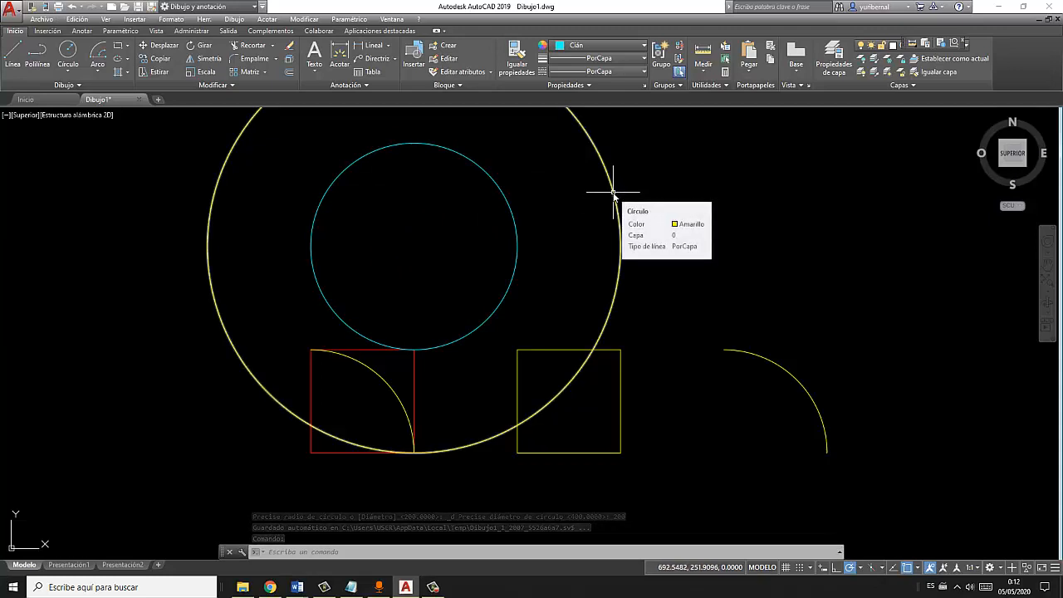
mouse_move(510, 208)
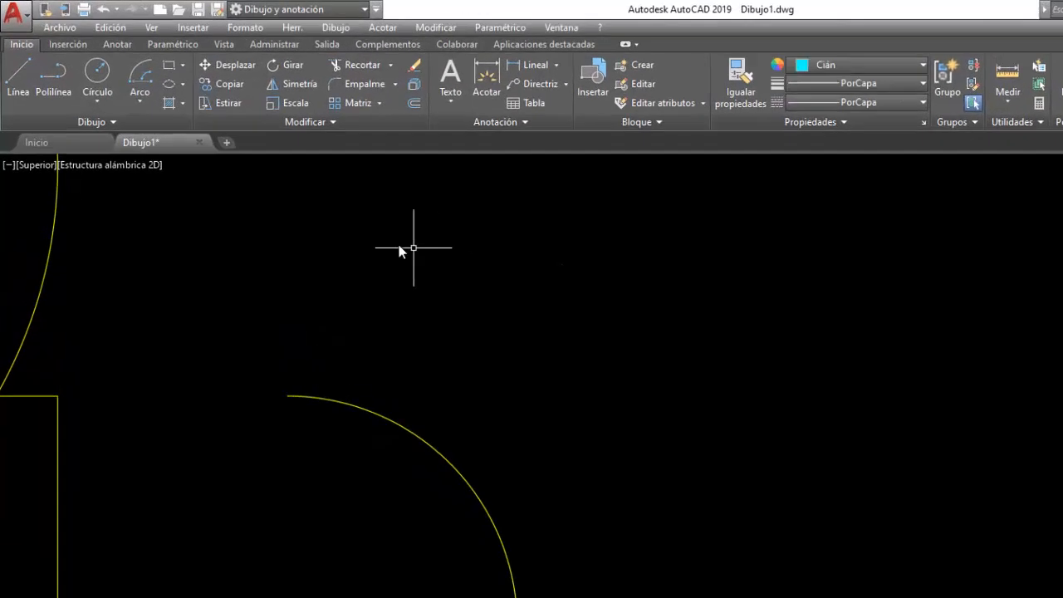
- Draw a Centro ellipse centred at 1000,100 with an axis endpoint at 1100,100 and an other-axis distance of 50
click(397, 32)
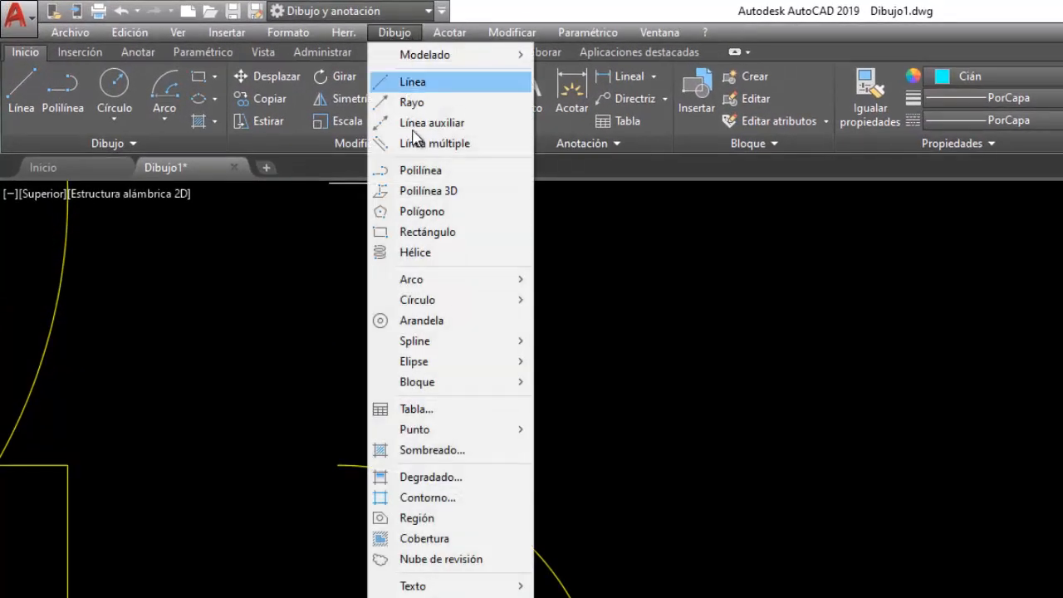
mouse_move(510, 372)
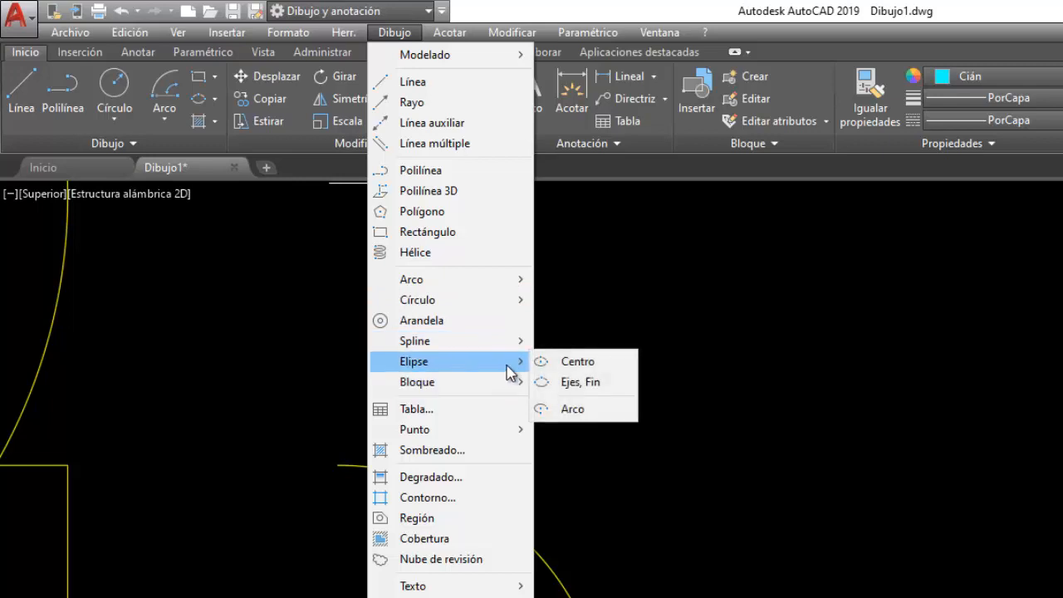
click(581, 362)
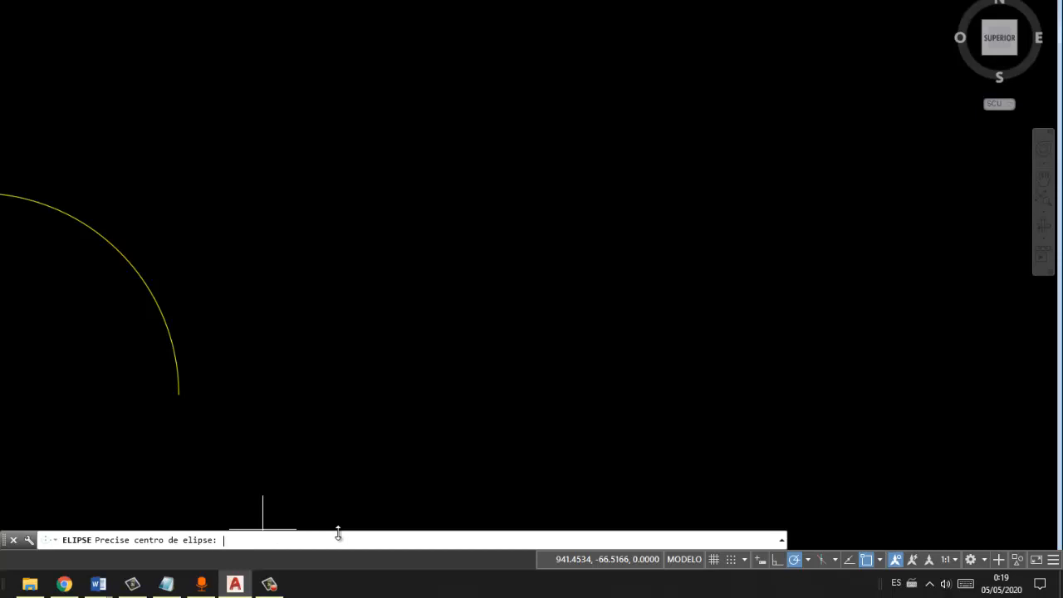
text(000,100)
key(Return)
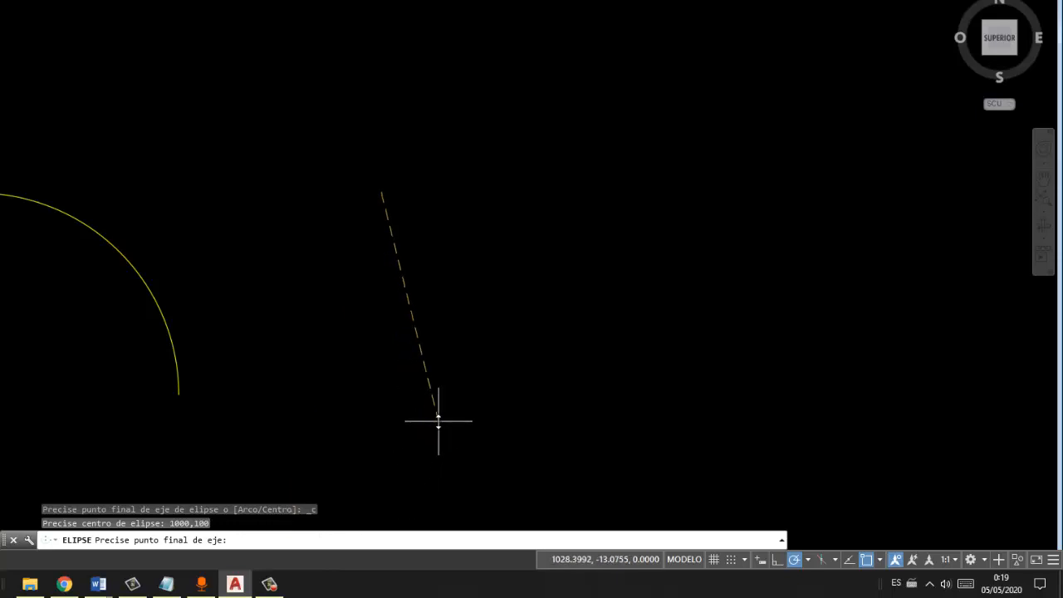
text(1100,100)
key(Return)
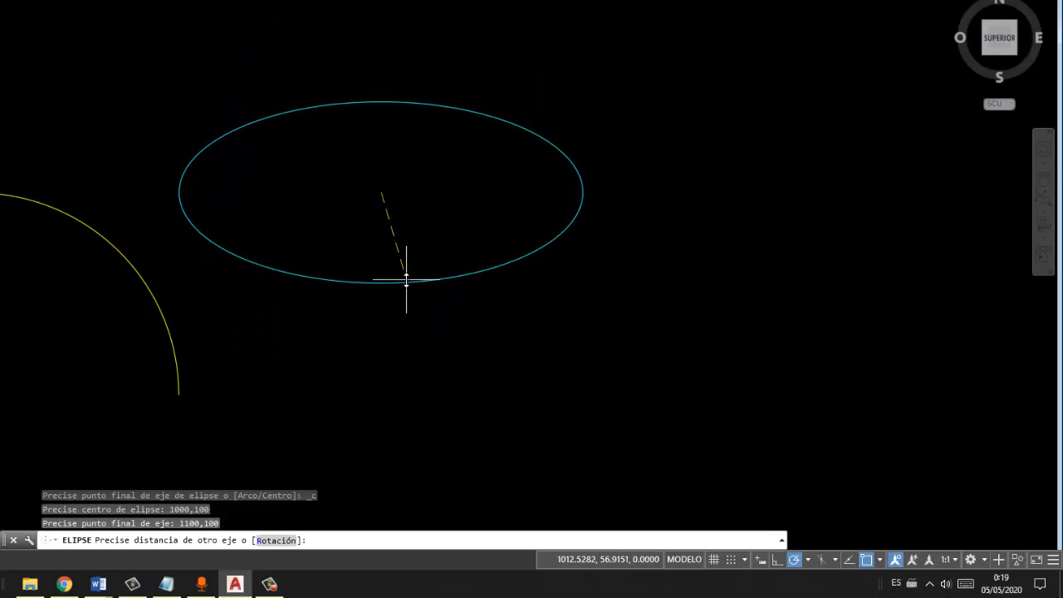
text(50)
key(Return)
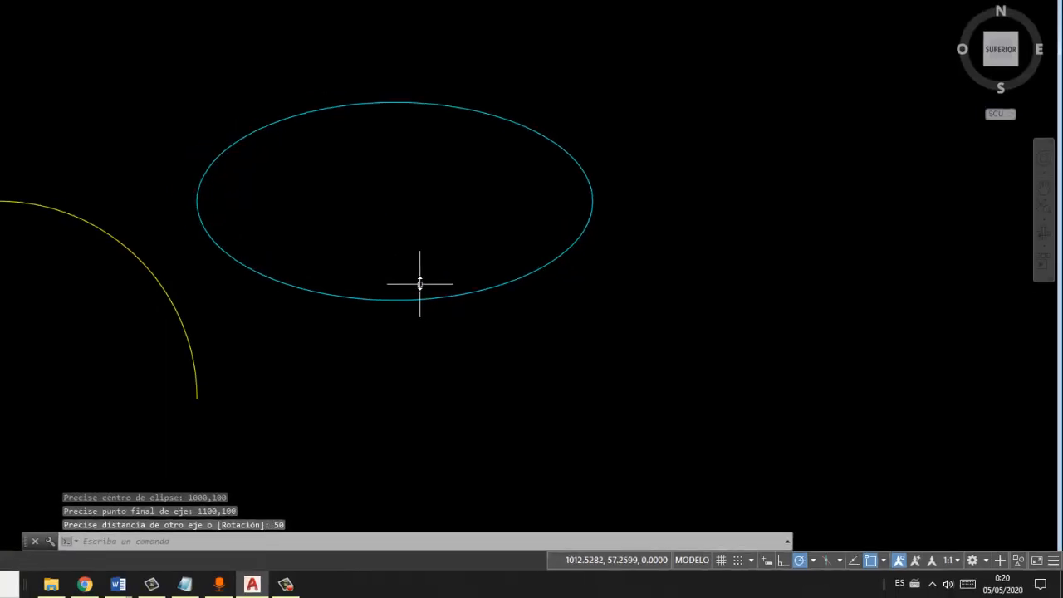
- Set the current drawing colour to yellow (amarillo)
click(171, 20)
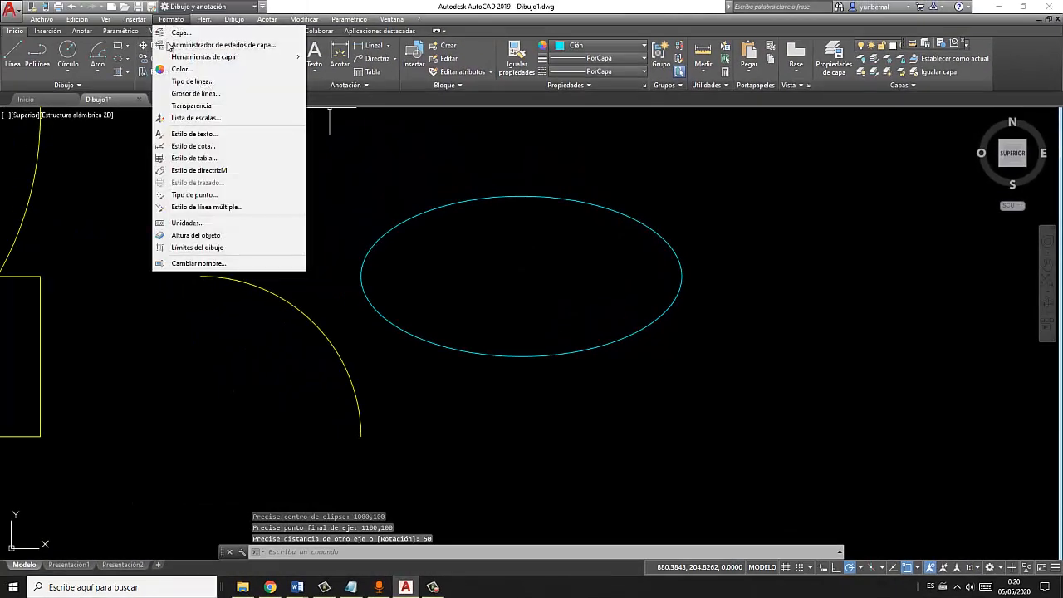
click(181, 69)
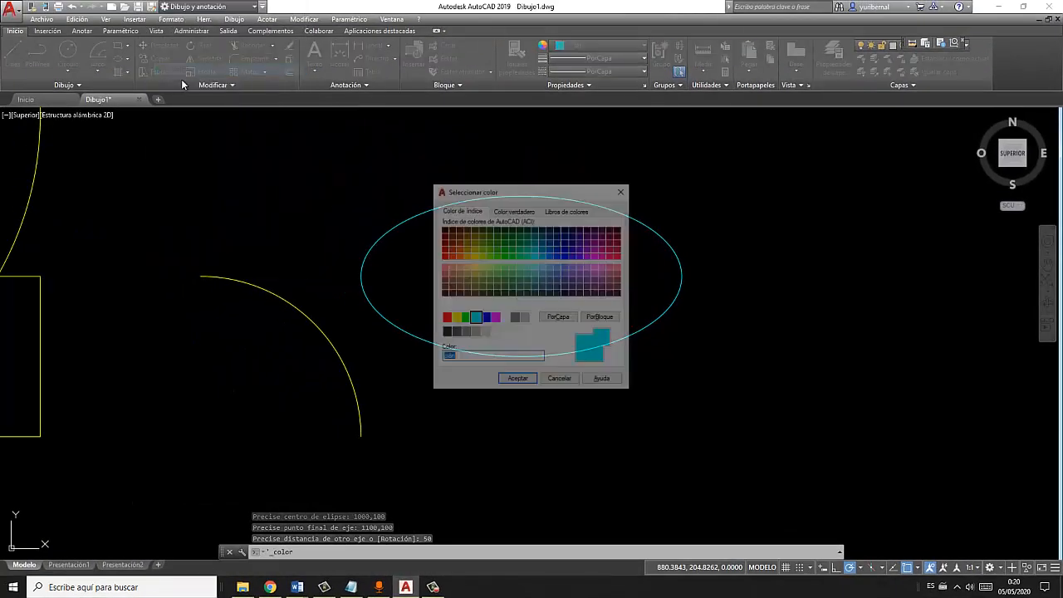
click(455, 318)
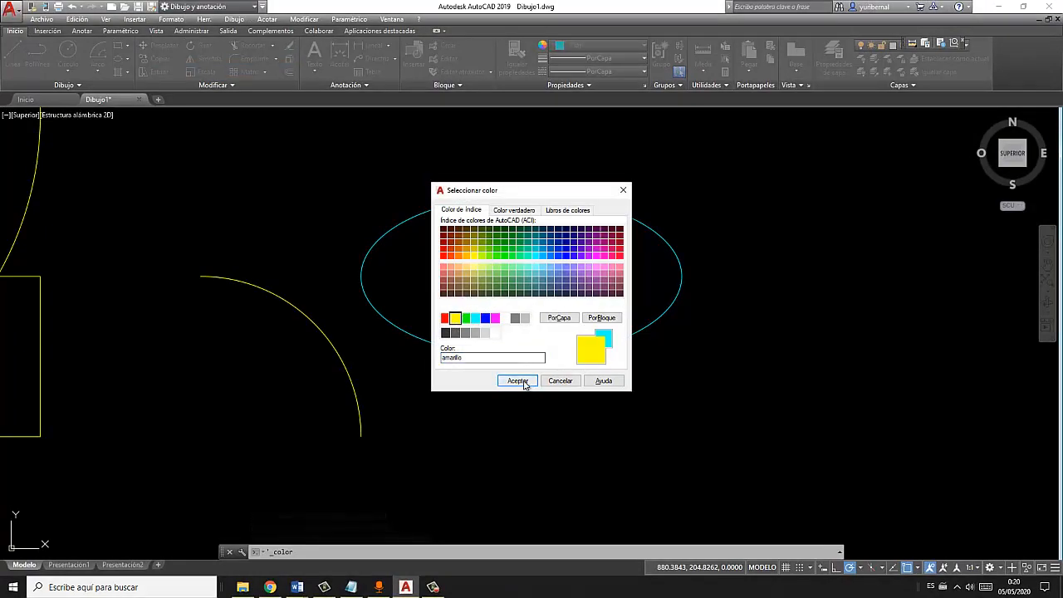
click(517, 380)
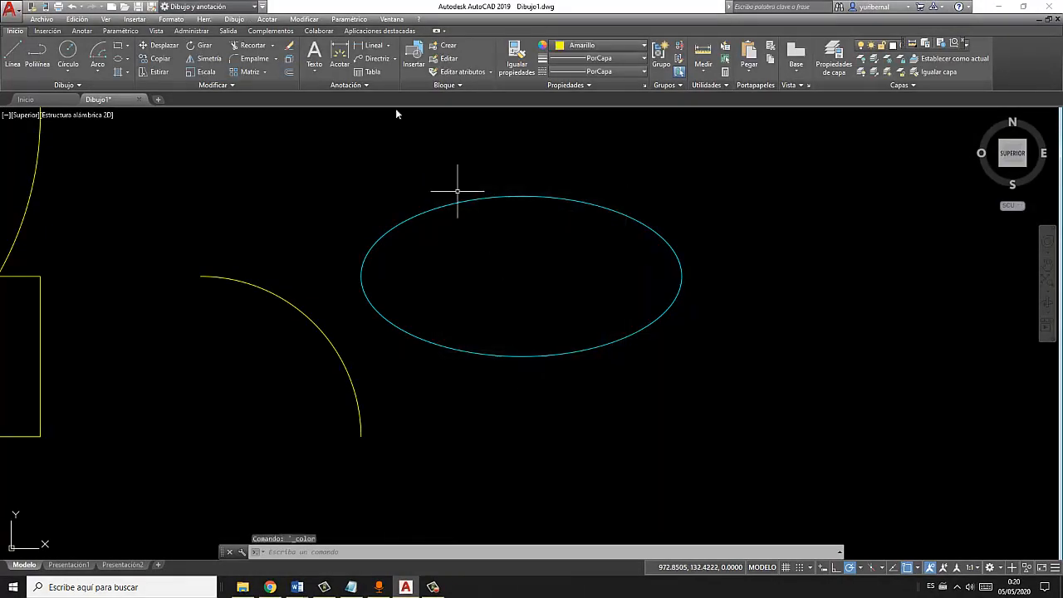
- Draw an Ejes, Fin ellipse with axis endpoints at 1000,100 and 1100,100 and an other-axis distance of 25
click(234, 19)
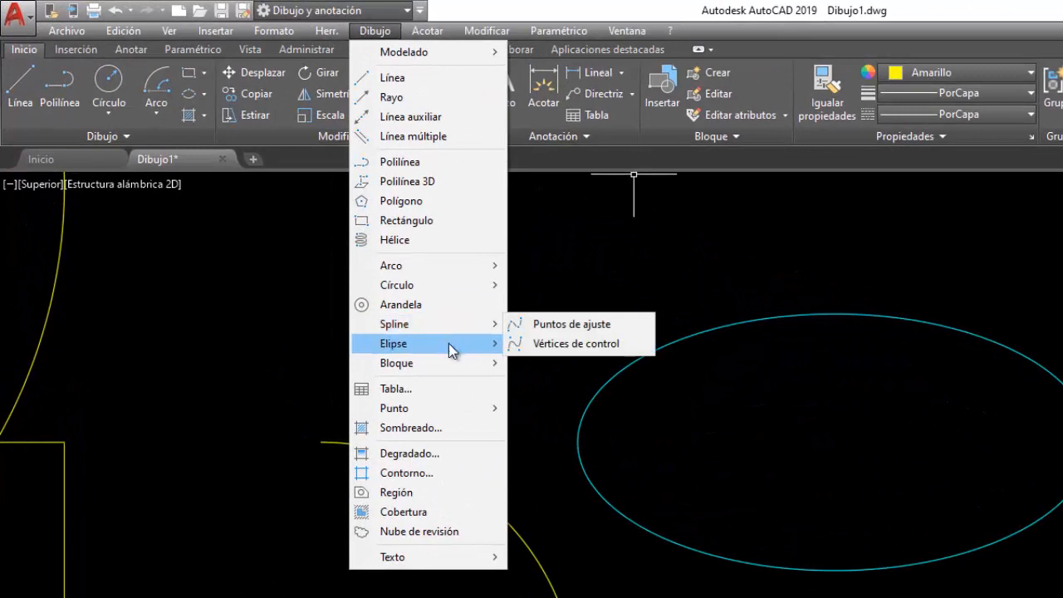
mouse_move(396, 305)
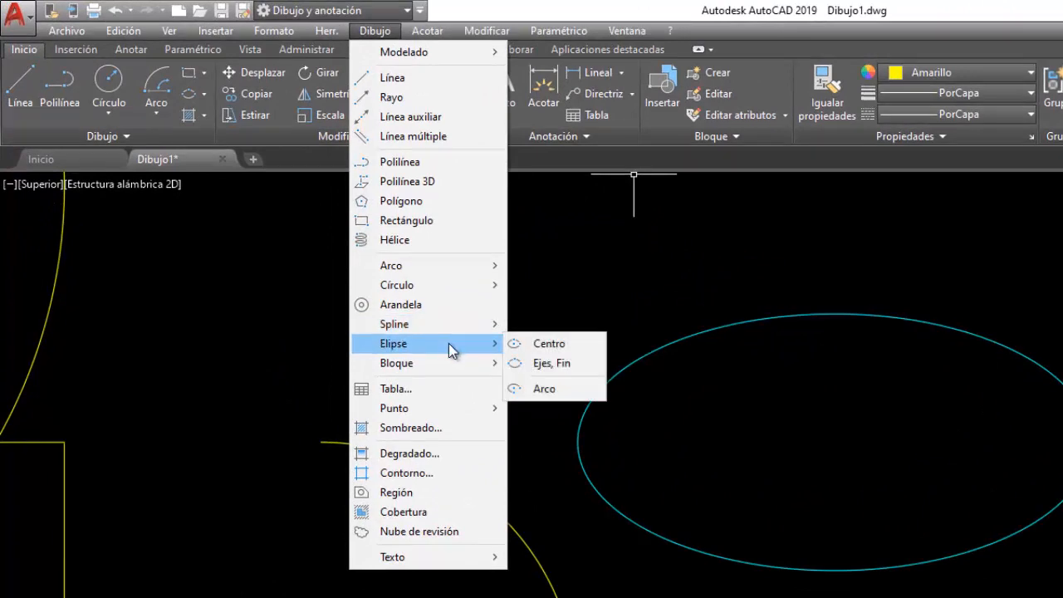
click(556, 365)
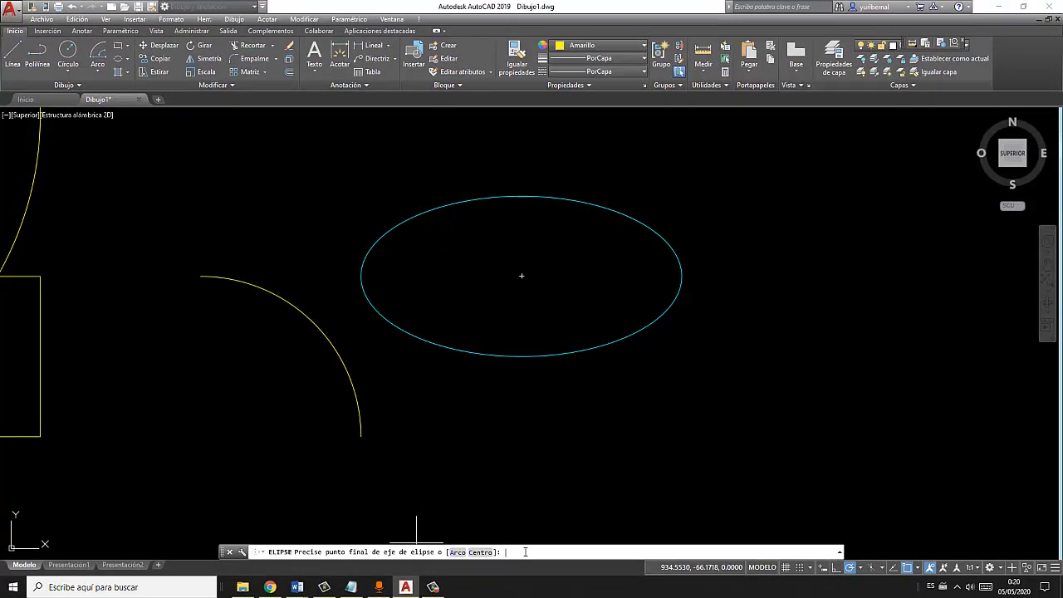
text(1000,100)
key(Return)
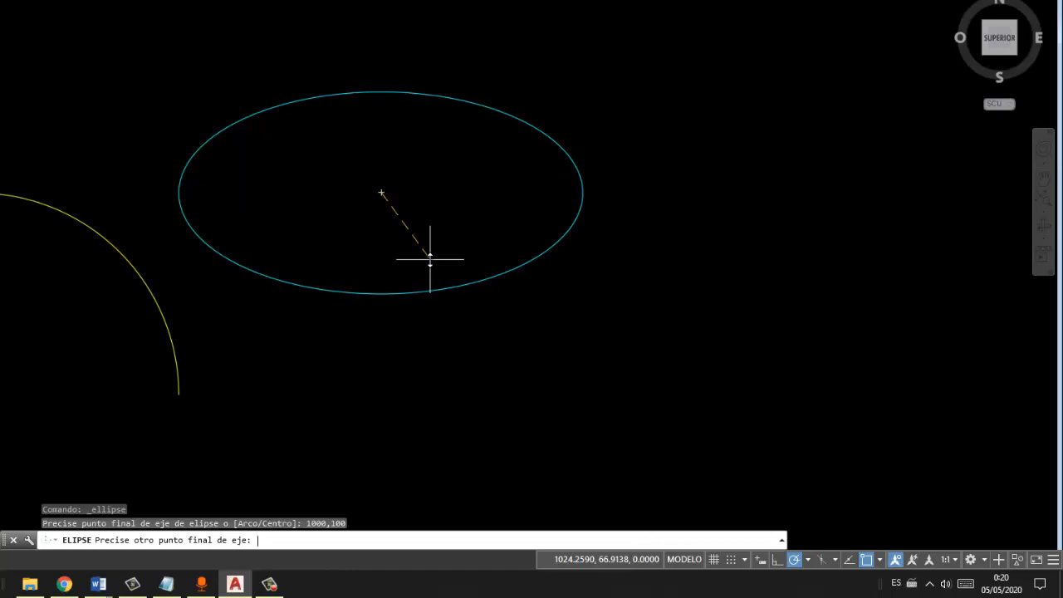
text(1100,100)
key(Return)
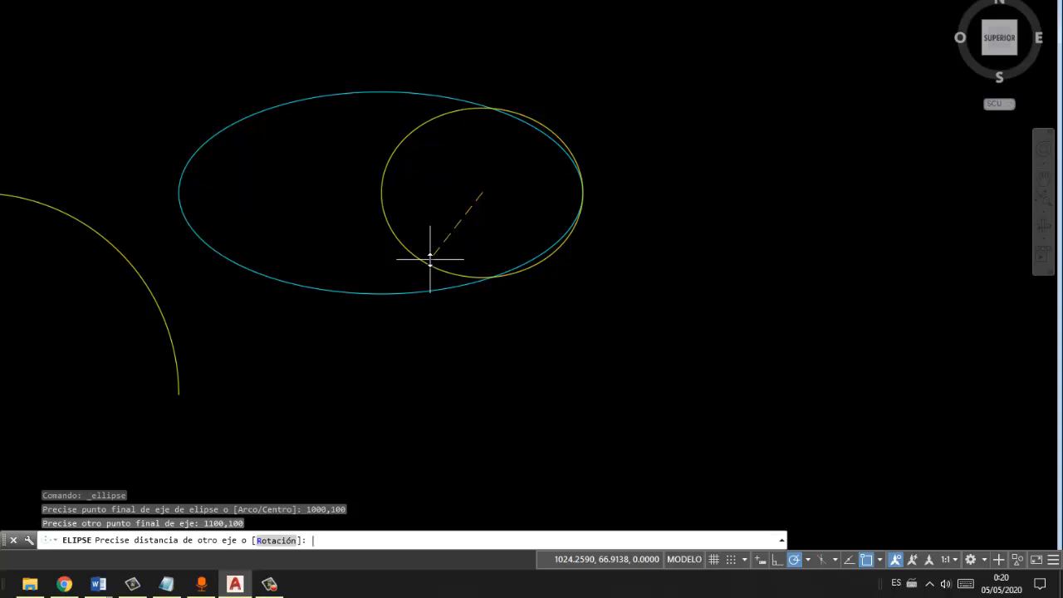
text(25)
key(Return)
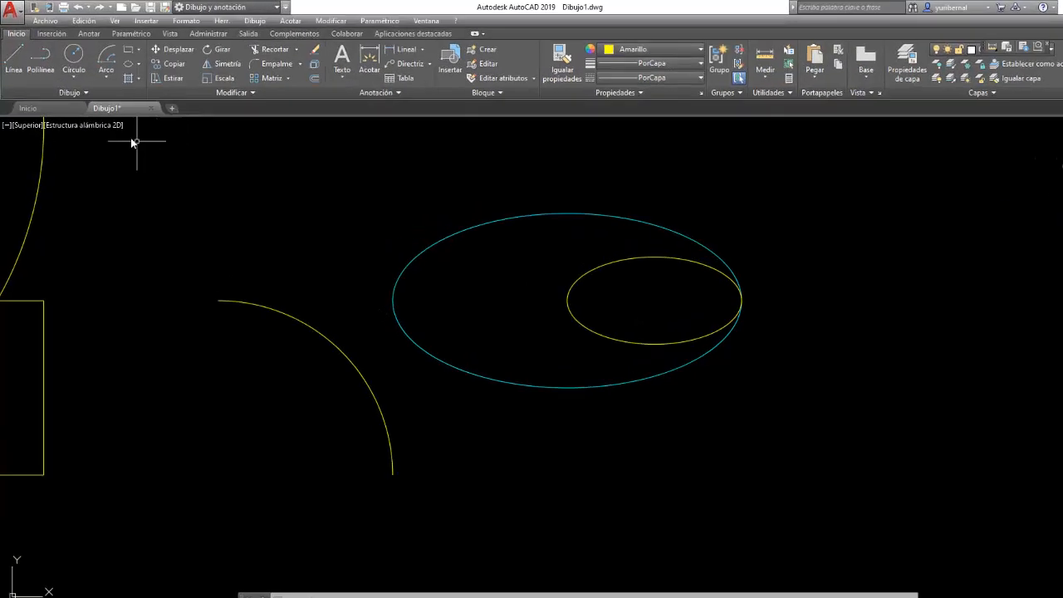
- Place a single point at 1050,100, the centre of the small yellow ellipse
click(333, 30)
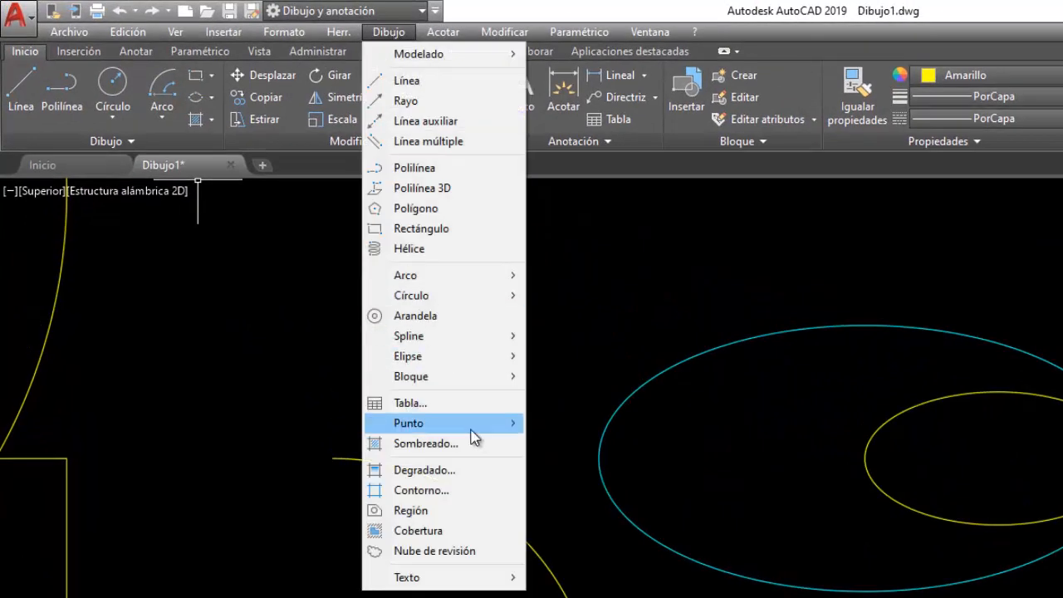
mouse_move(396, 365)
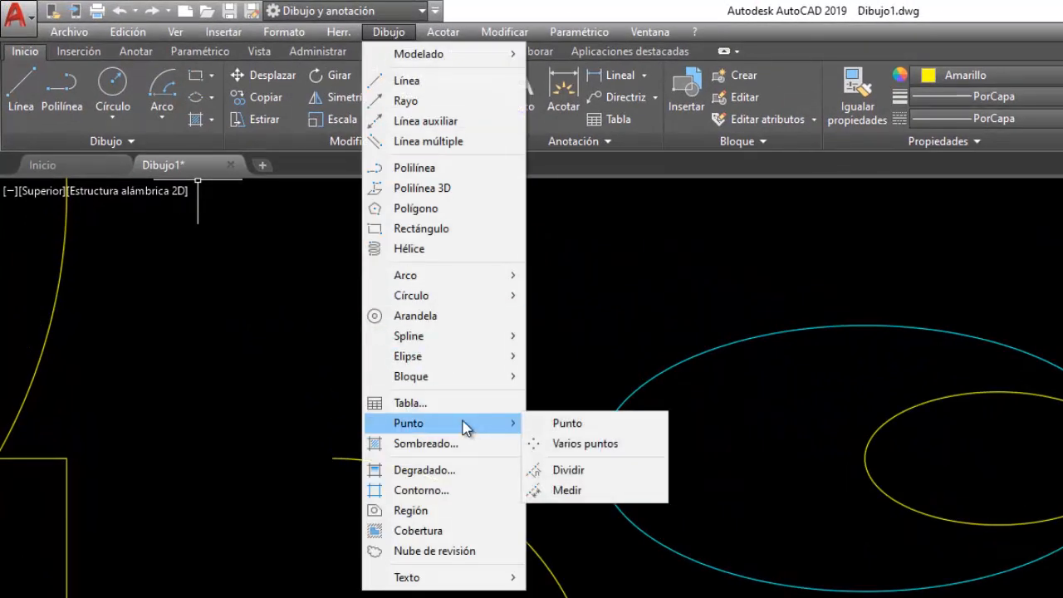
click(590, 425)
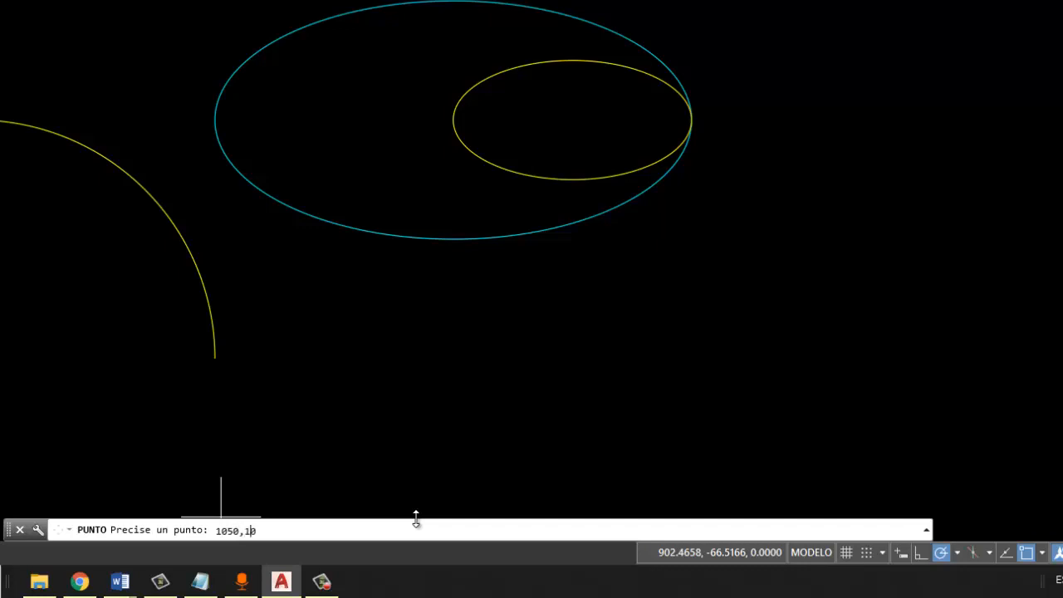
text(0)
key(Return)
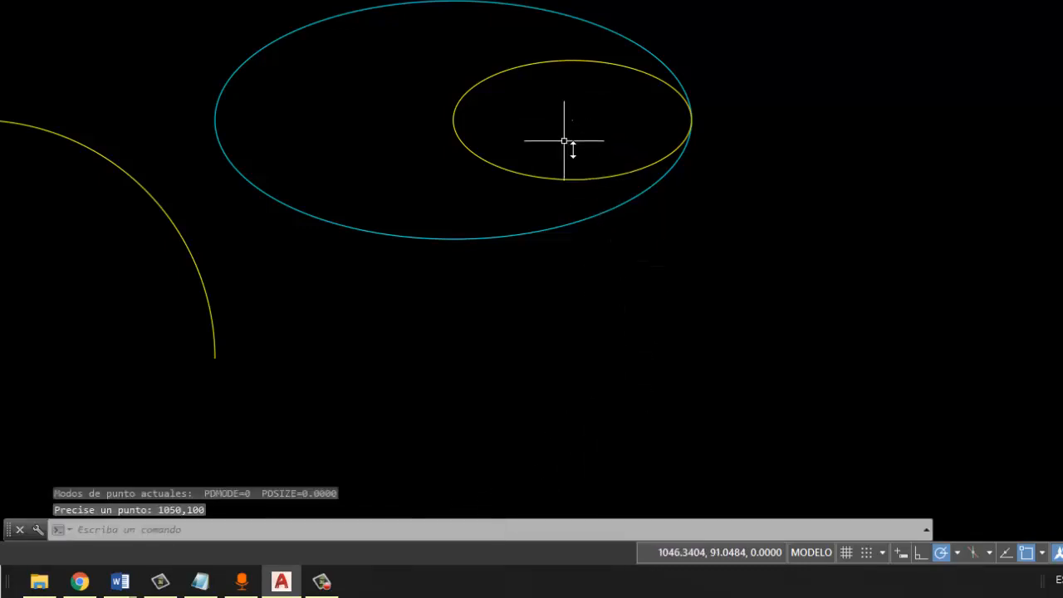
- Set the point style to the plain circle symbol with a size of 2% relative to the screen
scroll(564, 135, up, 2)
scroll(564, 136, up, 2)
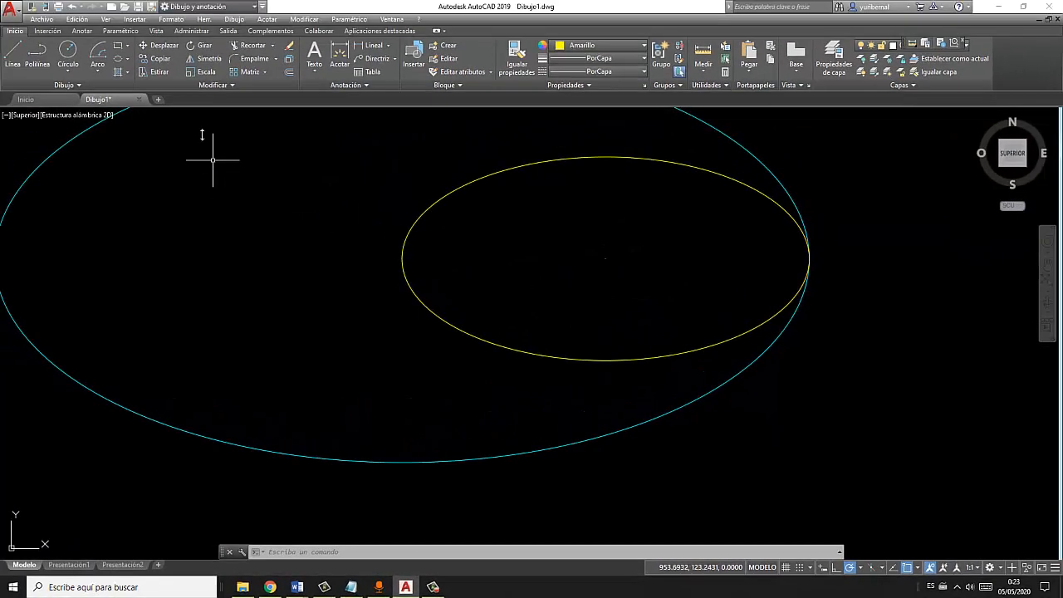
click(171, 19)
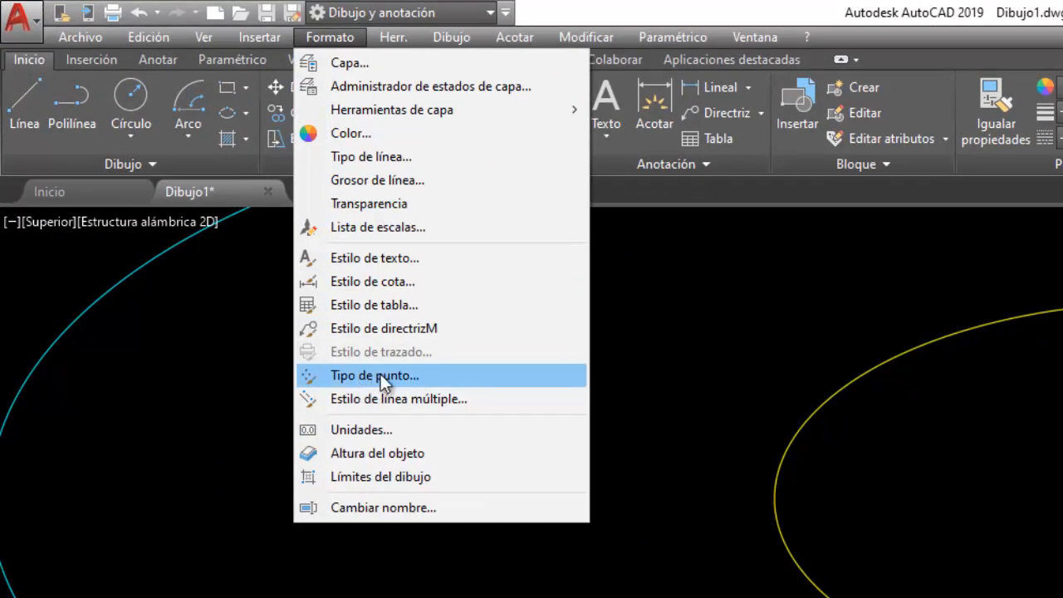
click(379, 374)
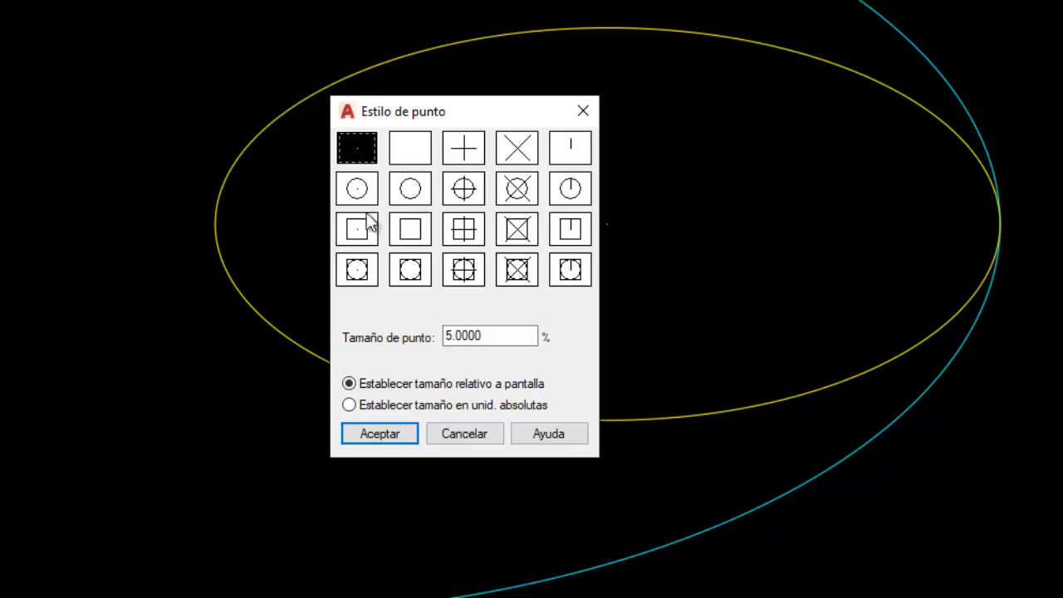
click(415, 190)
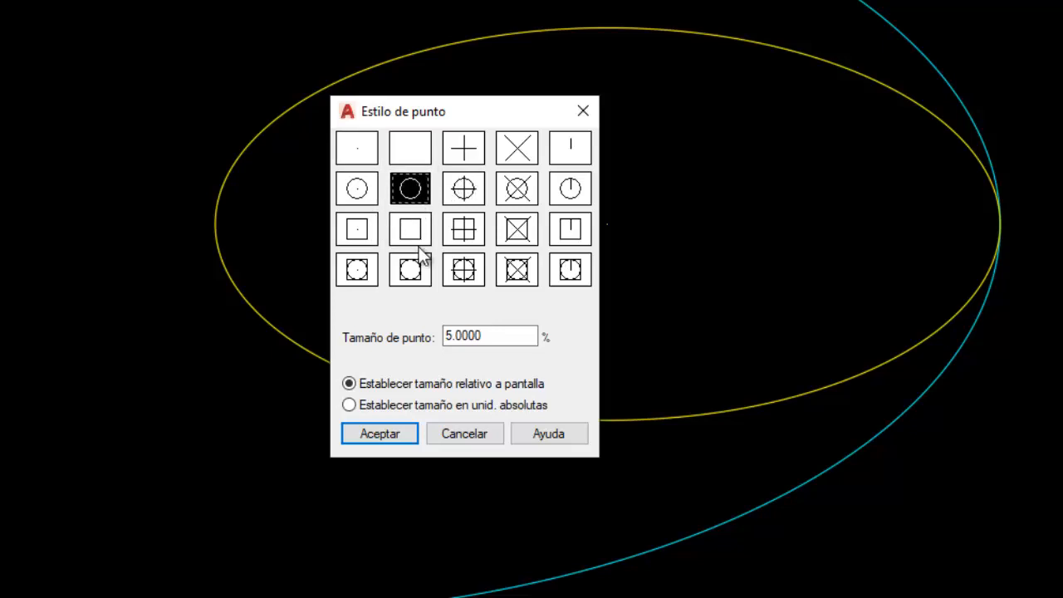
click(502, 337)
key(BackSpace)
key(BackSpace)
key(BackSpace)
key(BackSpace)
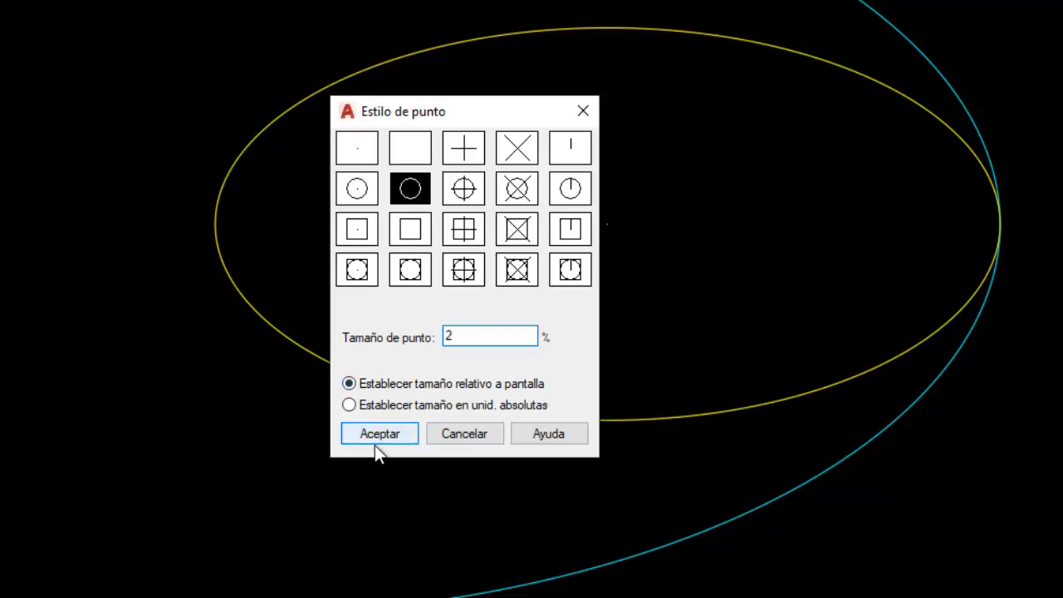
click(391, 433)
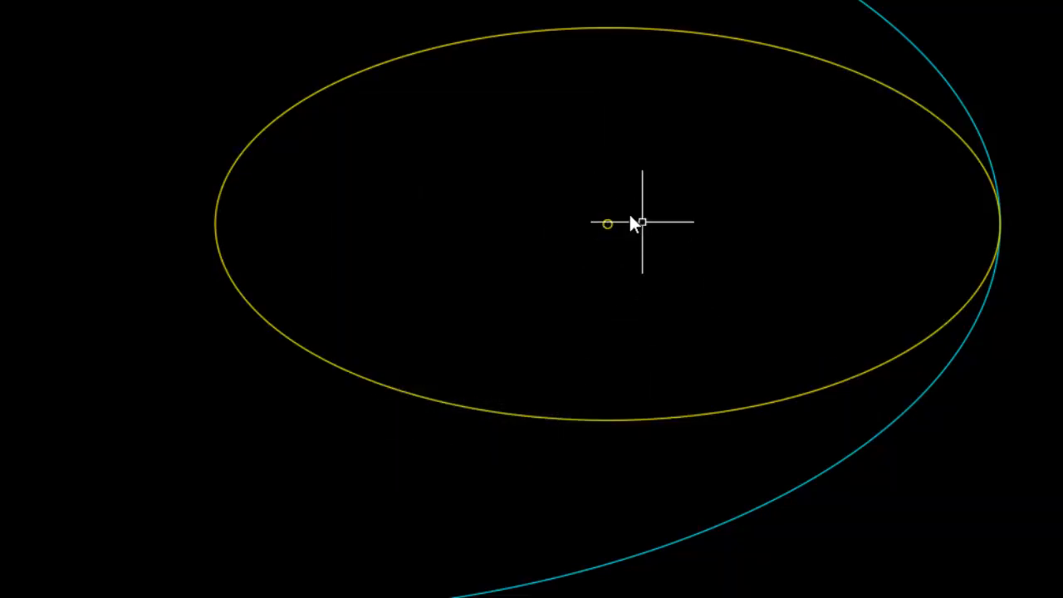
scroll(590, 247, up, 3)
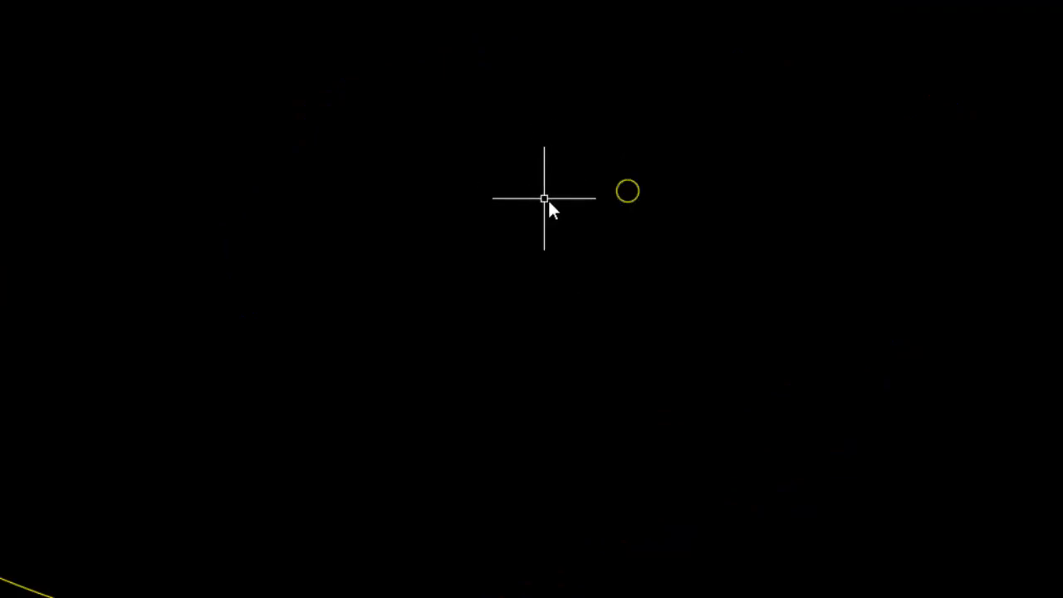
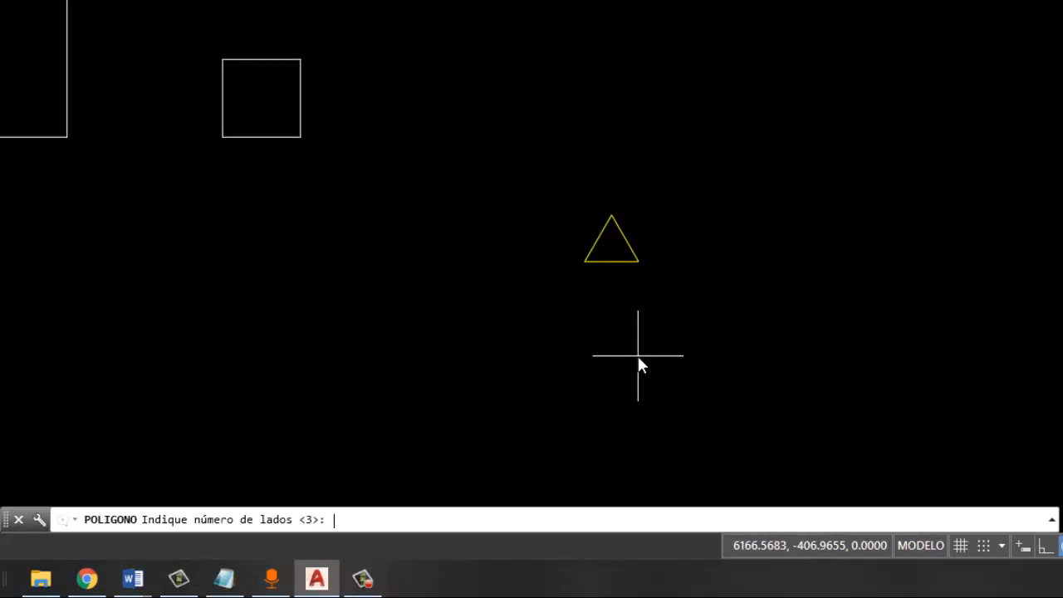
- Draw a 3-sided polygon centred at 6000,300, circumscribed about a circle with a radius of 200
text(3)
key(Return)
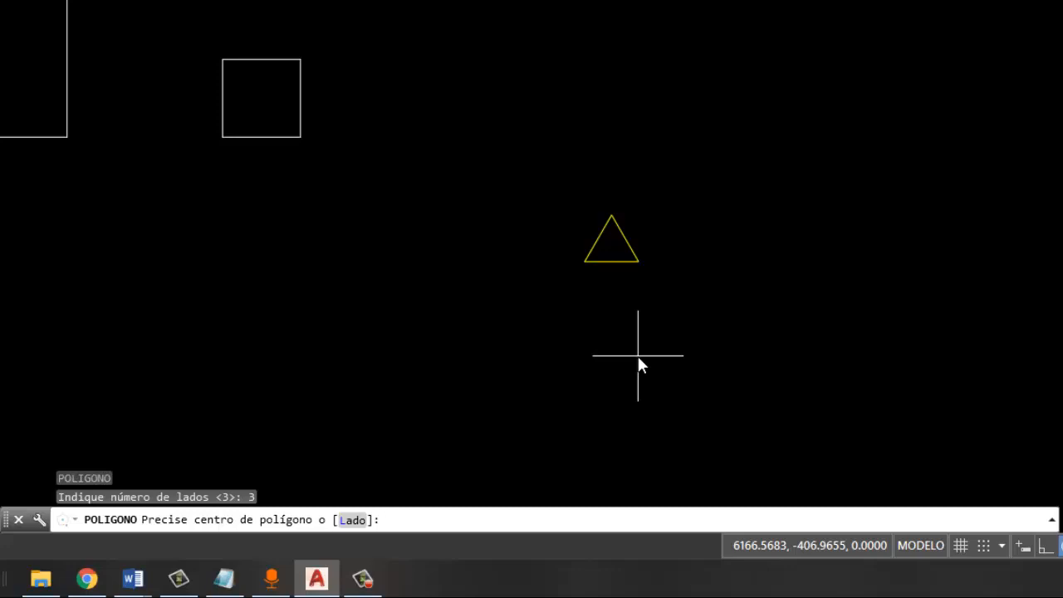
text(6000,300)
key(Return)
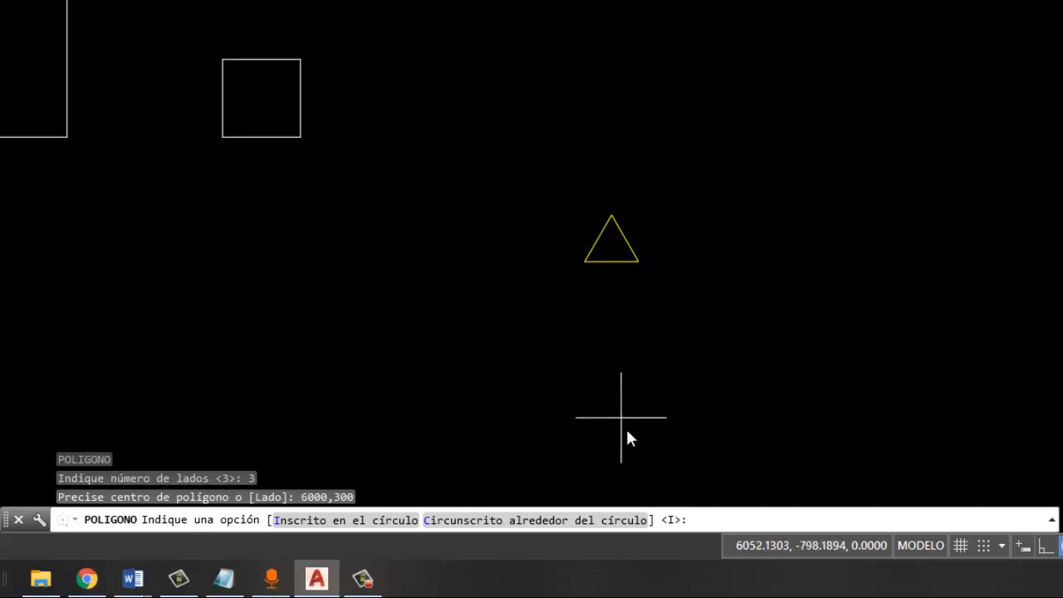
click(484, 523)
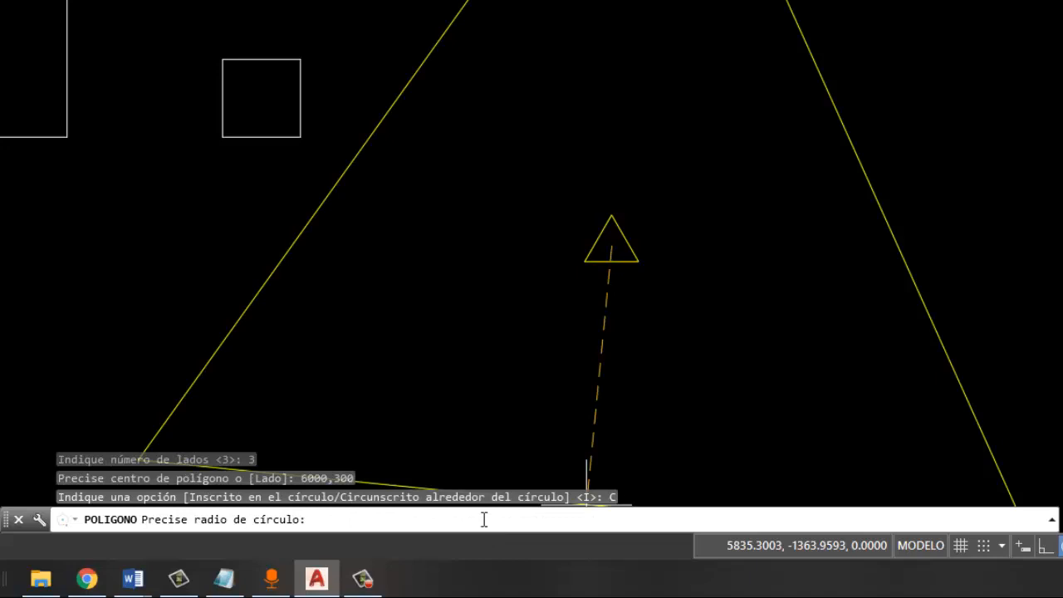
text(200)
key(Return)
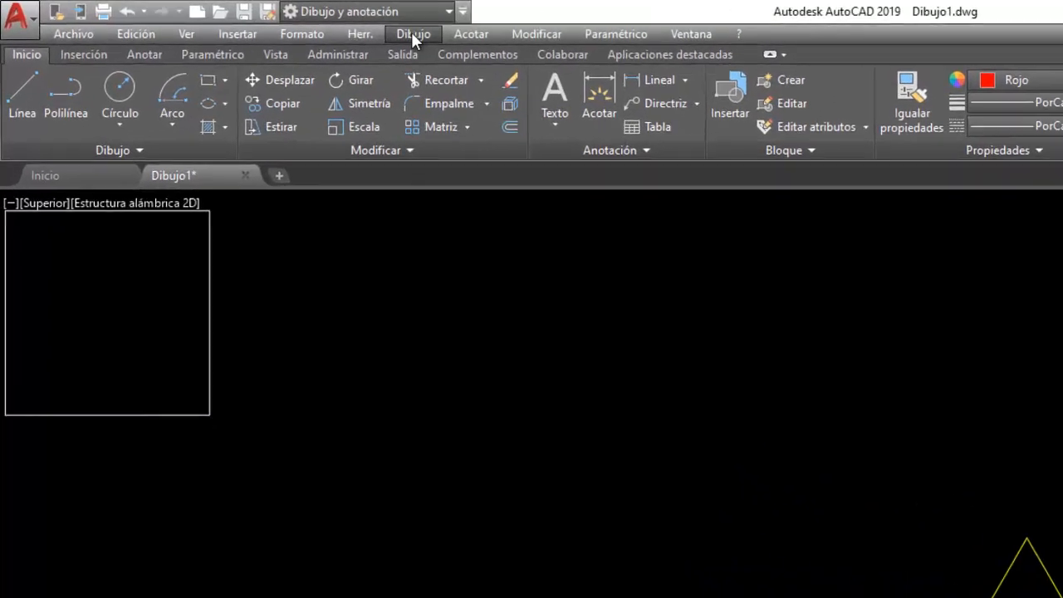
- Draw a circle centred at 6000,300 with a radius of 200, between the two yellow triangles
click(431, 35)
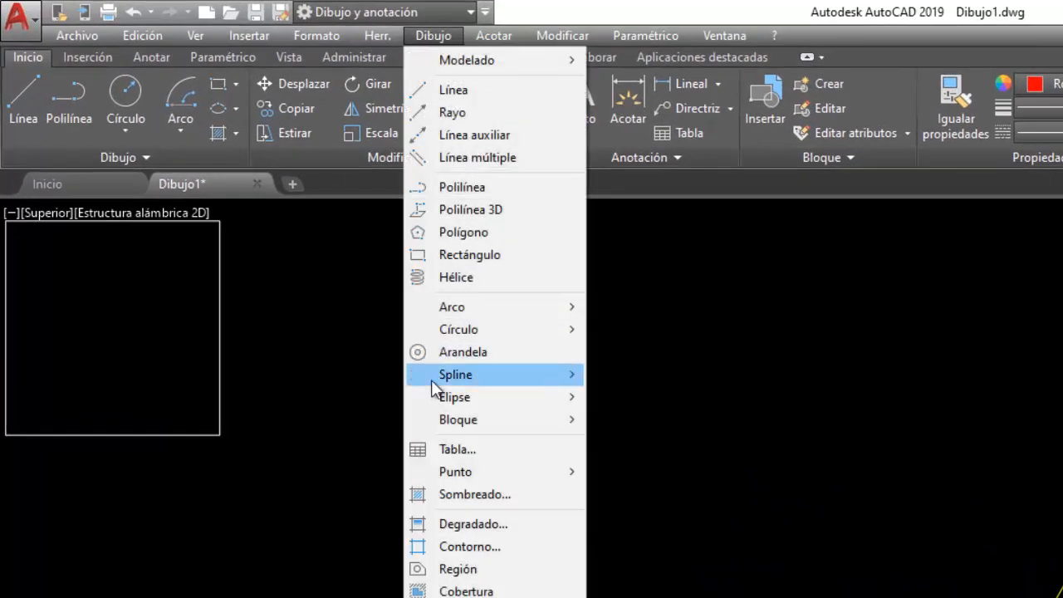
mouse_move(512, 335)
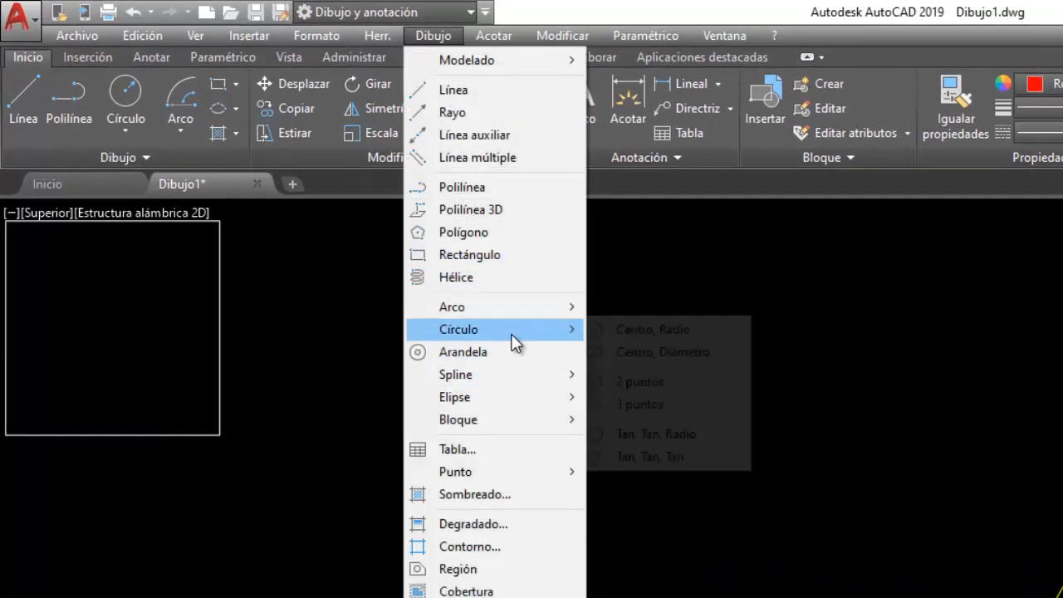
click(662, 330)
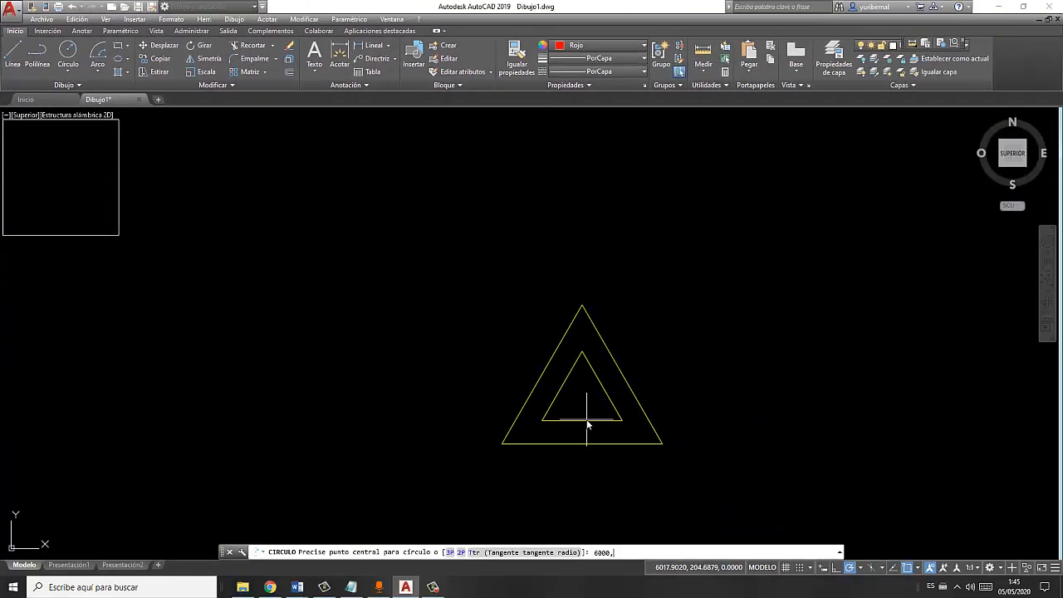
text(6000,300)
key(Return)
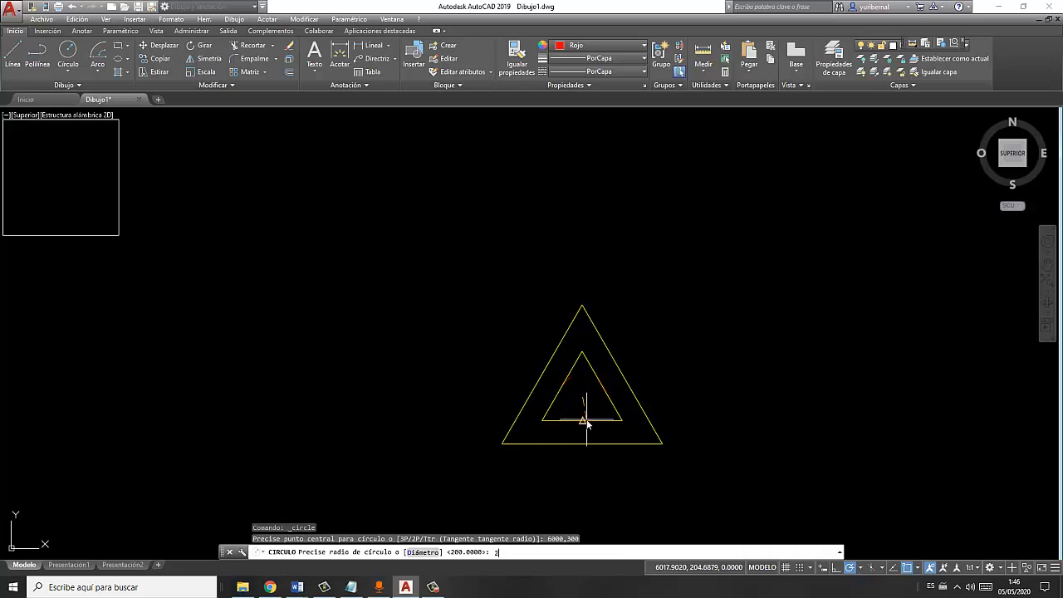
text(200)
key(Return)
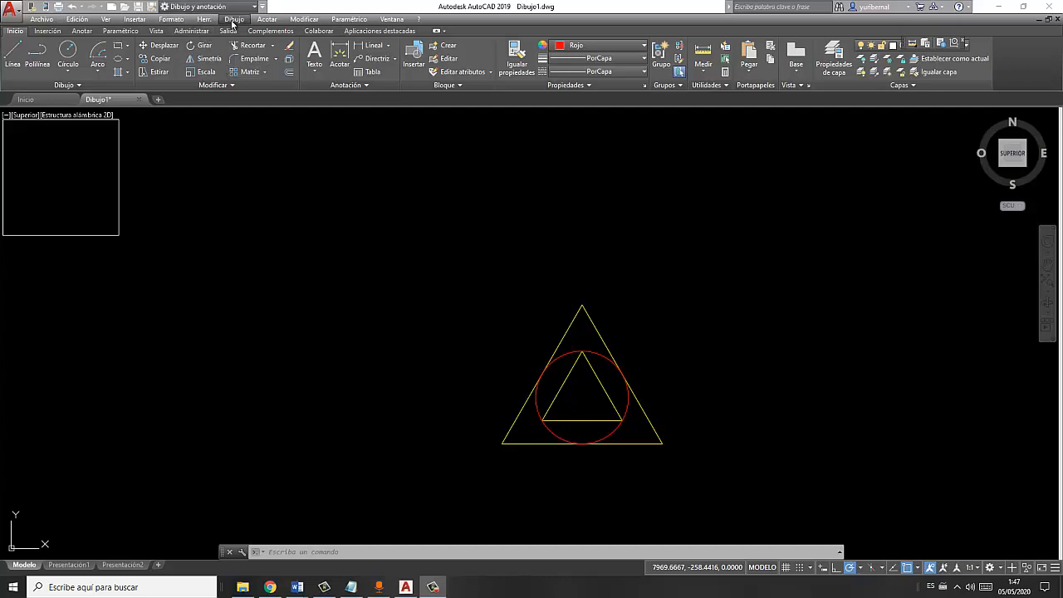
- Draw a freehand 5-sided polygon inscribed in a circle, up and left of the triangles, with its lowest vertex at about 5089,515
click(234, 20)
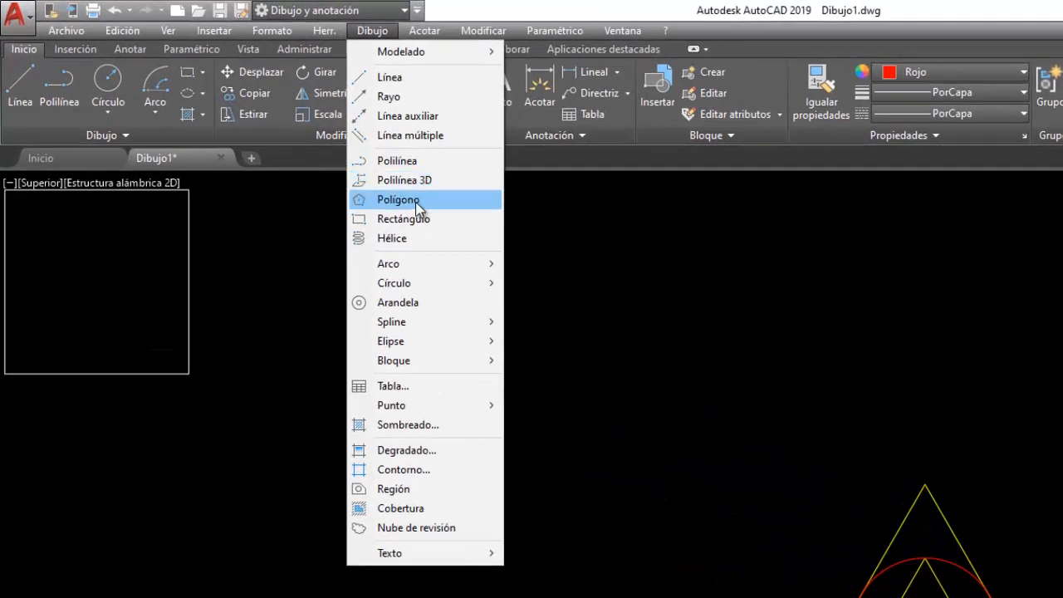
click(344, 165)
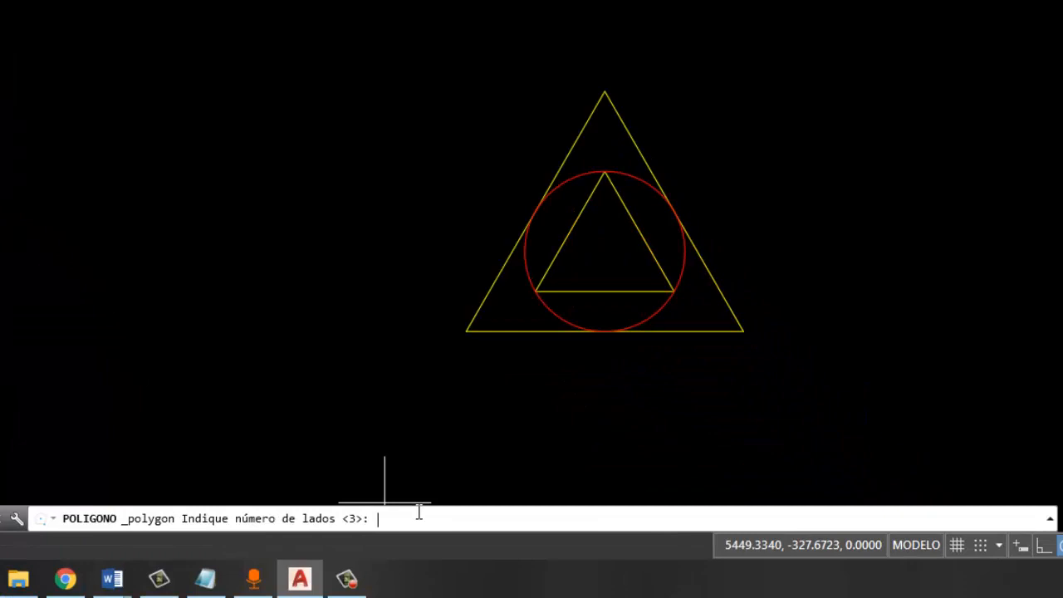
text(5)
key(Return)
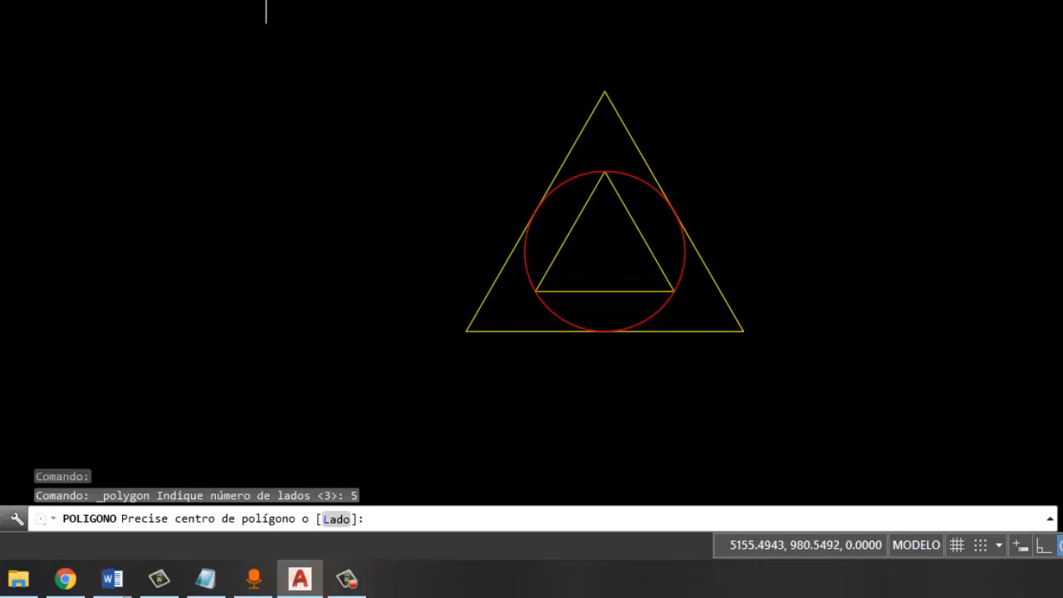
click(240, 43)
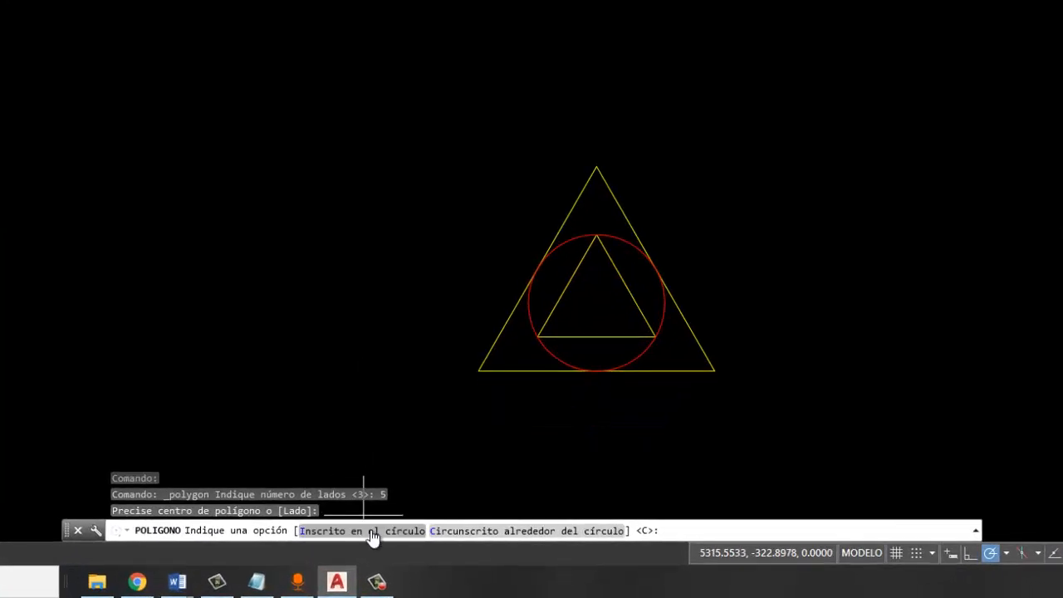
click(338, 523)
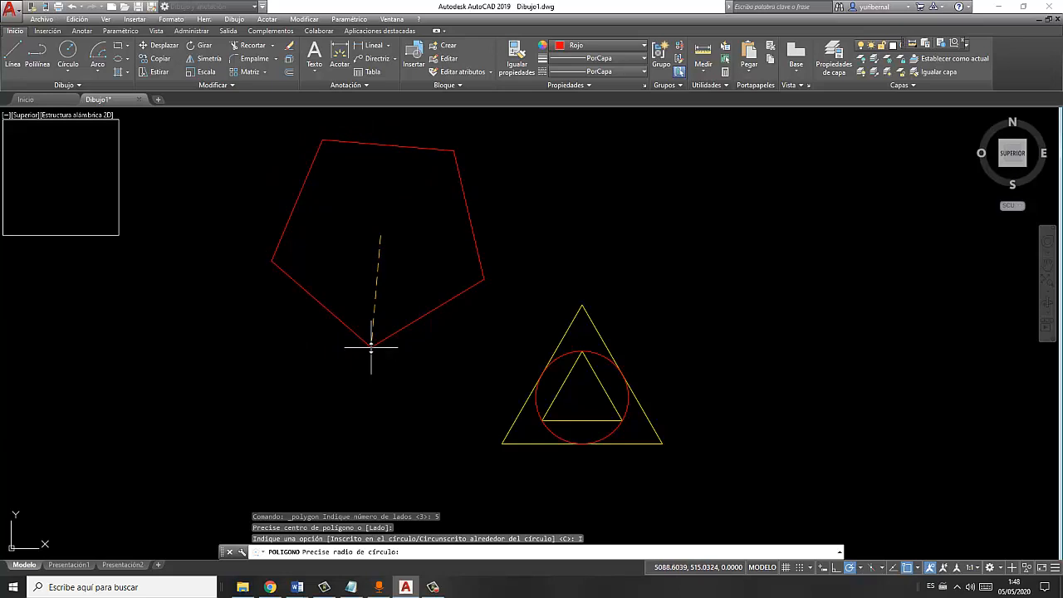
click(371, 346)
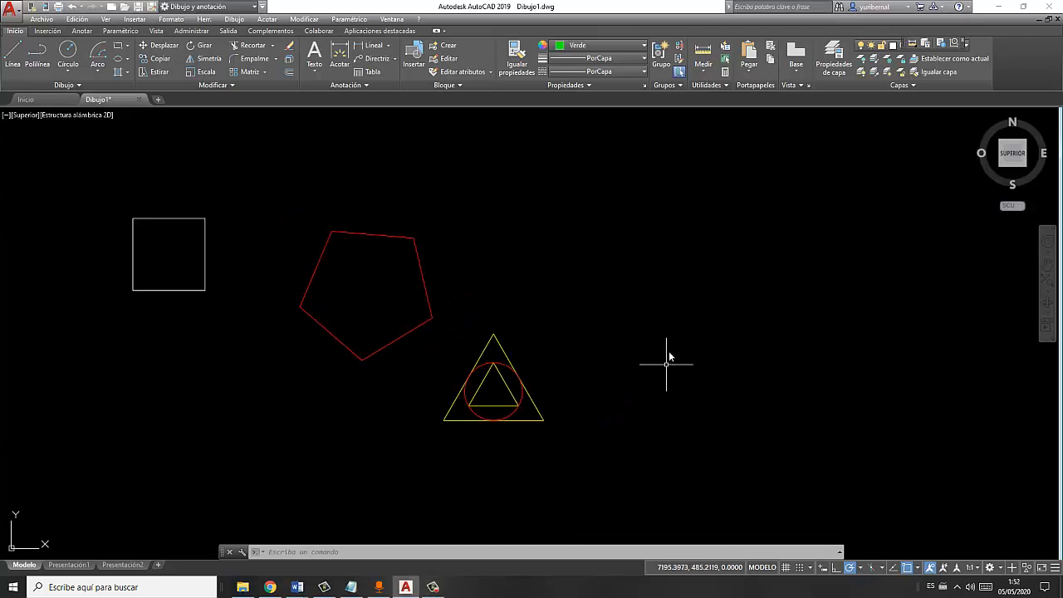
click(234, 19)
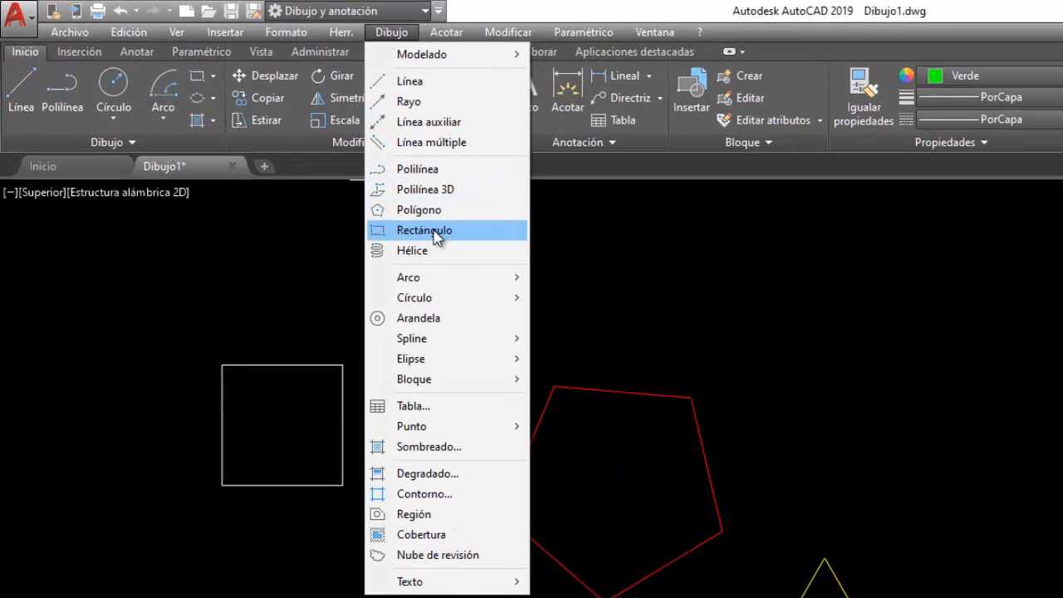
click(414, 219)
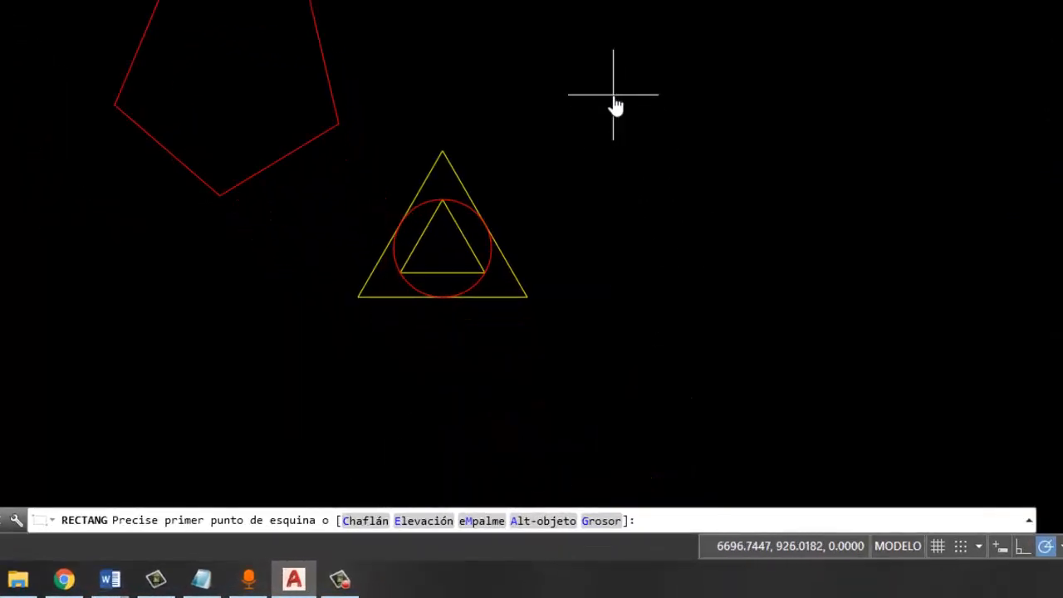
text(7000,1000)
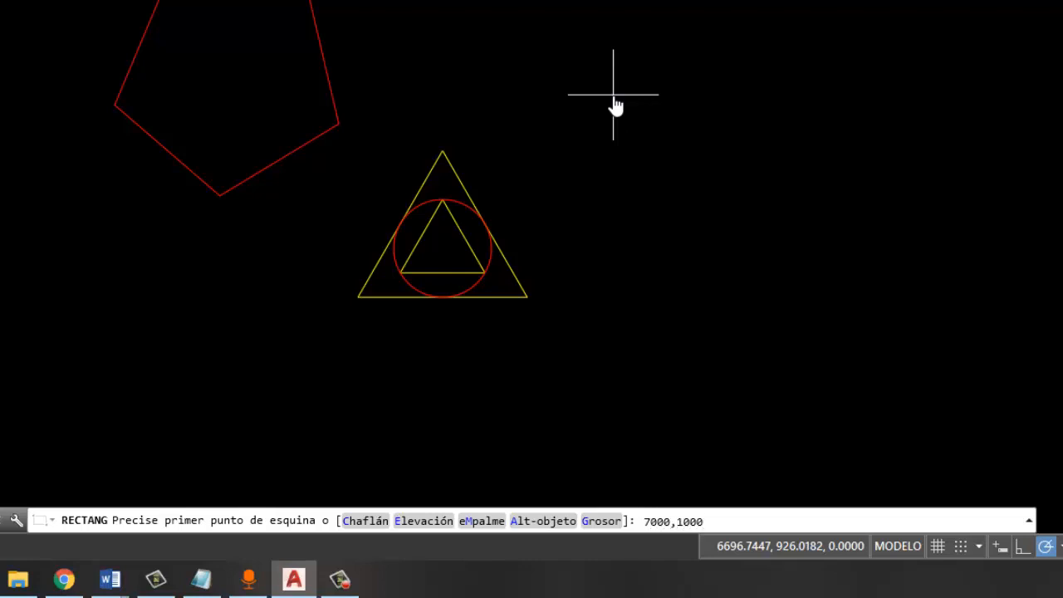
key(Return)
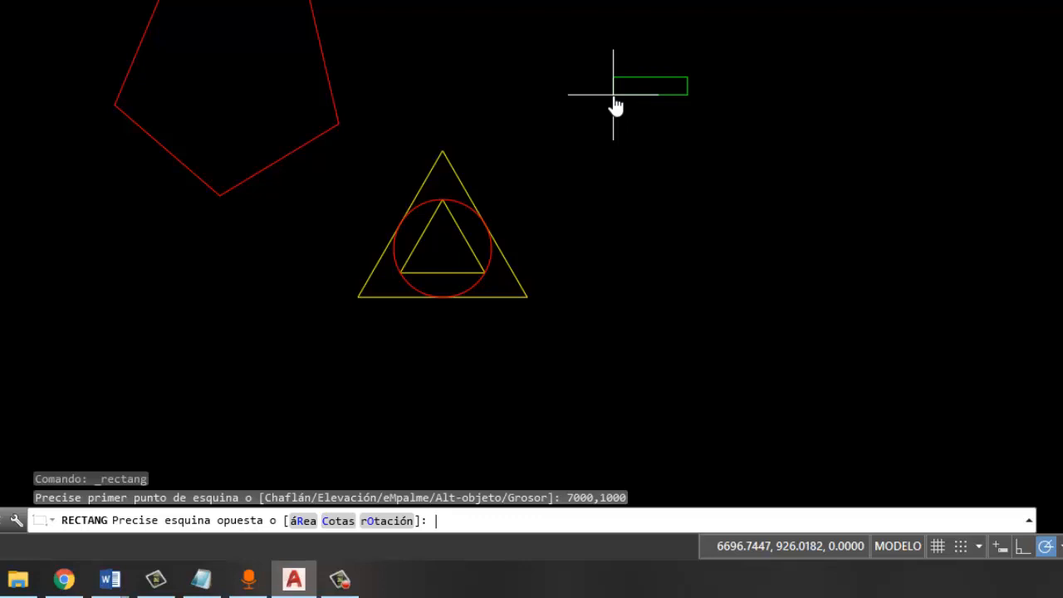
text(@)
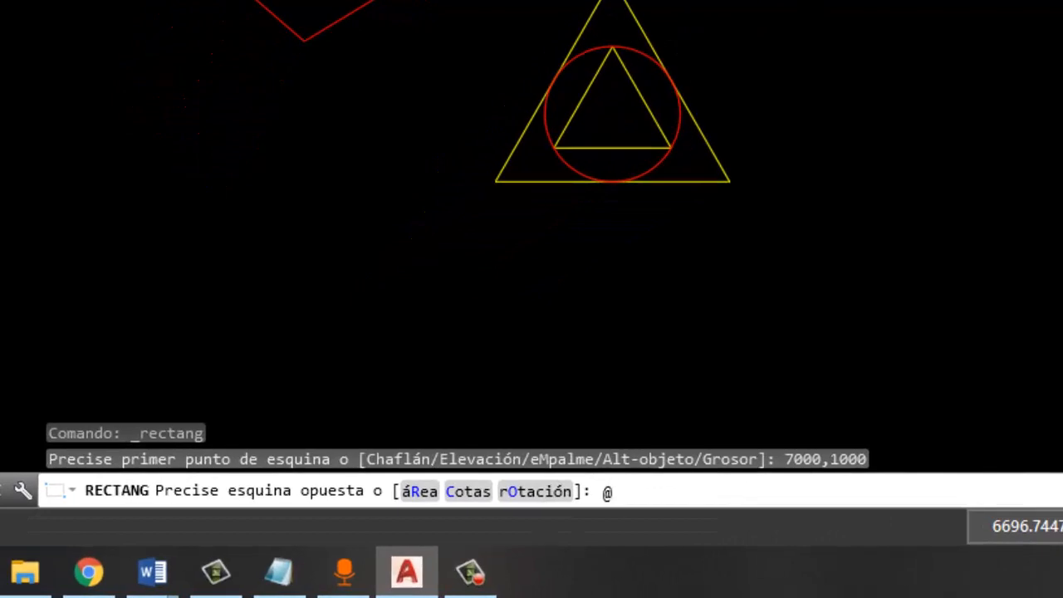
text(200,200)
key(Return)
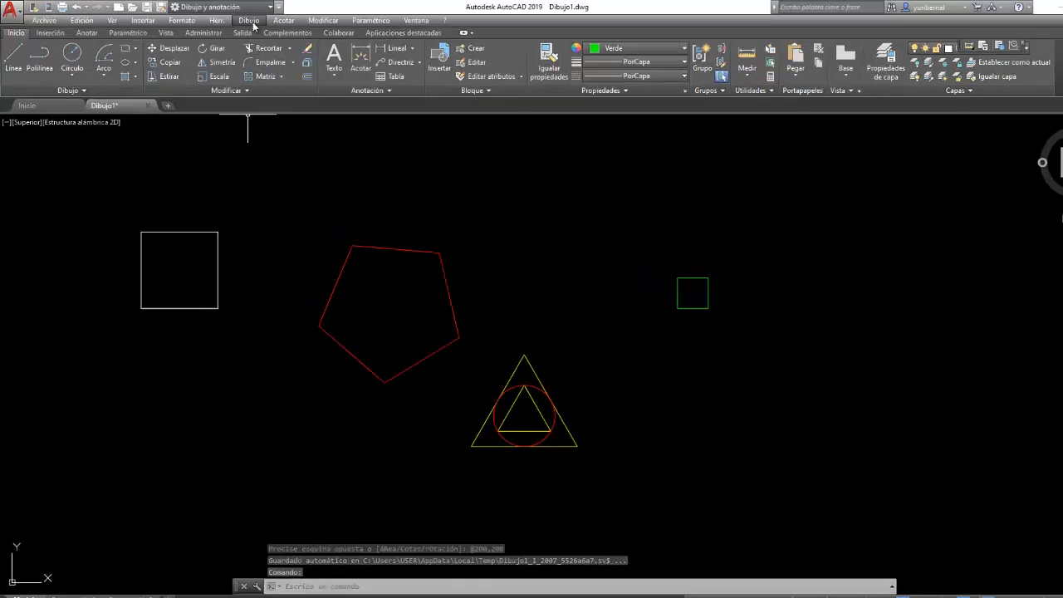
click(249, 20)
click(274, 142)
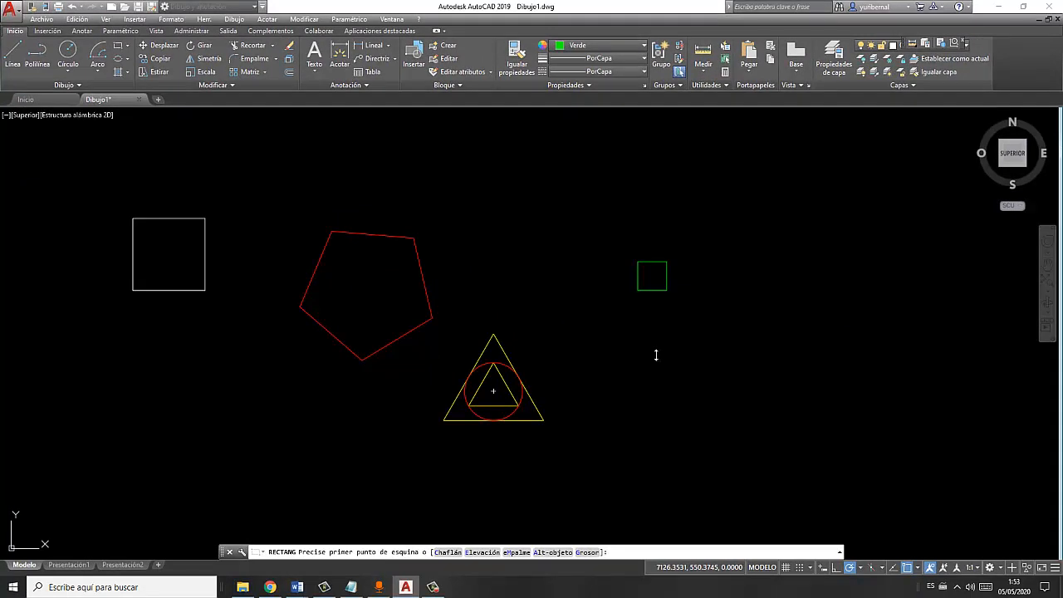
click(655, 354)
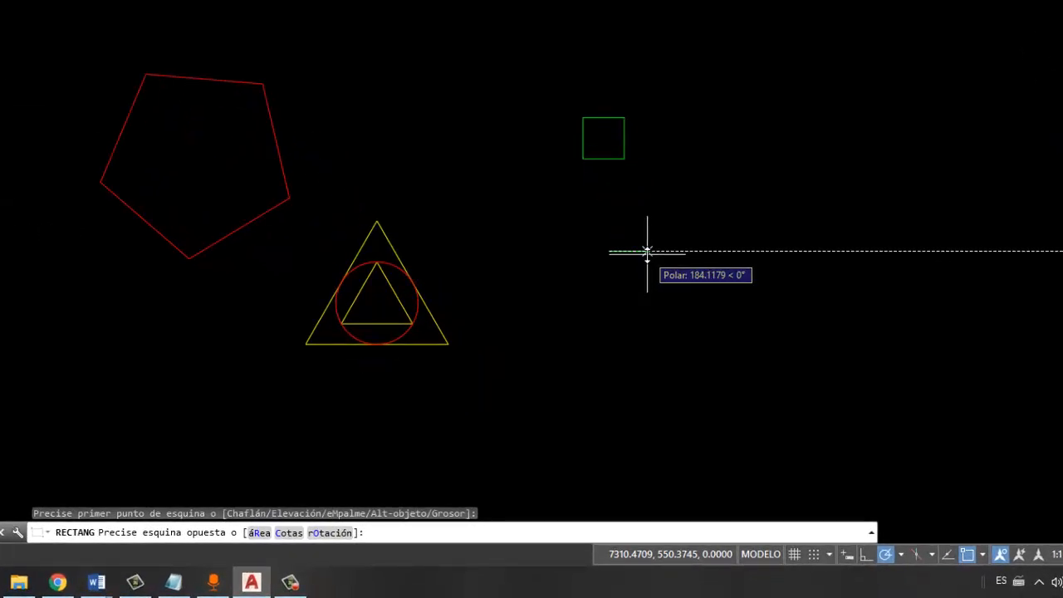
text(@)
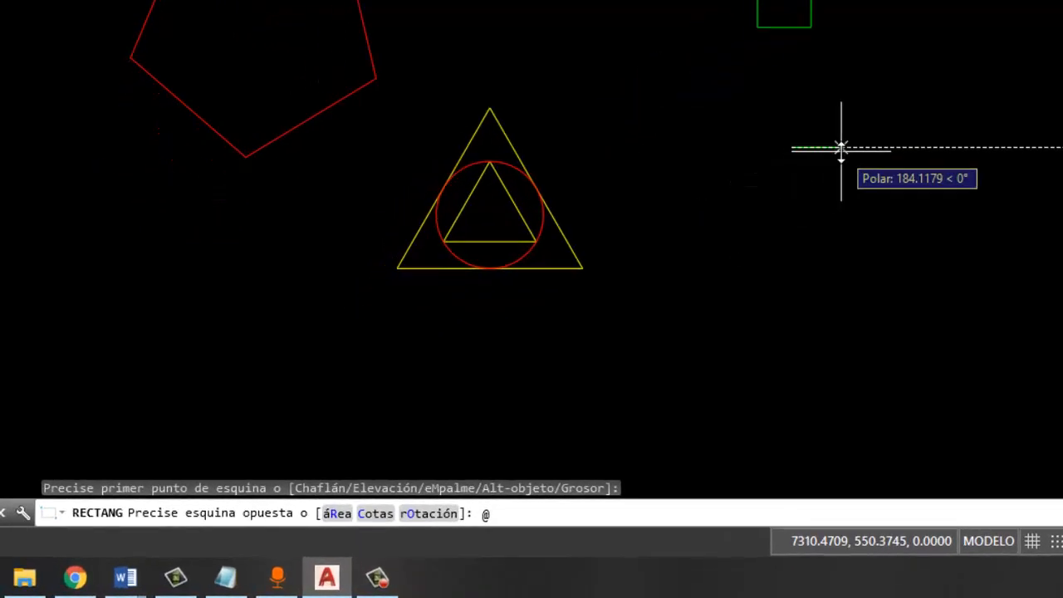
text(400)
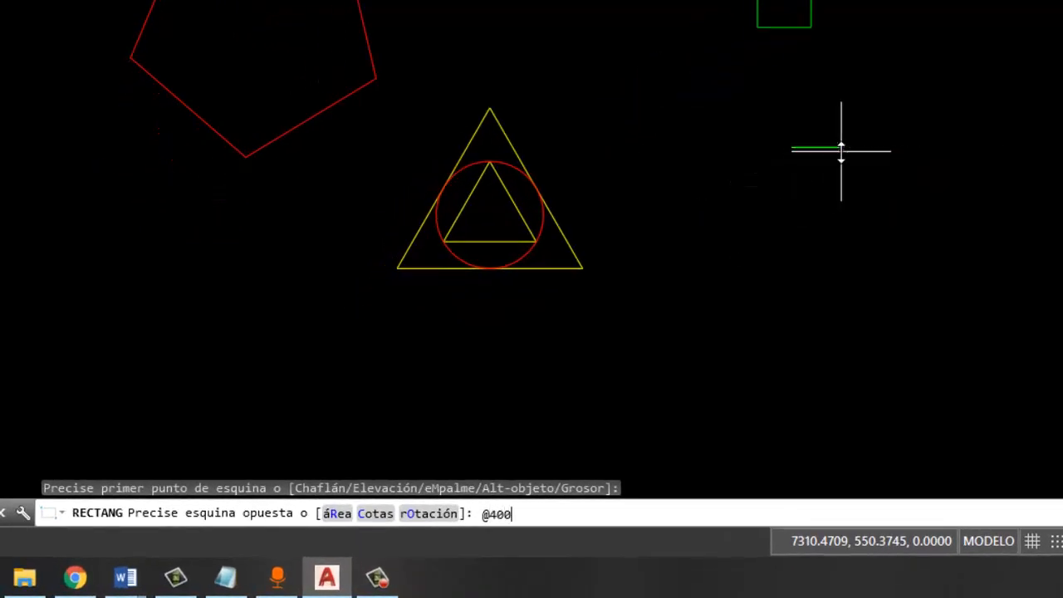
text(,200)
key(Return)
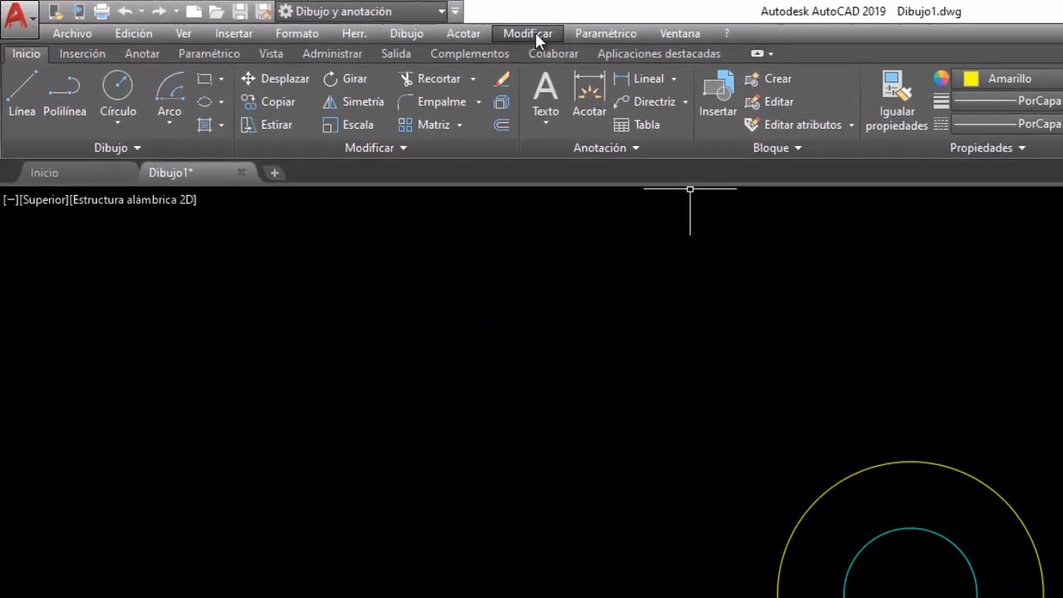
- Copy the two concentric circles about 305 units straight up, using their shared centre as the base point
click(534, 35)
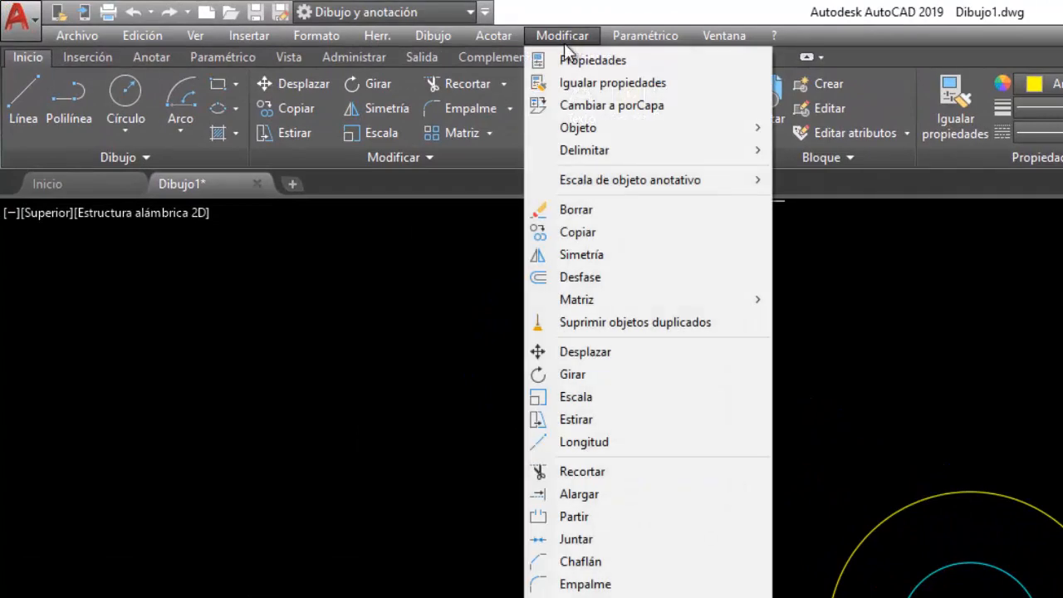
click(573, 232)
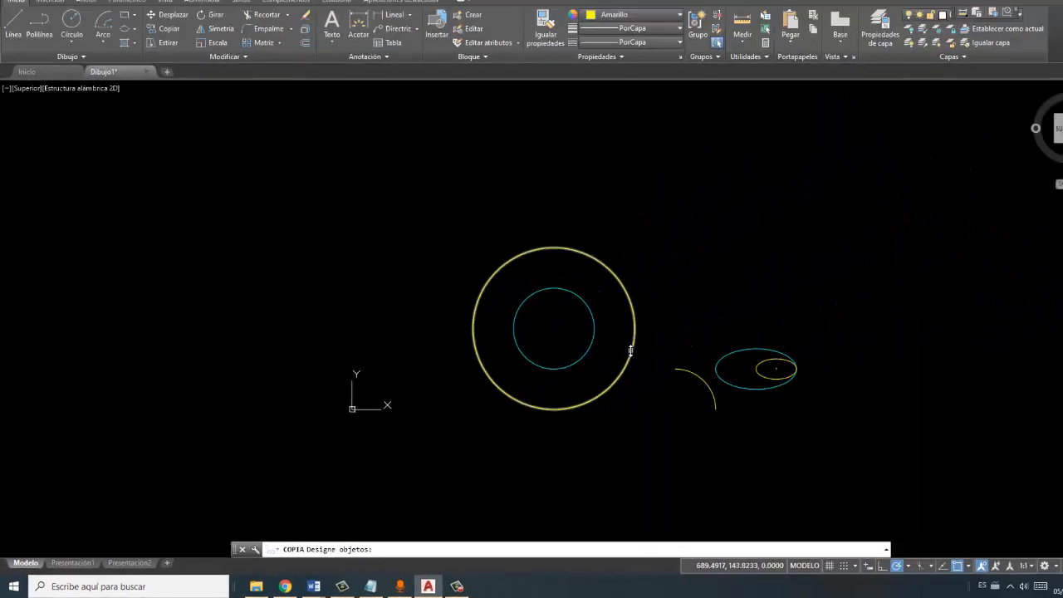
click(630, 349)
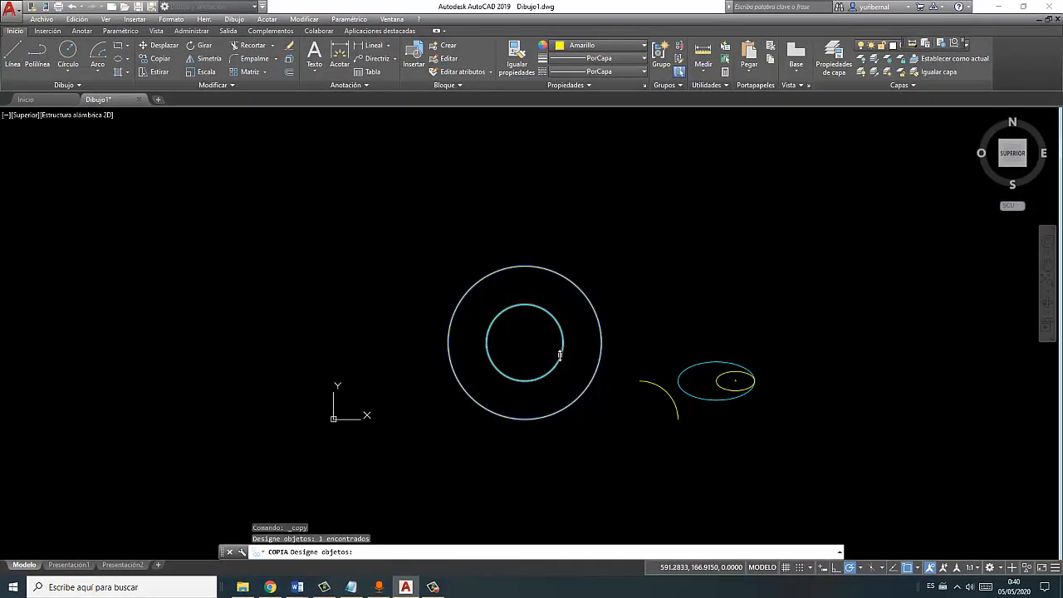
click(591, 341)
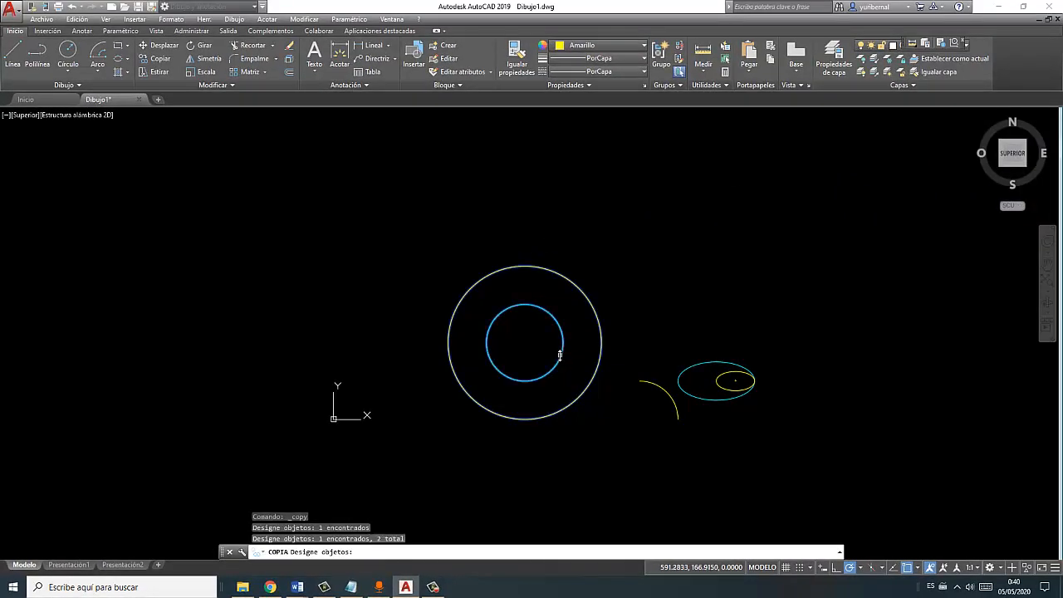
key(Return)
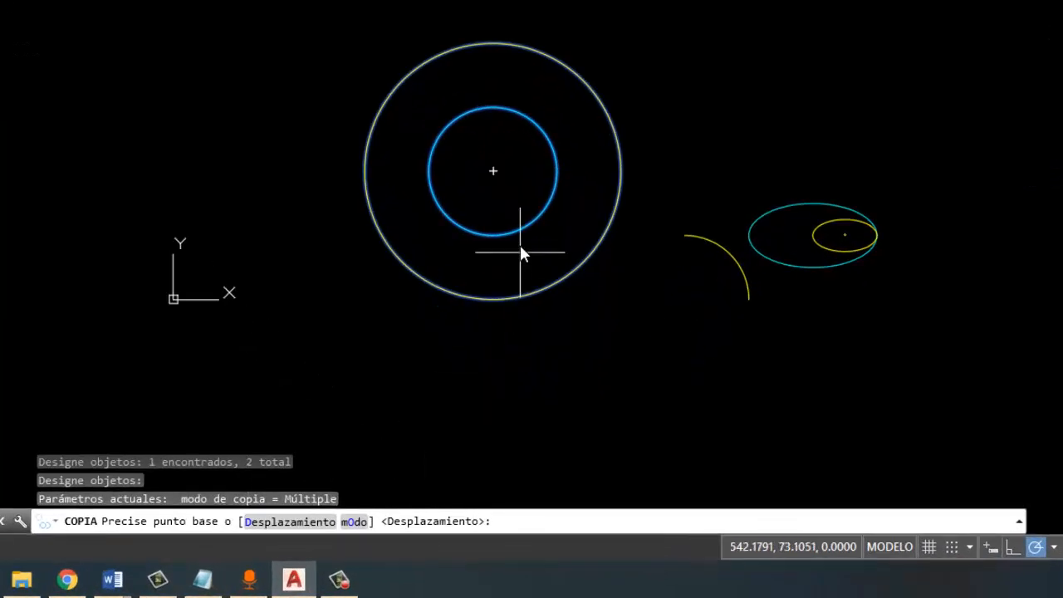
click(493, 171)
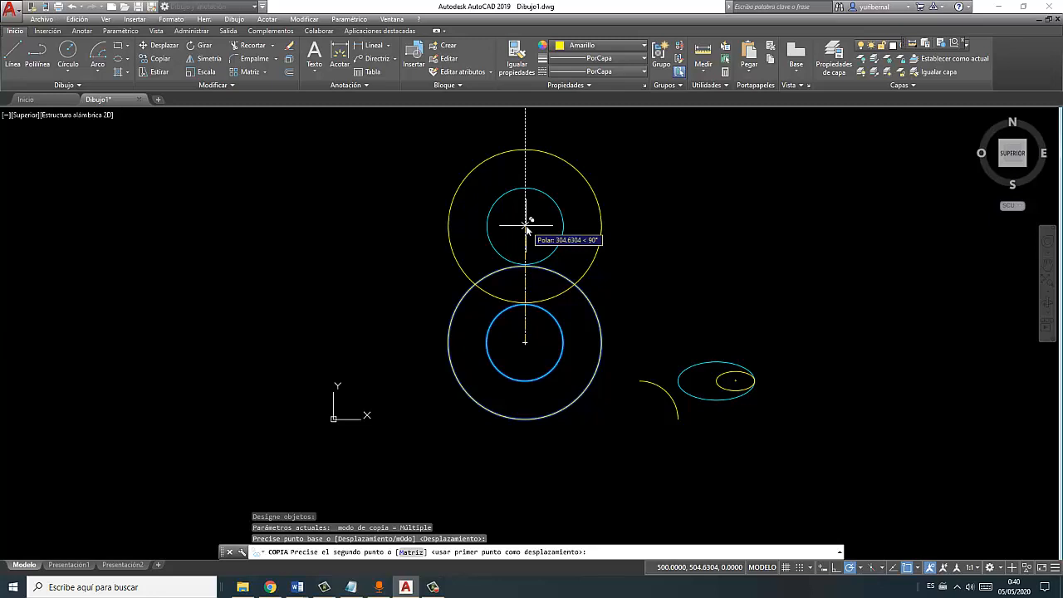
click(524, 224)
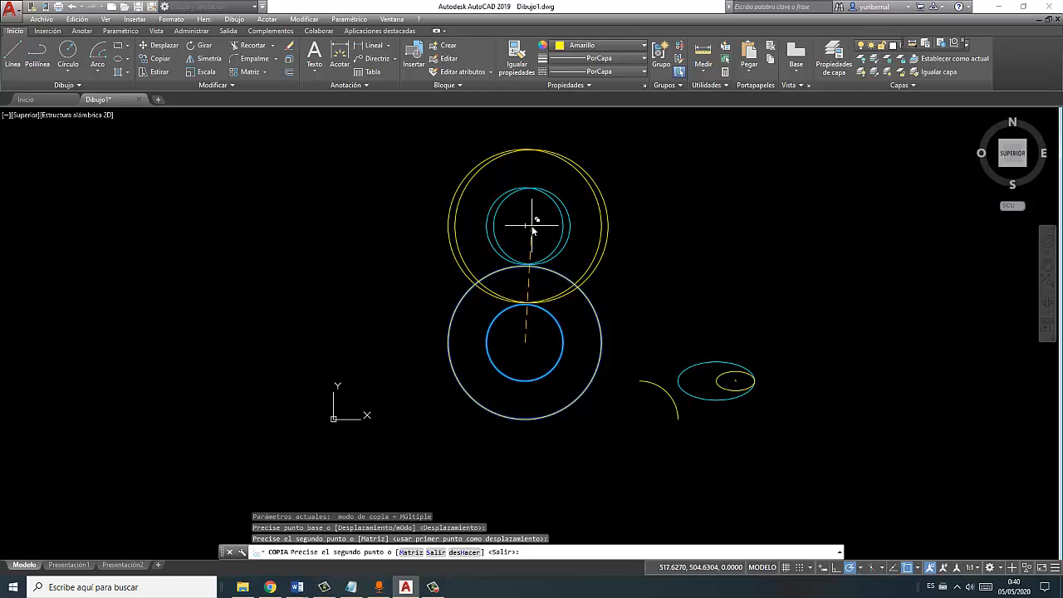
key(Return)
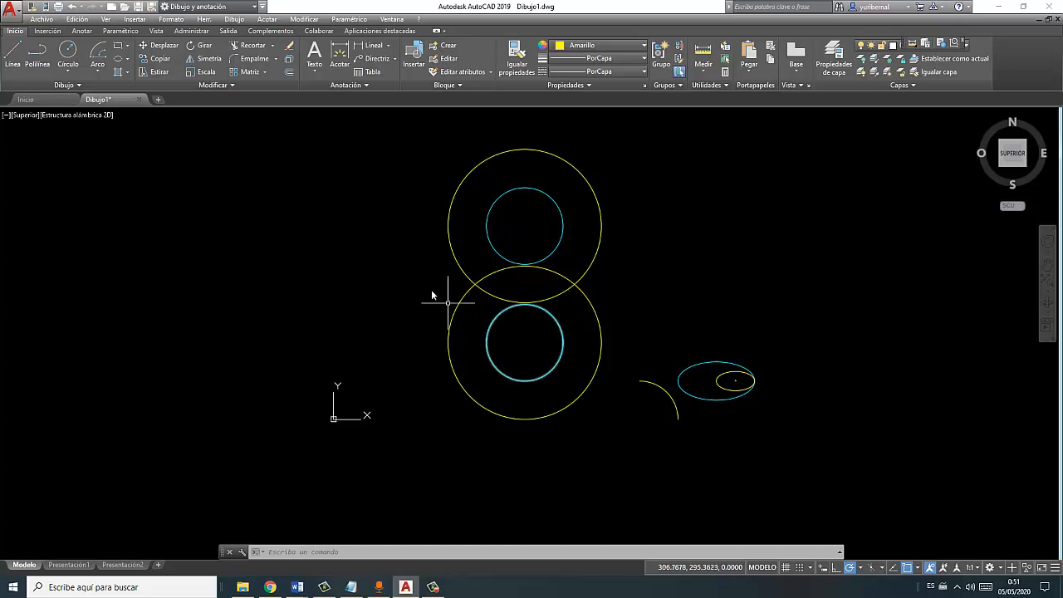
- Offset the lower large yellow circle outward by a distance of 30
click(304, 19)
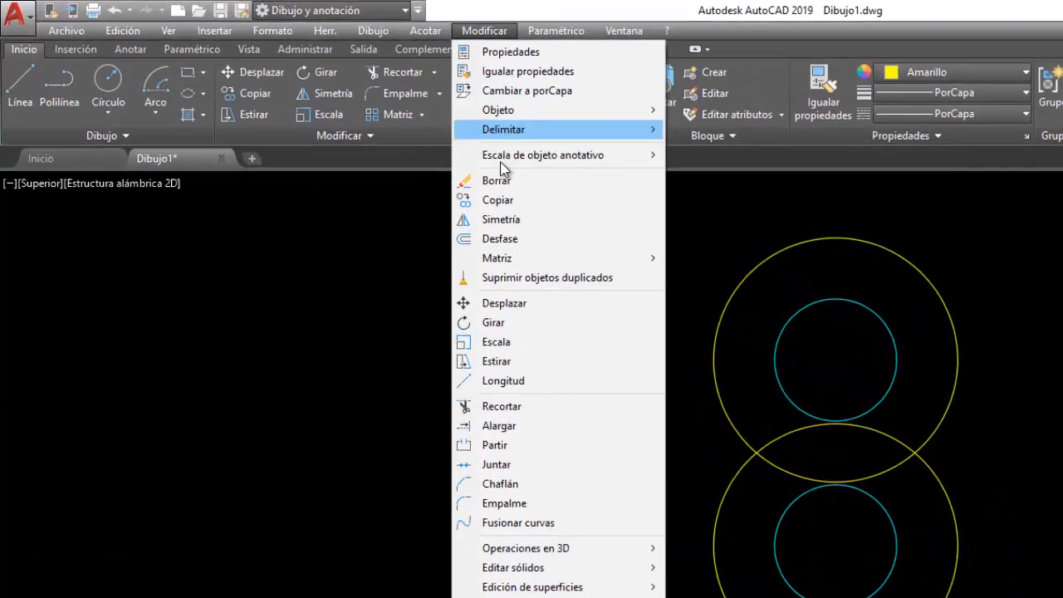
click(522, 241)
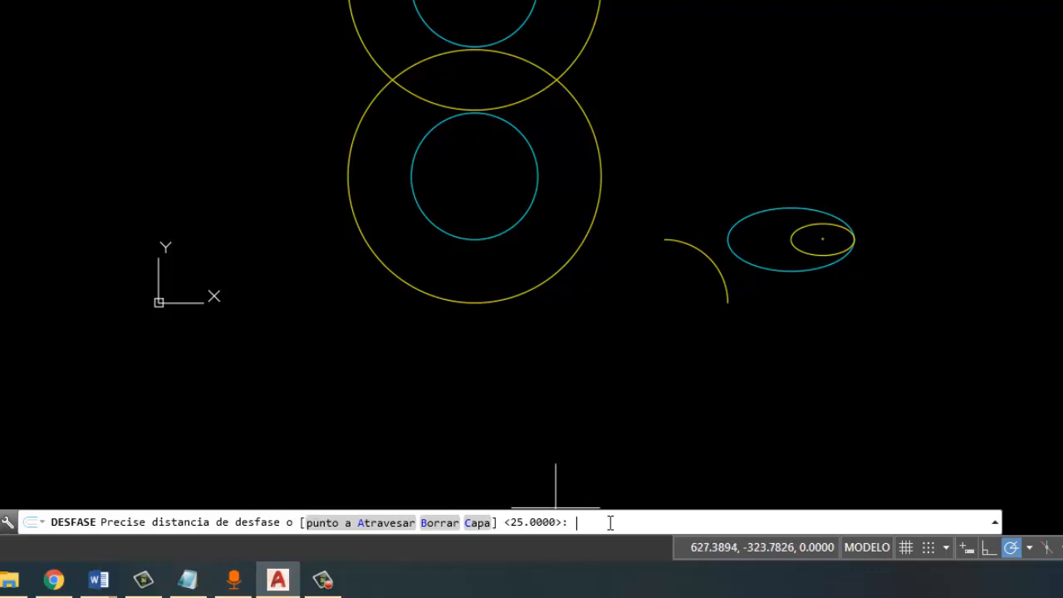
text(30)
key(Return)
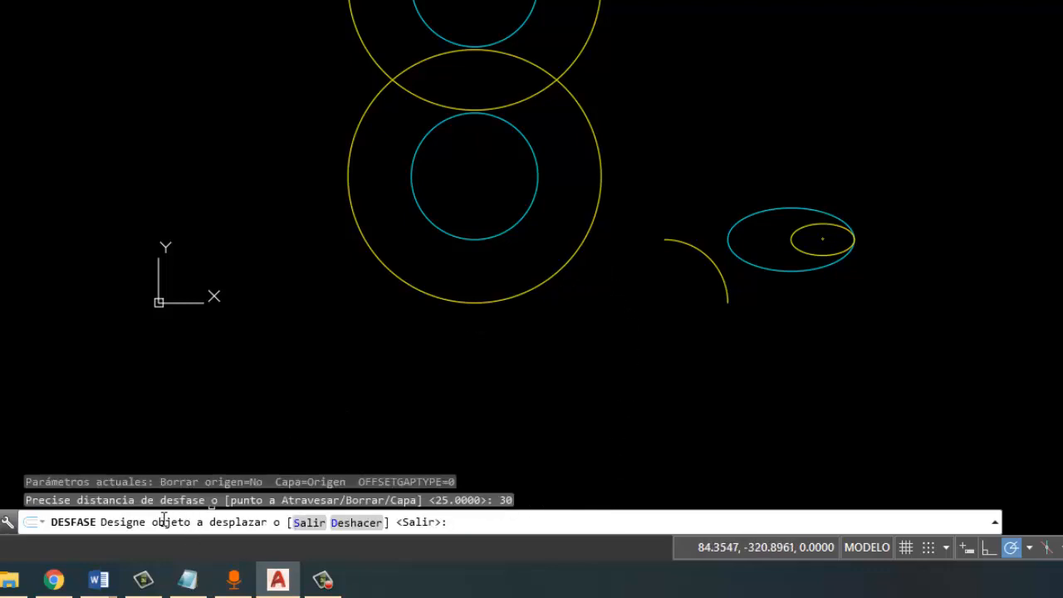
click(590, 231)
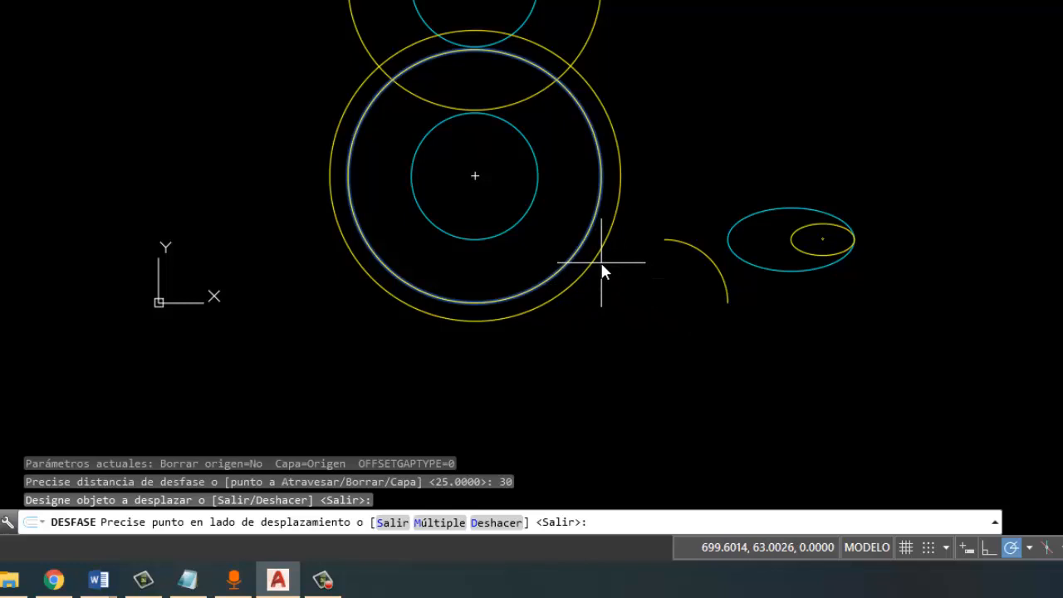
click(601, 262)
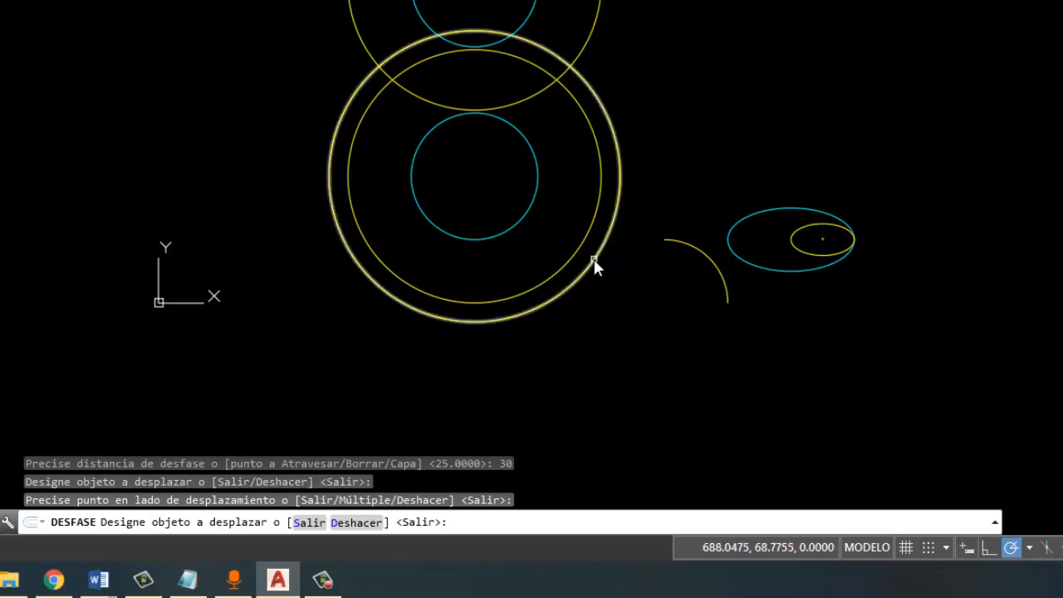
- Offset the outermost lower yellow circle outward by another 30 units and finish the Offset command
click(593, 261)
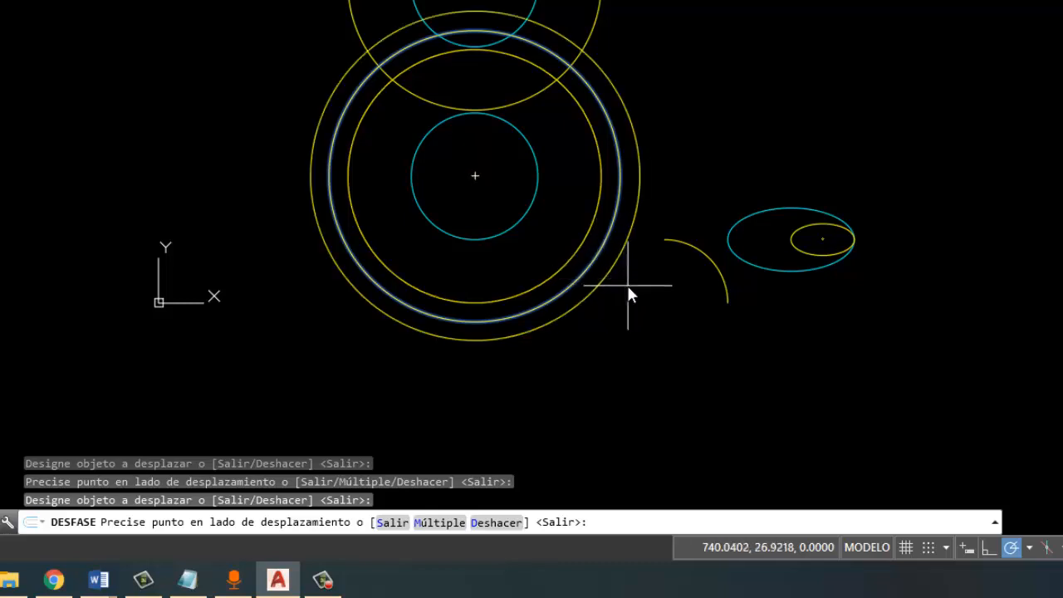
click(624, 276)
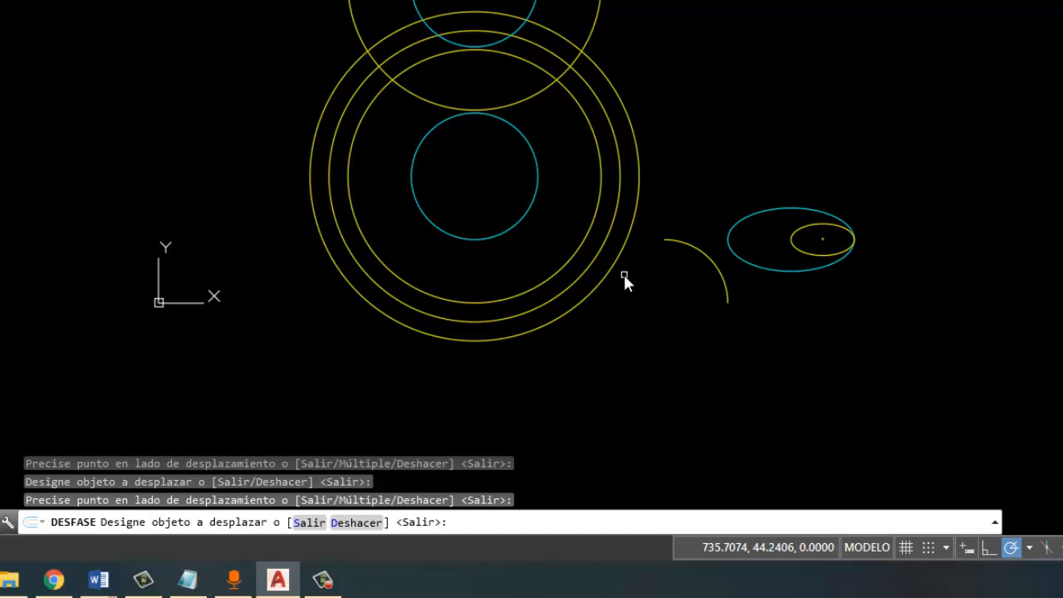
key(Return)
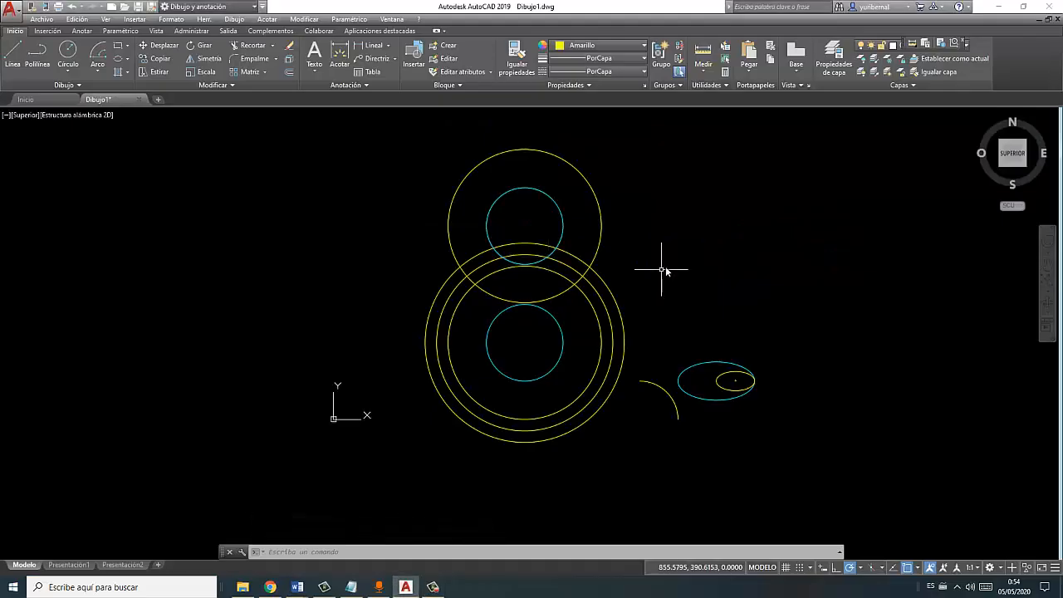
- Trim the portions of the three lower yellow circles inside the upper large yellow circle, using that upper circle as the cutting edge
click(305, 19)
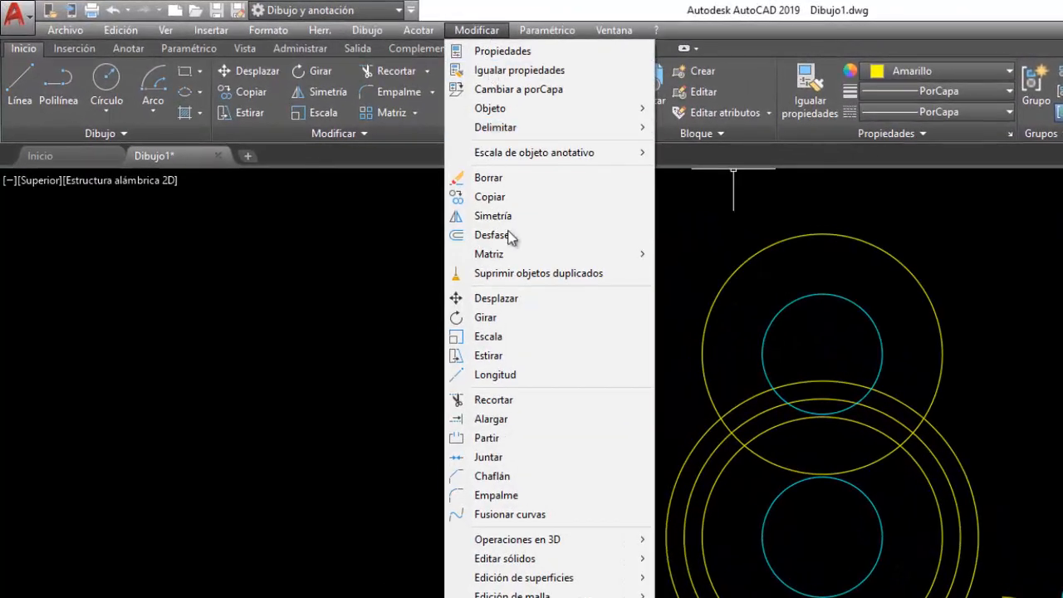
click(525, 375)
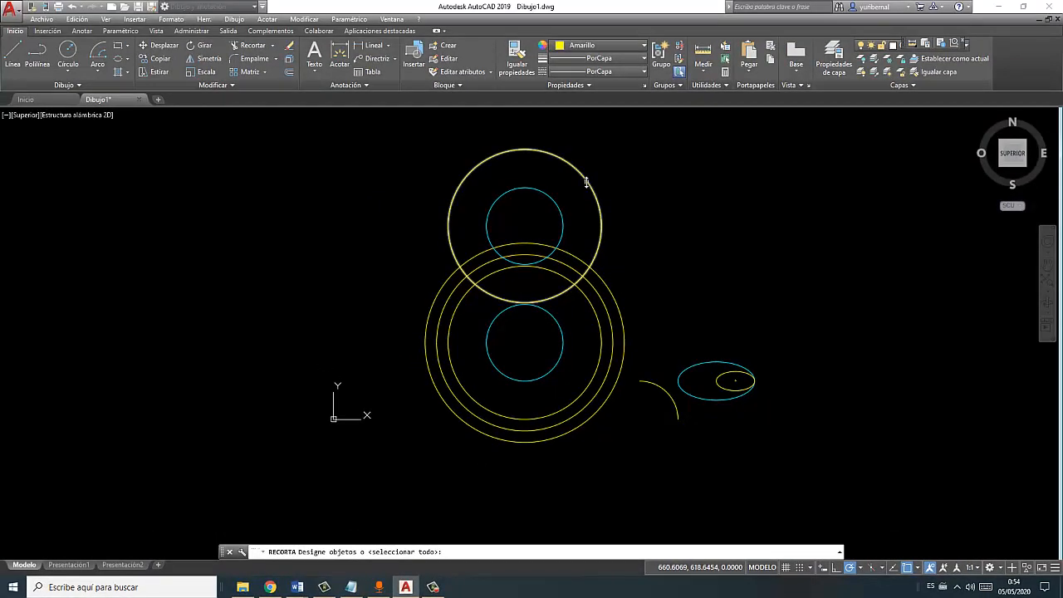
click(586, 182)
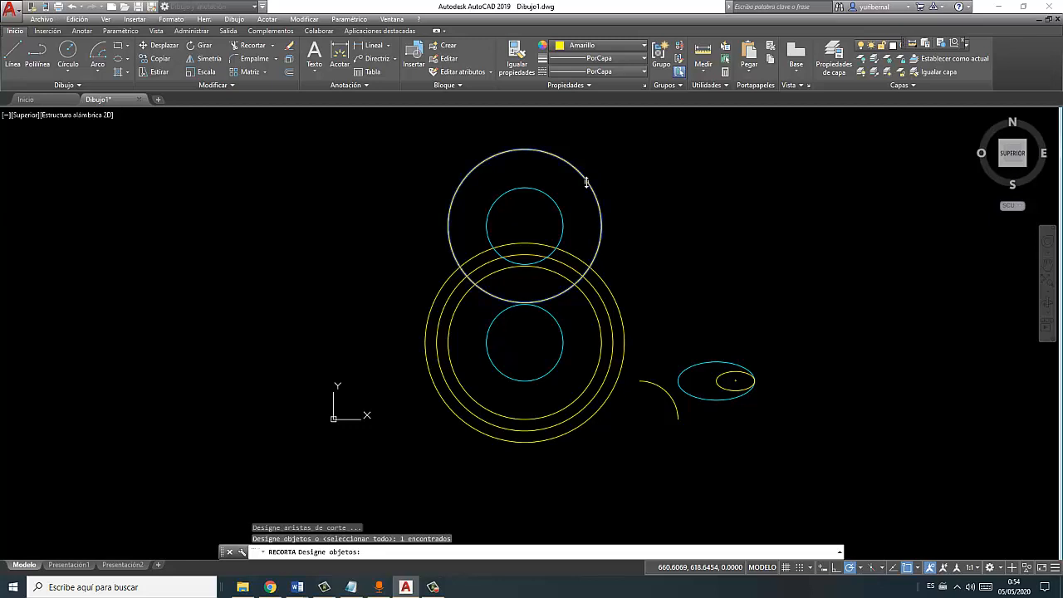
key(Return)
click(586, 177)
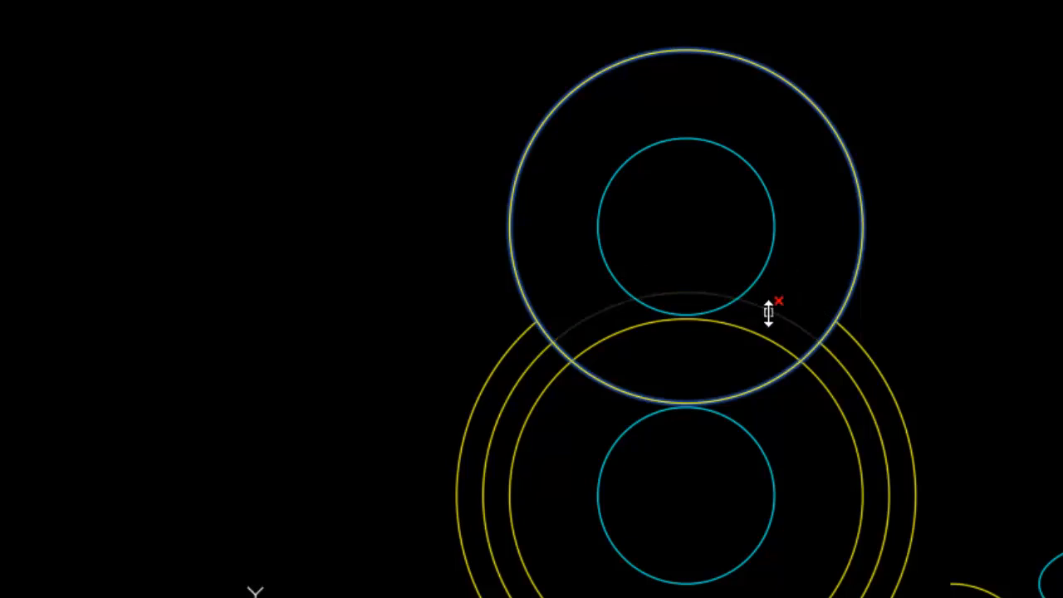
click(767, 313)
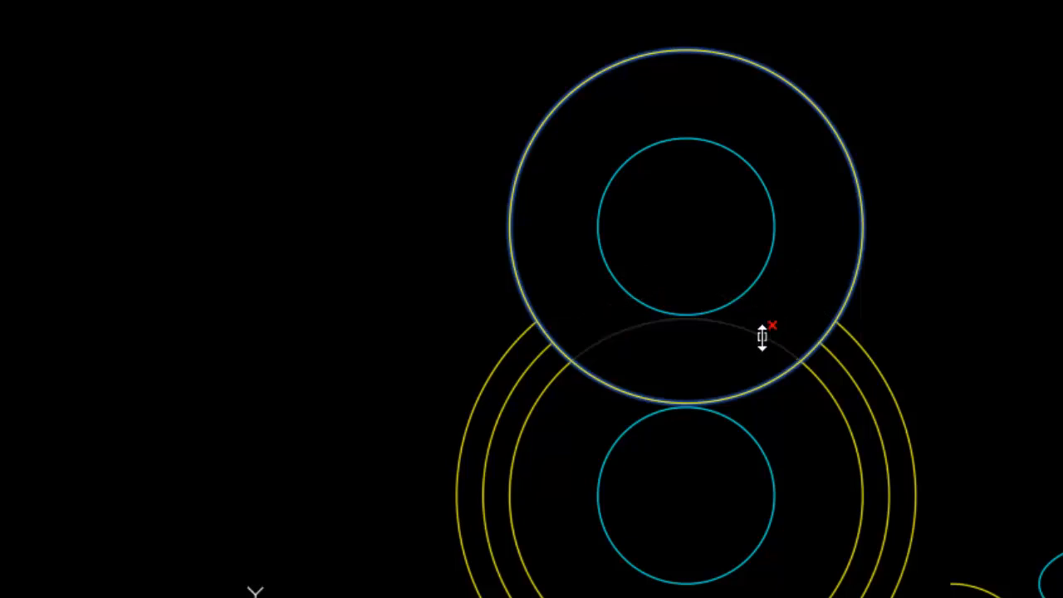
click(761, 336)
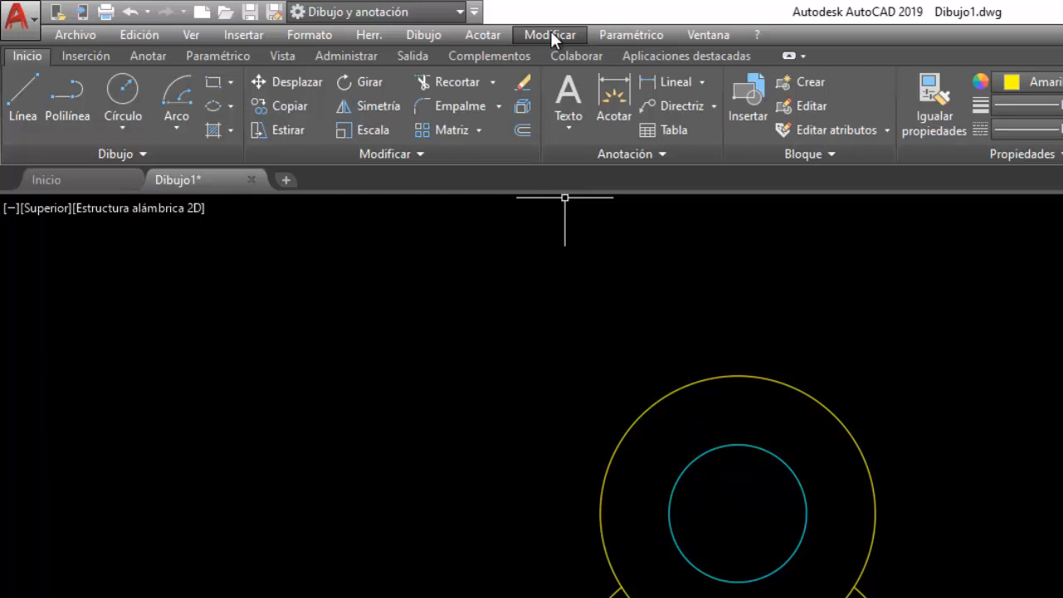
- Move the two ellipses and their small circle from the small circle's centre to about 345,690, beside the upper large circle's upper-left edge
click(550, 35)
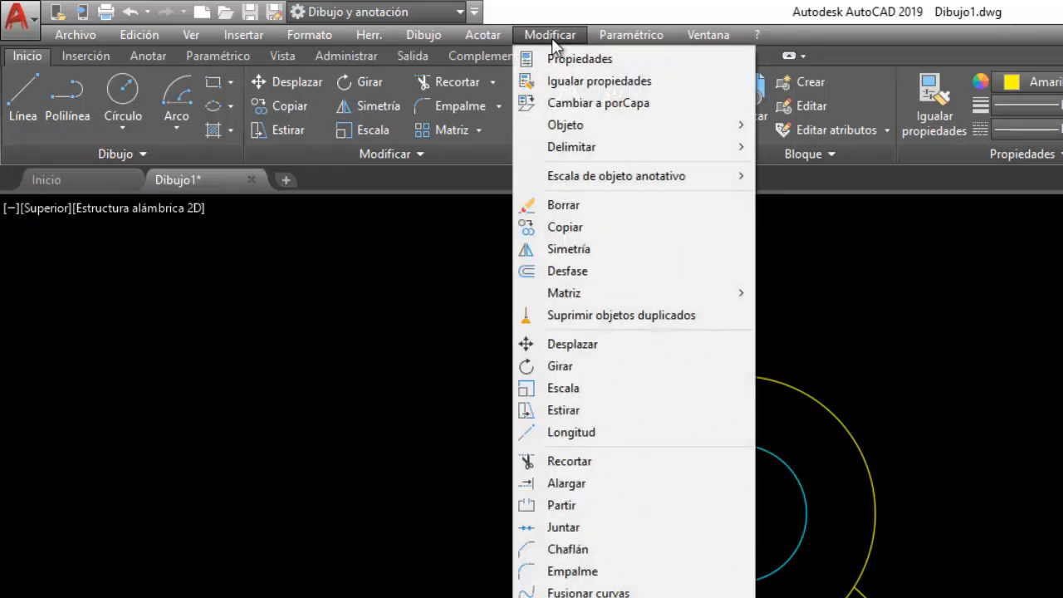
click(593, 347)
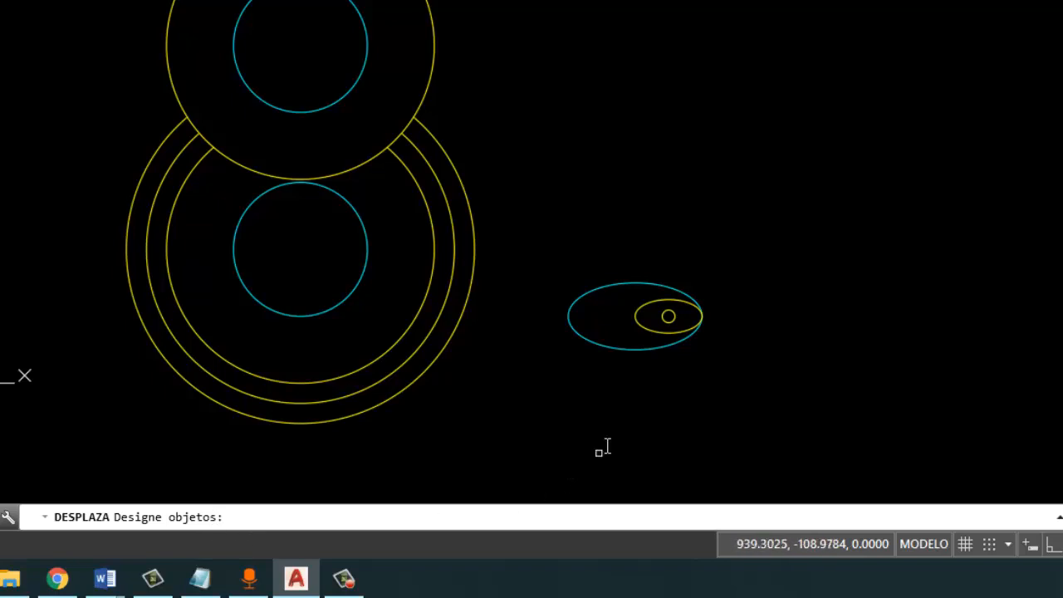
click(624, 284)
click(642, 309)
click(664, 312)
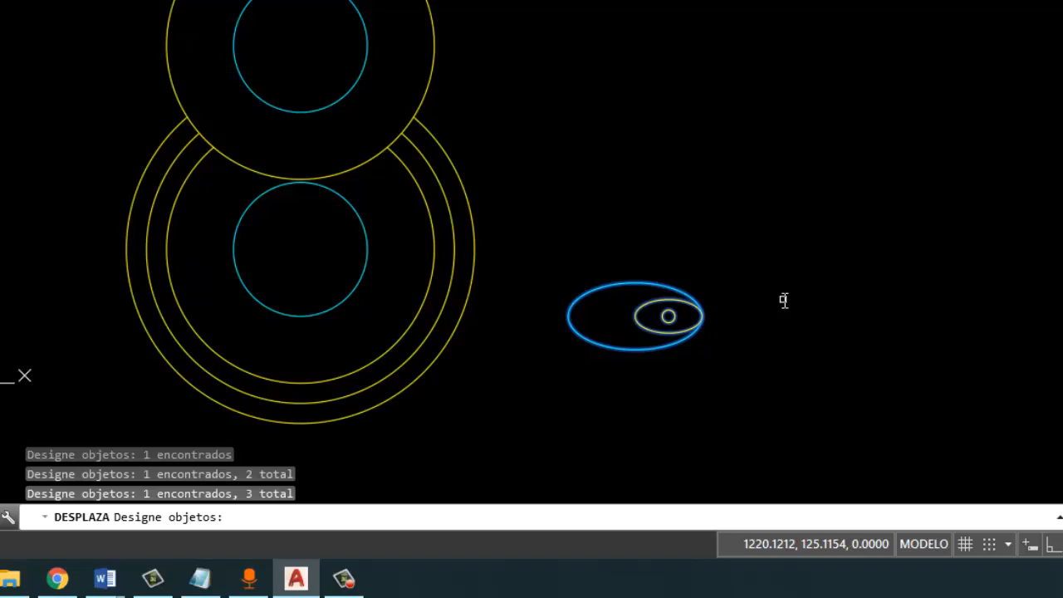
key(Return)
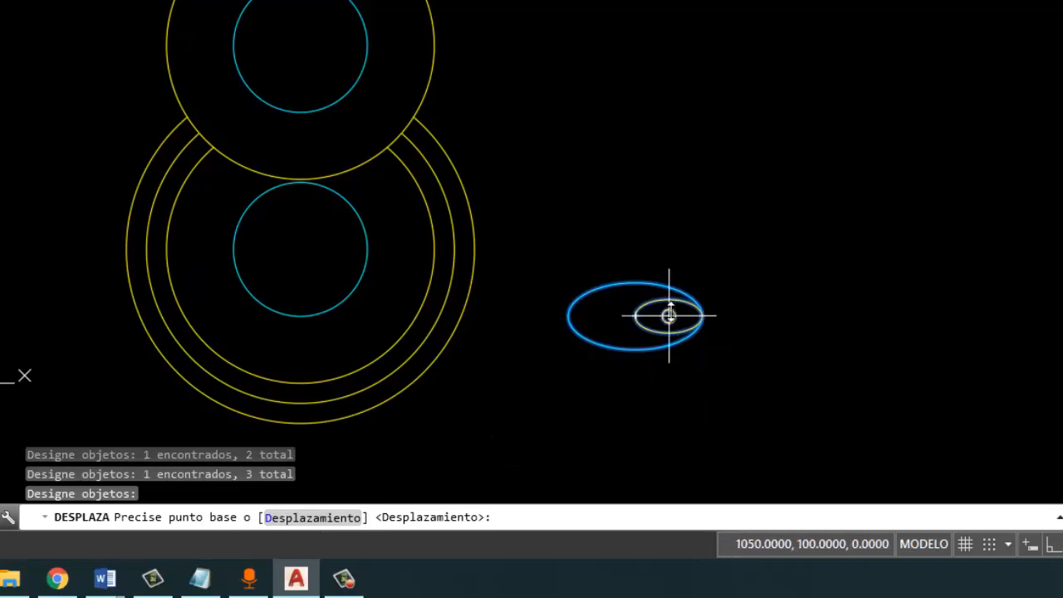
click(670, 314)
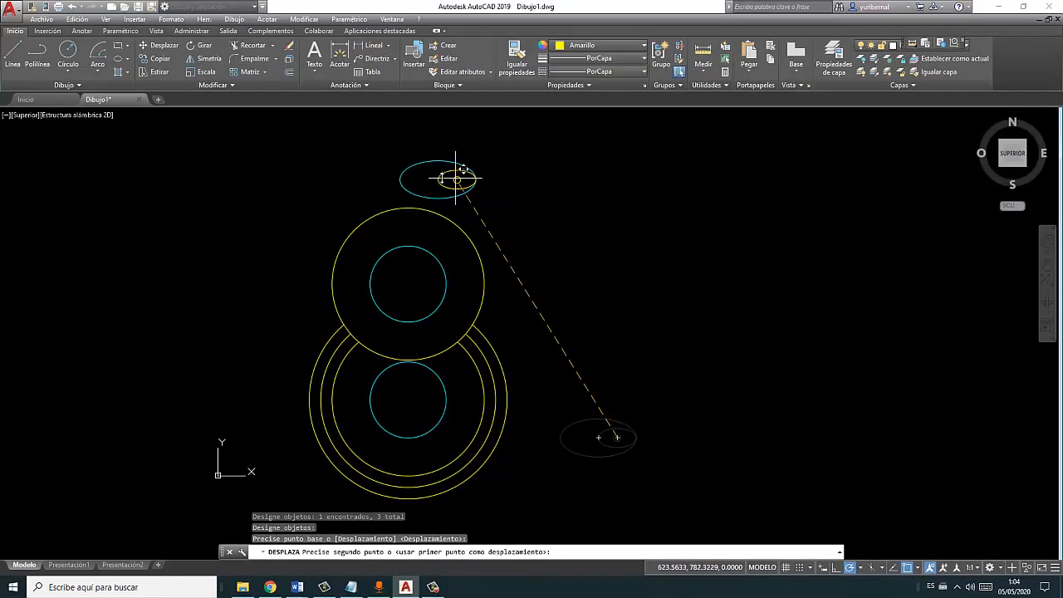
click(349, 212)
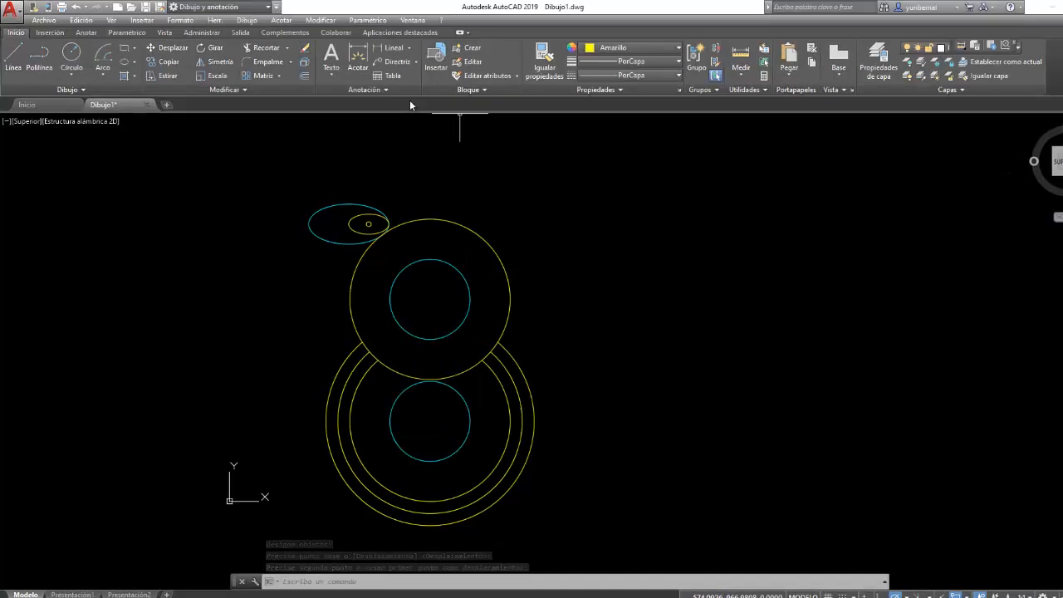
- Copy the two ellipses and their small circle about 409 units horizontally to the right, using the small circle's centre as base point
click(321, 20)
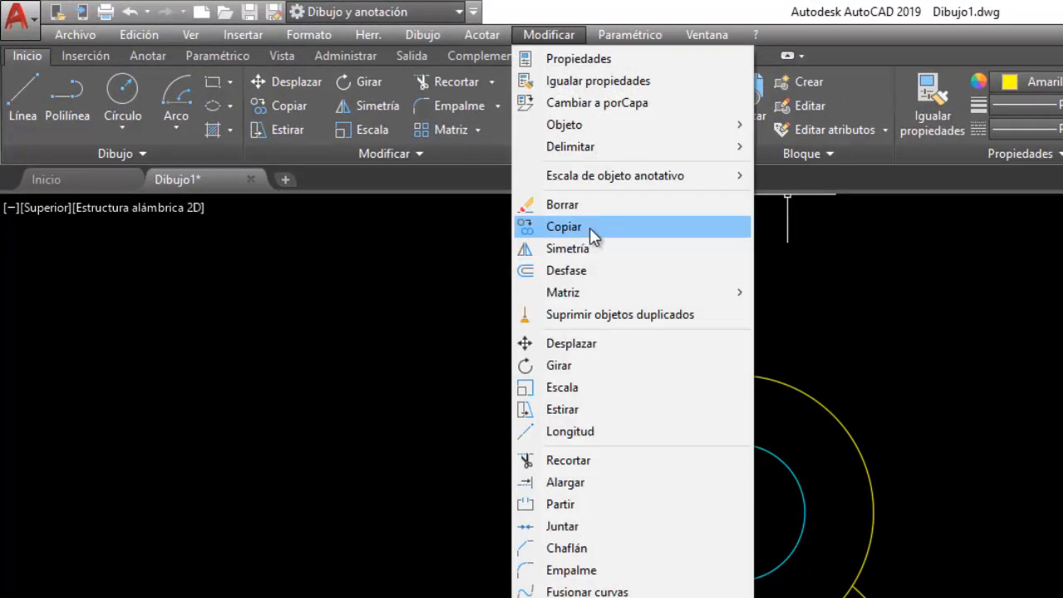
click(589, 228)
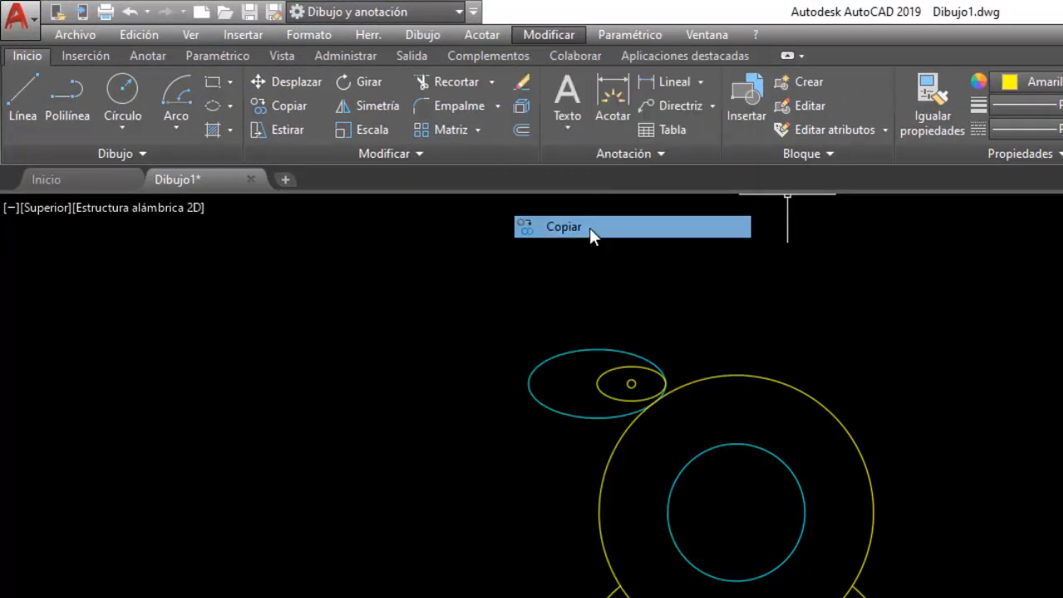
click(587, 352)
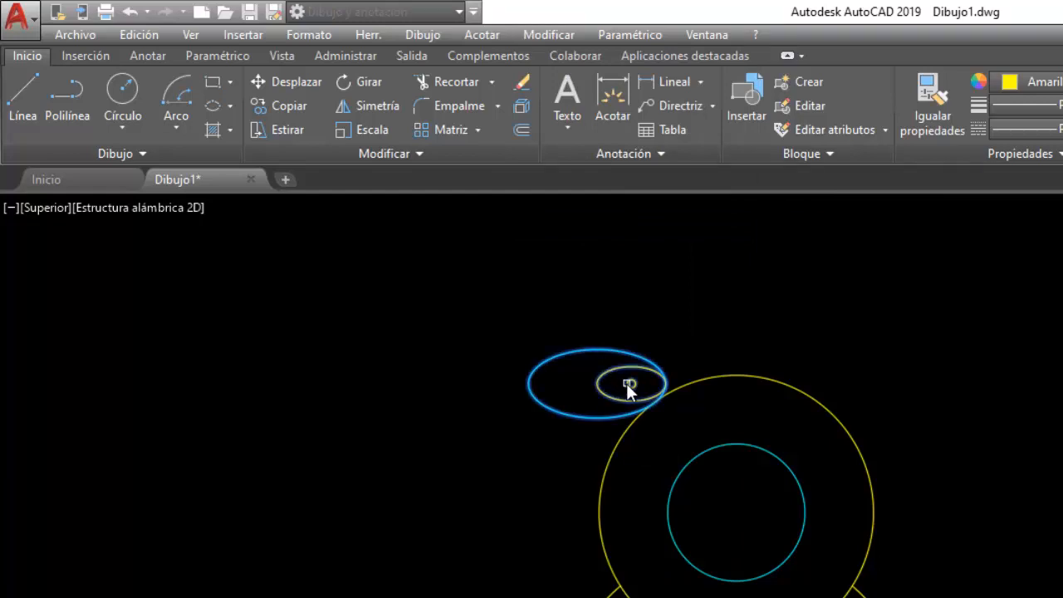
key(Return)
click(631, 383)
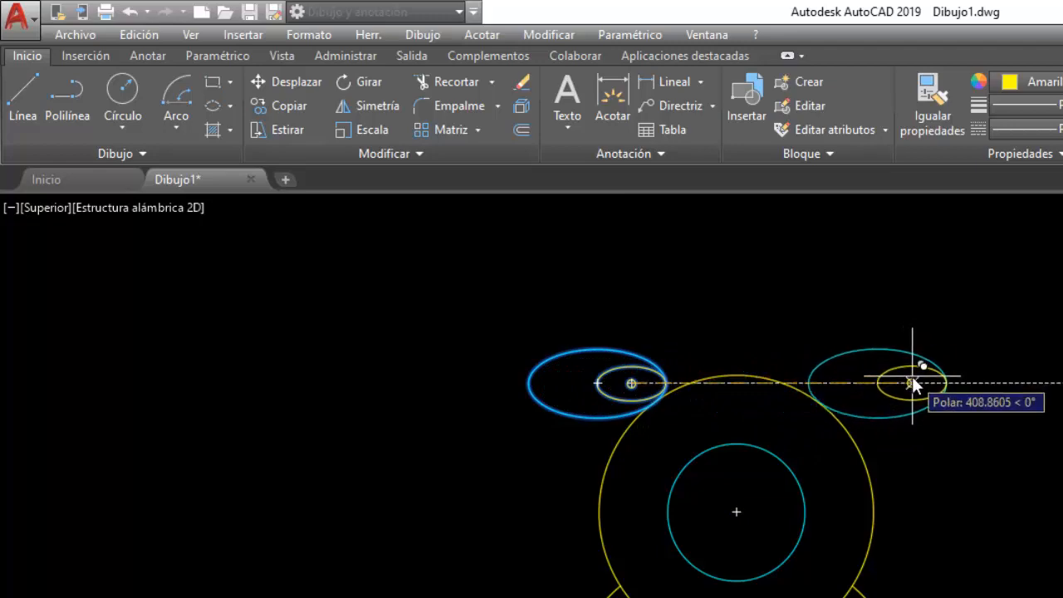
click(911, 376)
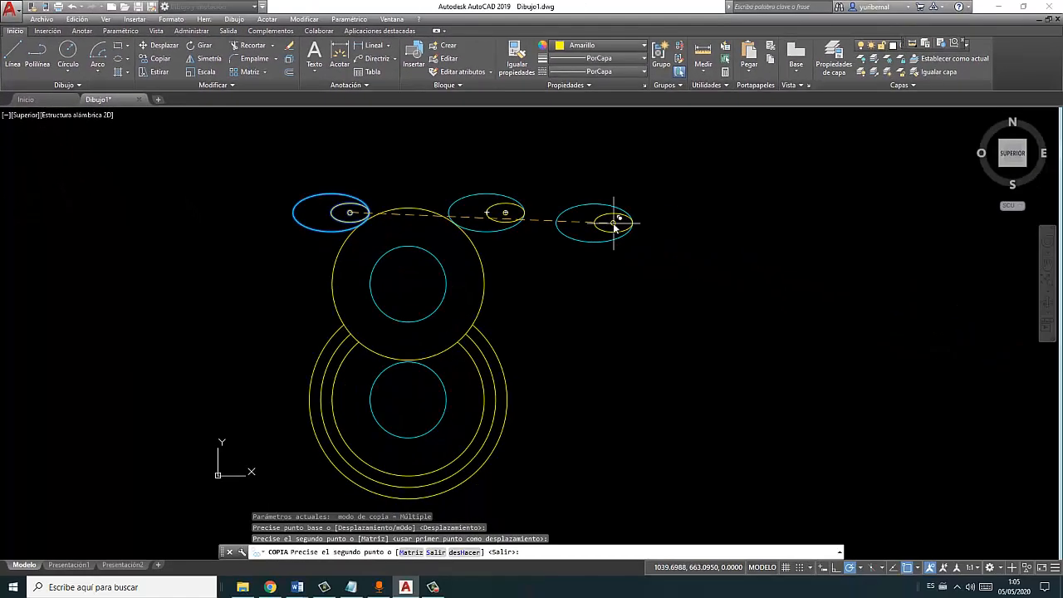
key(Escape)
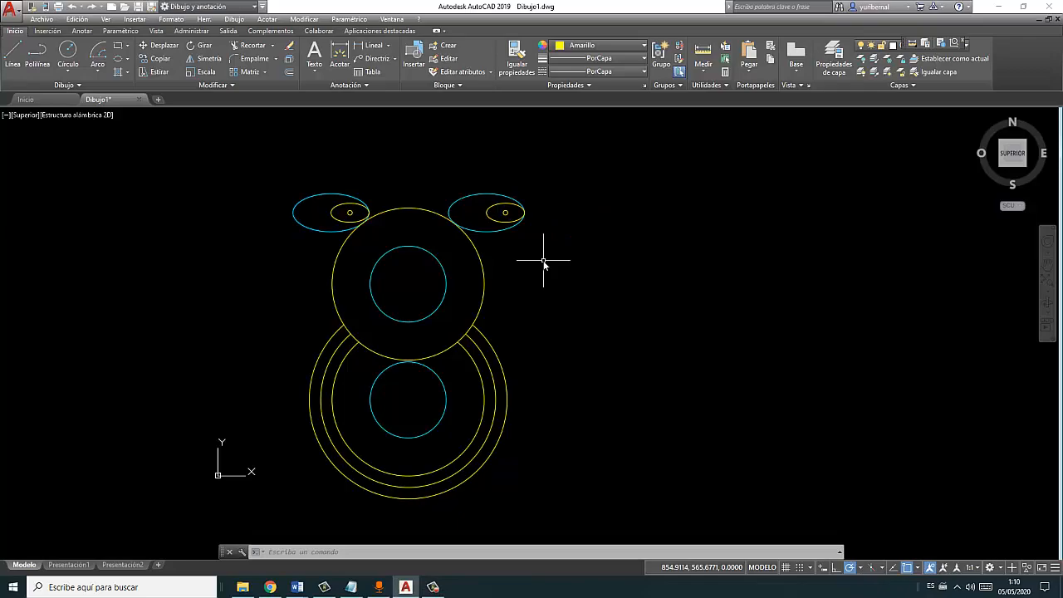
- Rotate the left pair of ellipses and their small circle by -45 degrees about the large ellipse's centre
click(306, 22)
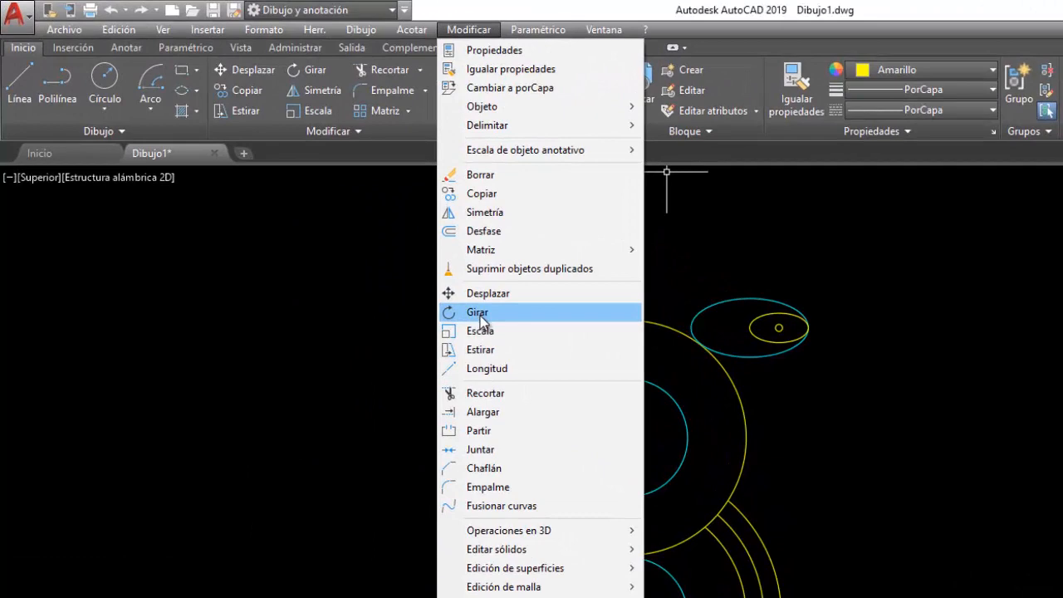
click(479, 314)
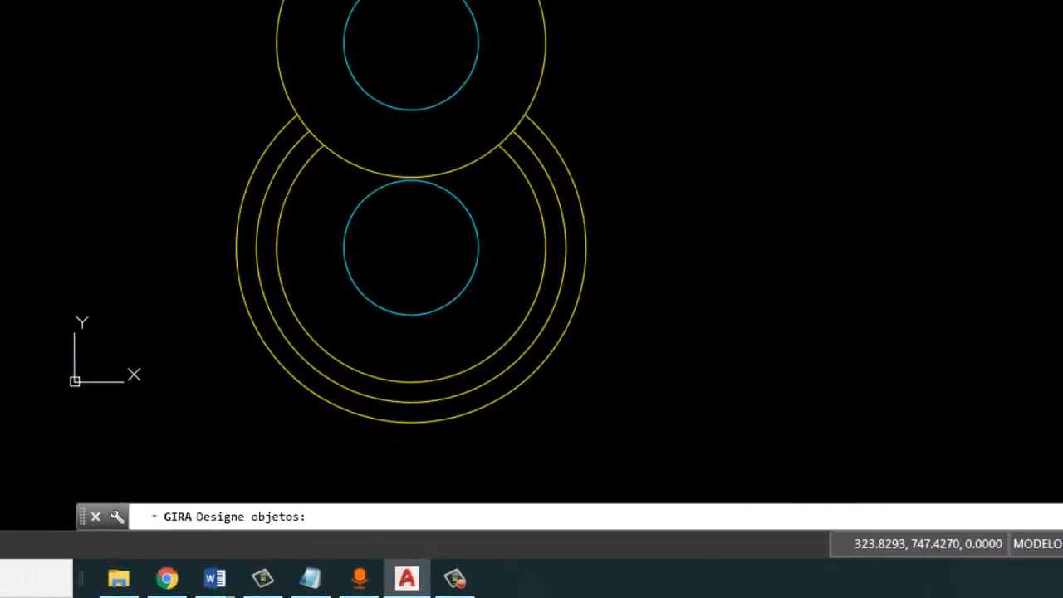
click(348, 211)
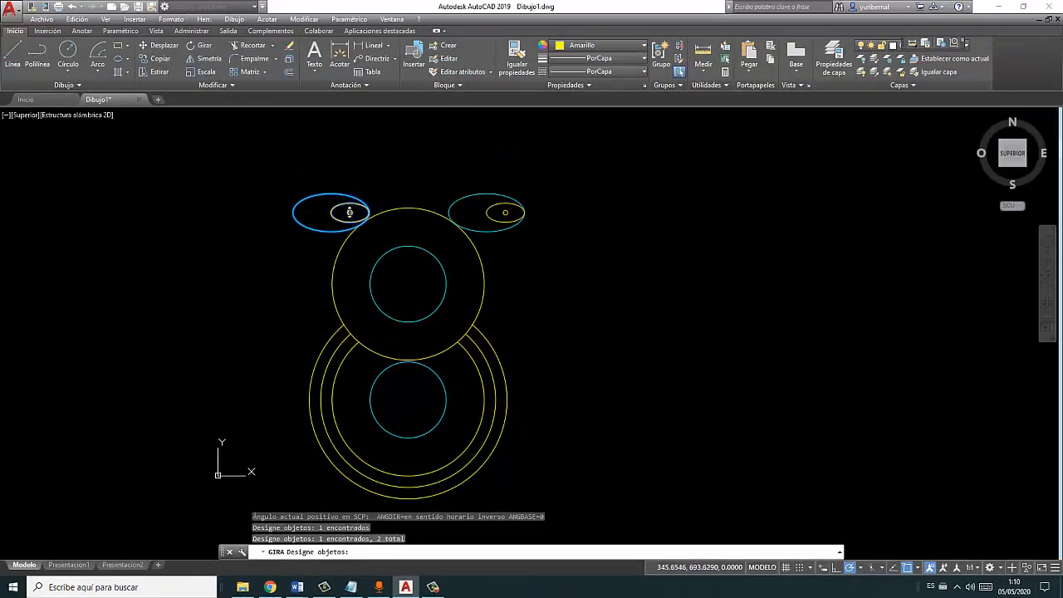
click(349, 212)
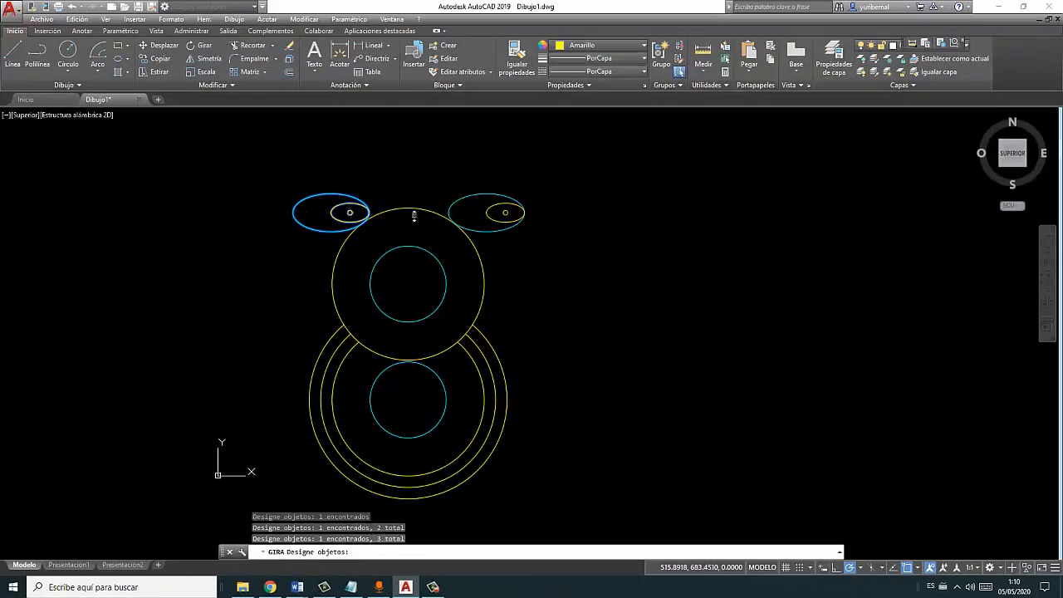
key(Return)
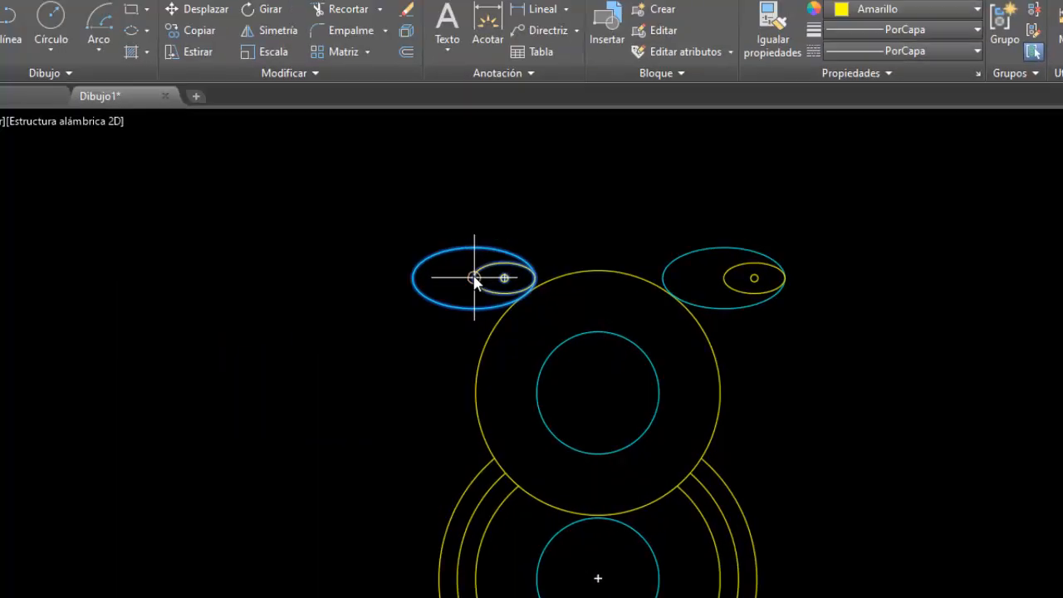
click(473, 278)
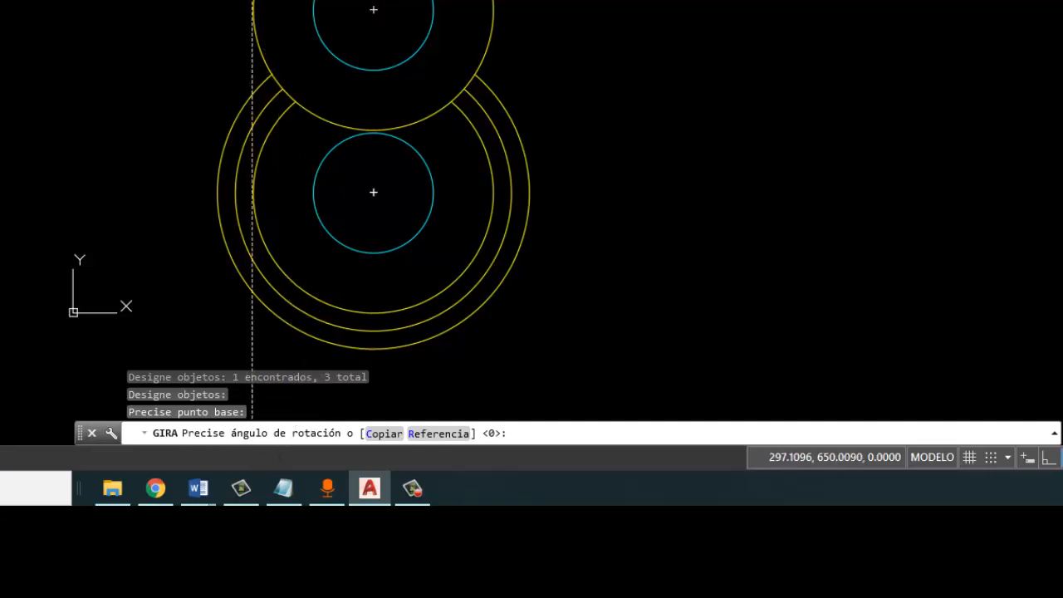
text(-45)
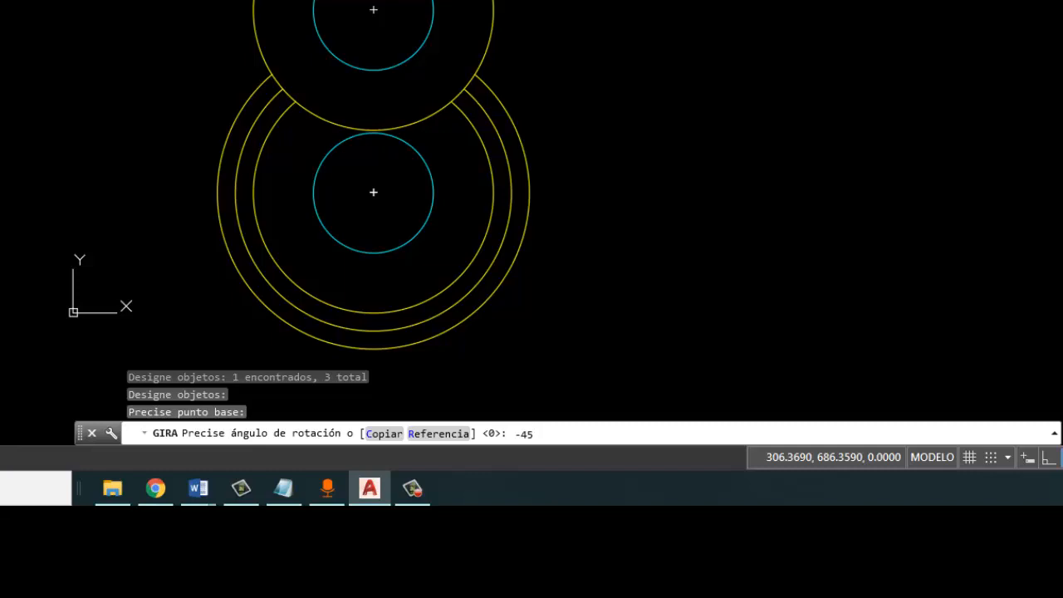
key(Return)
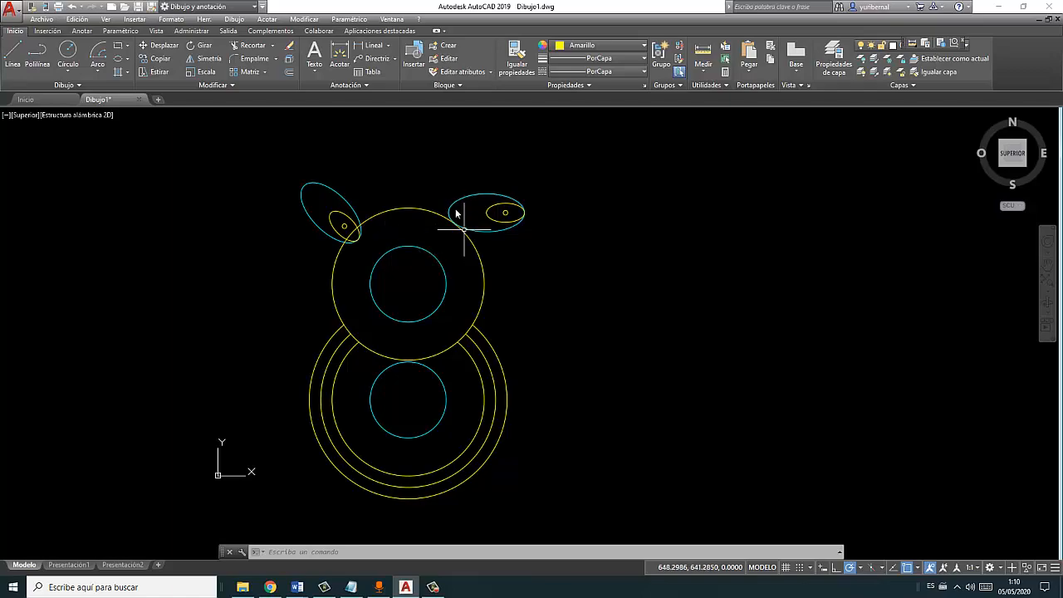
- Rotate the right pair of ellipses and their small circle by 225 degrees about the large ellipse's centre
click(303, 19)
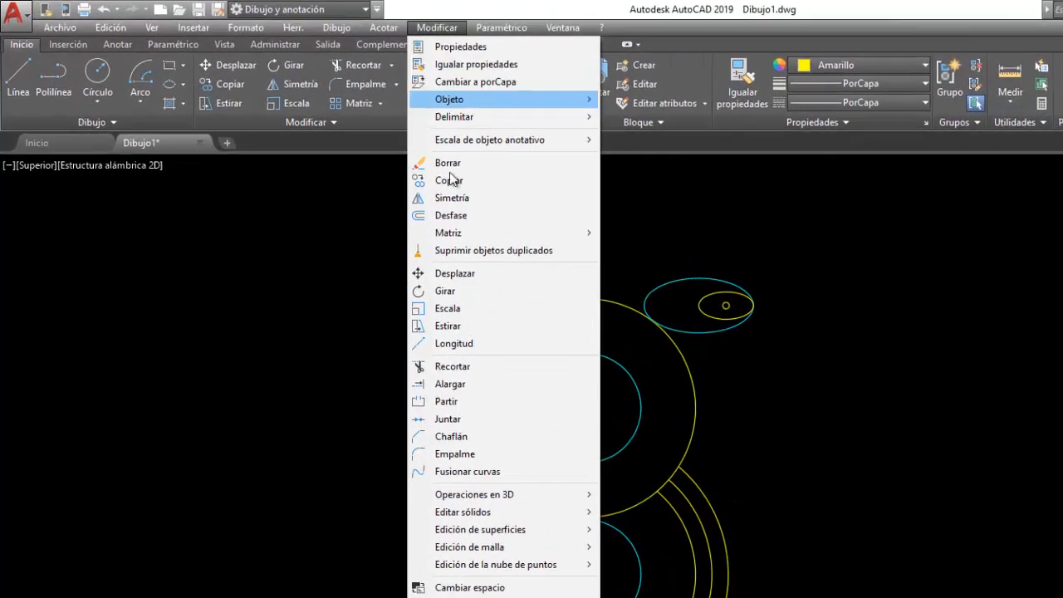
click(493, 302)
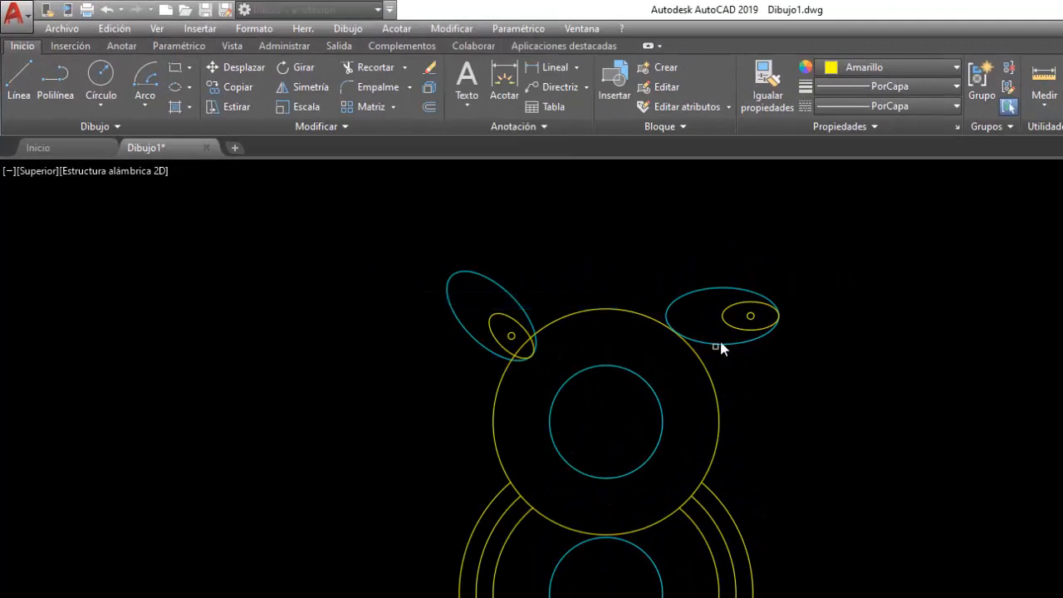
click(750, 297)
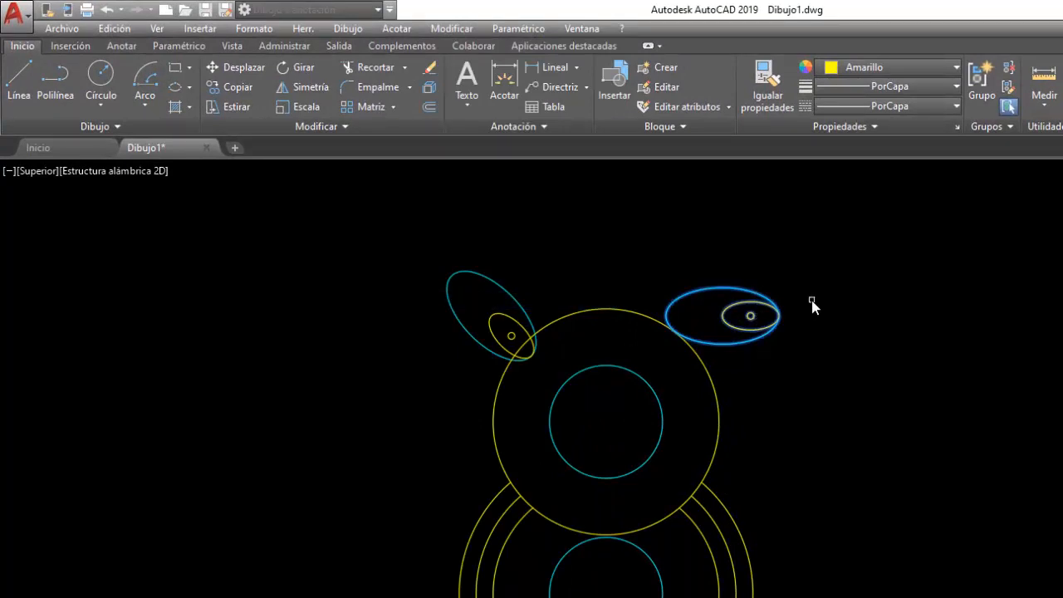
key(Return)
click(722, 315)
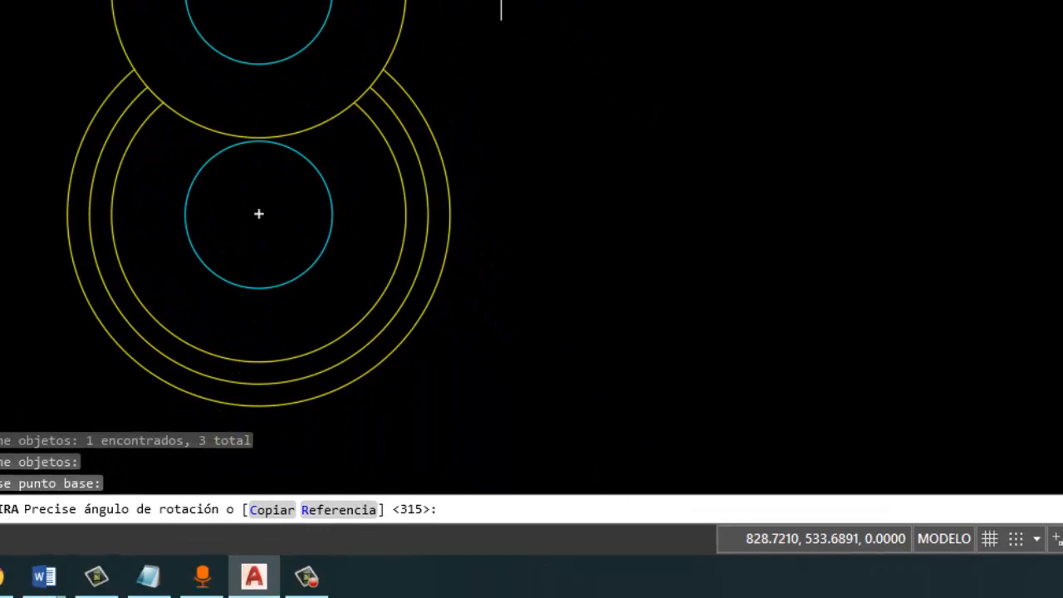
text(225)
key(Return)
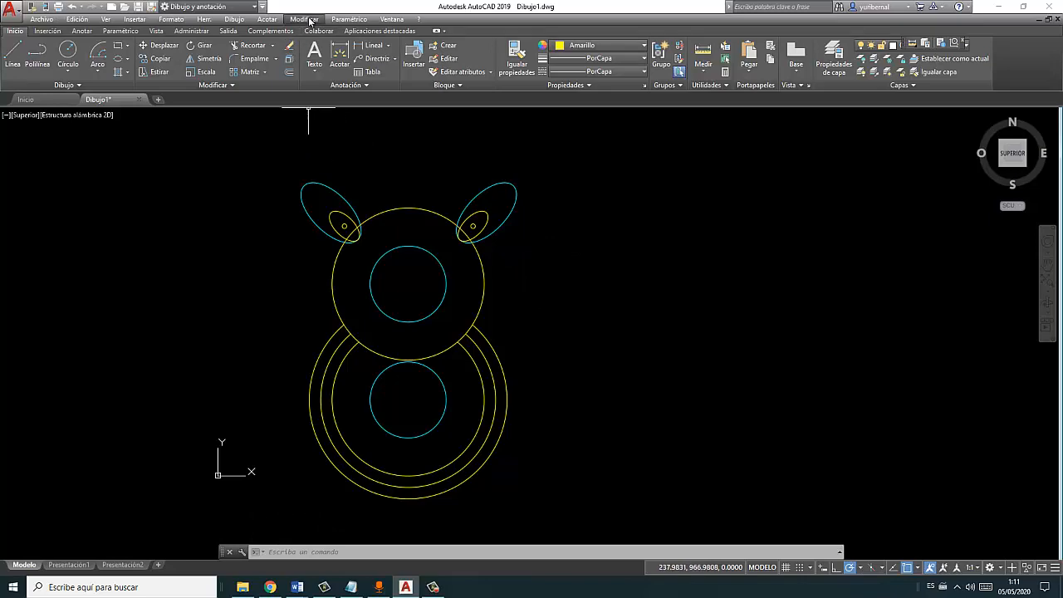
- Trim away the parts of both pairs of ellipses that lie inside the upper large circle, using that circle as cutting edge
click(308, 20)
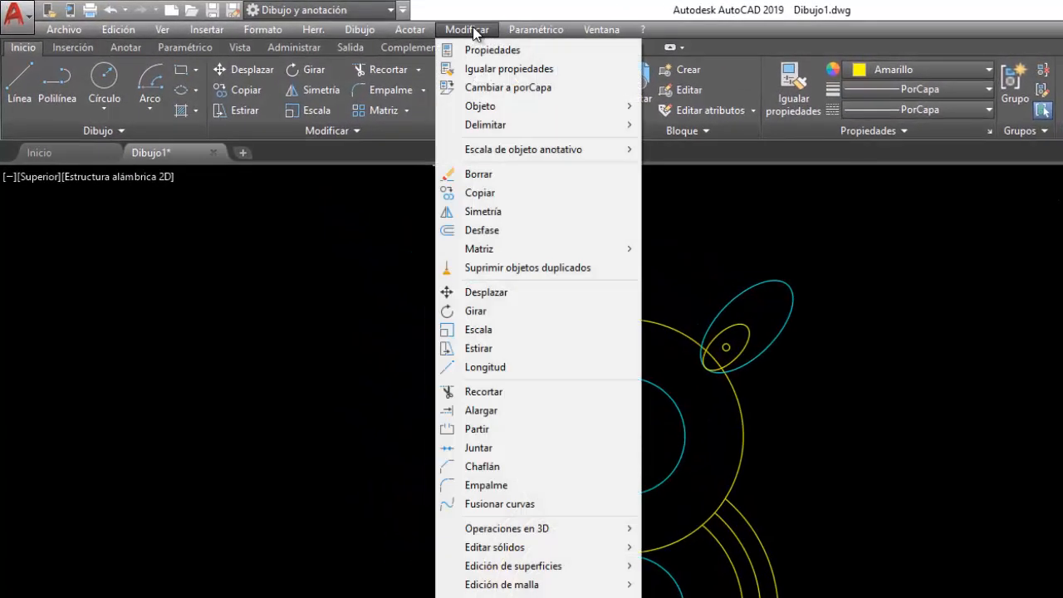
click(498, 393)
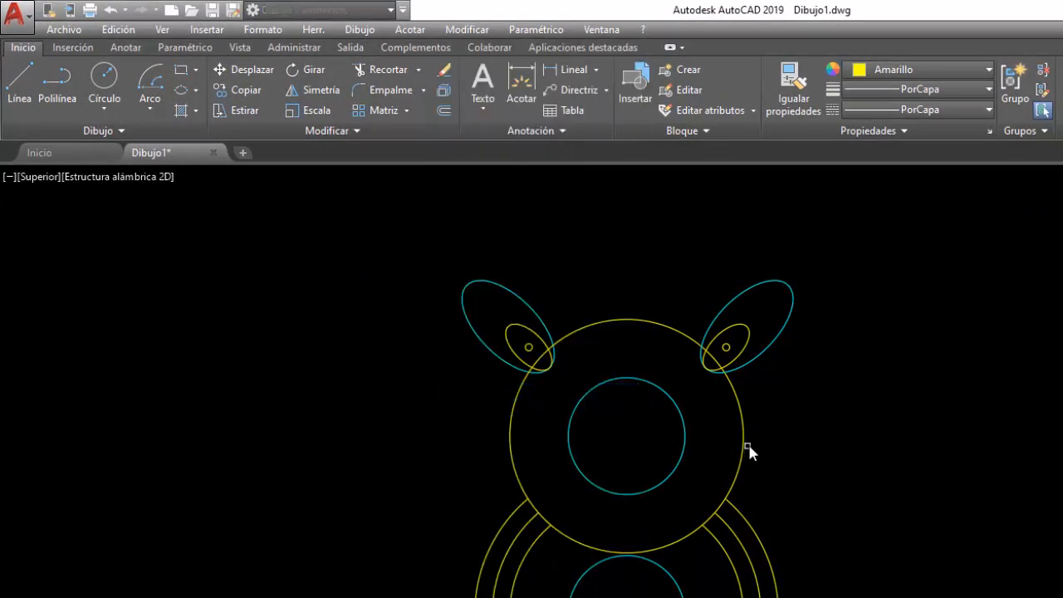
click(734, 395)
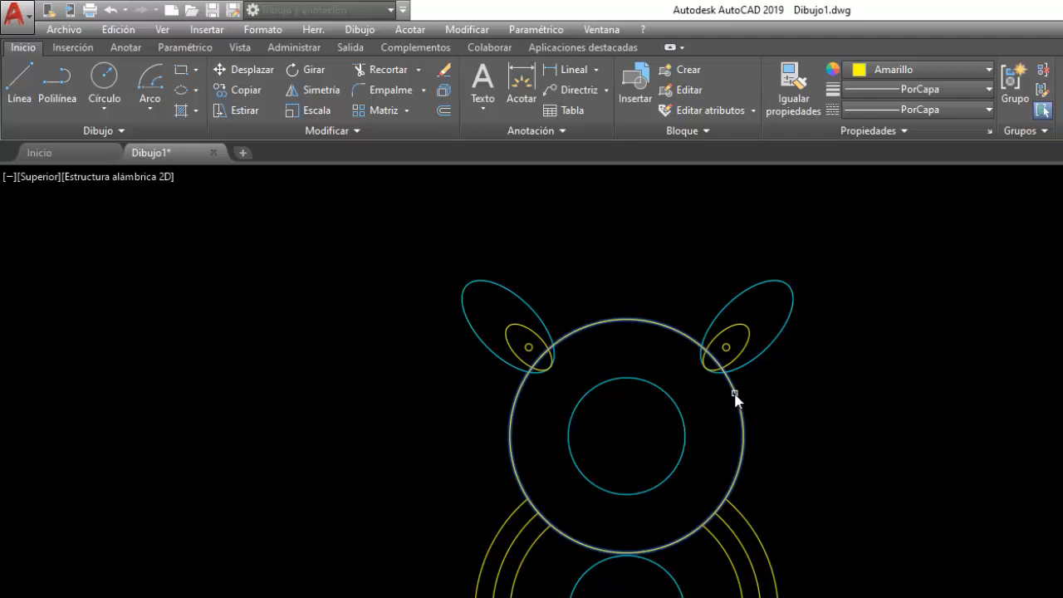
click(704, 365)
click(704, 363)
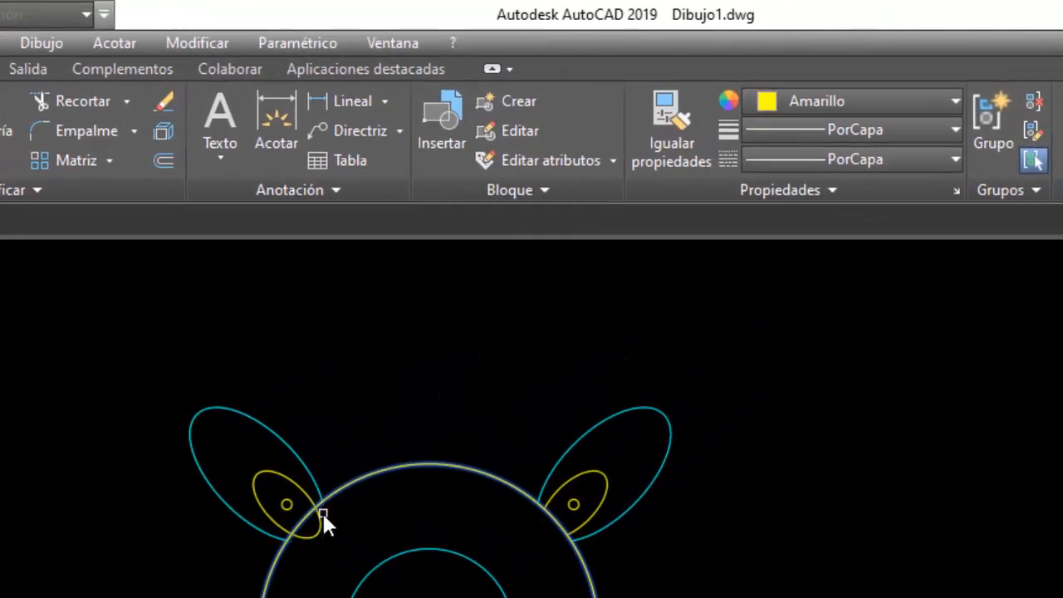
click(321, 515)
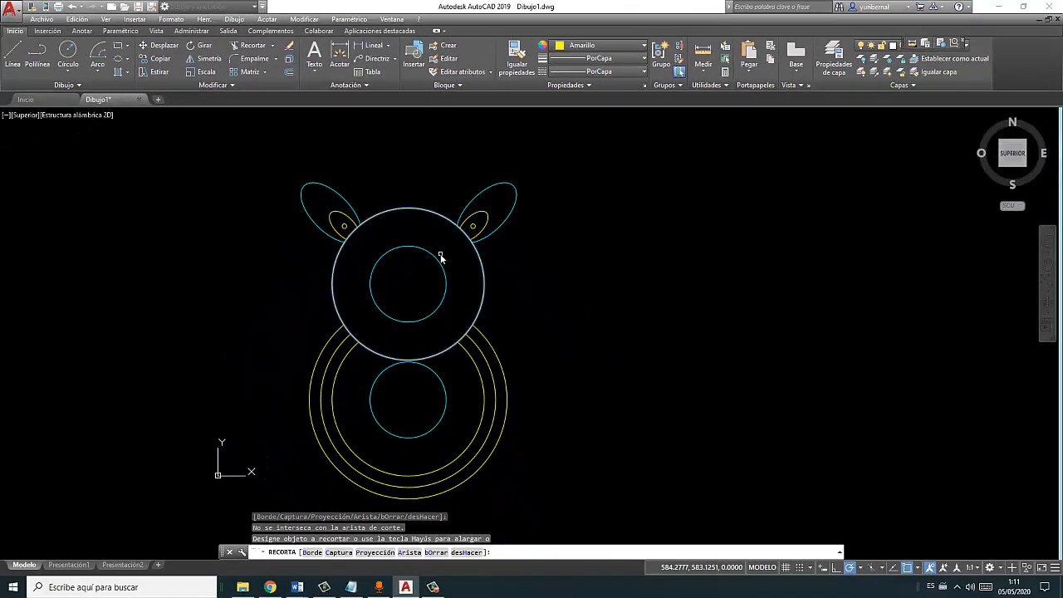
key(Return)
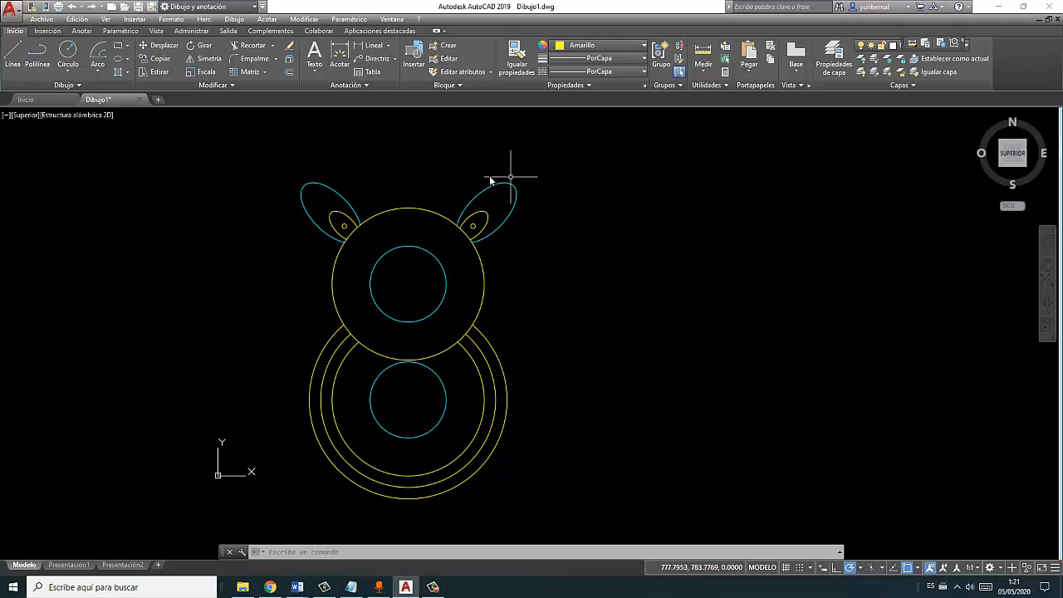
- Break the upper large circle between the two upper endpoints of the innermost lower arc, removing its bottom section
click(304, 19)
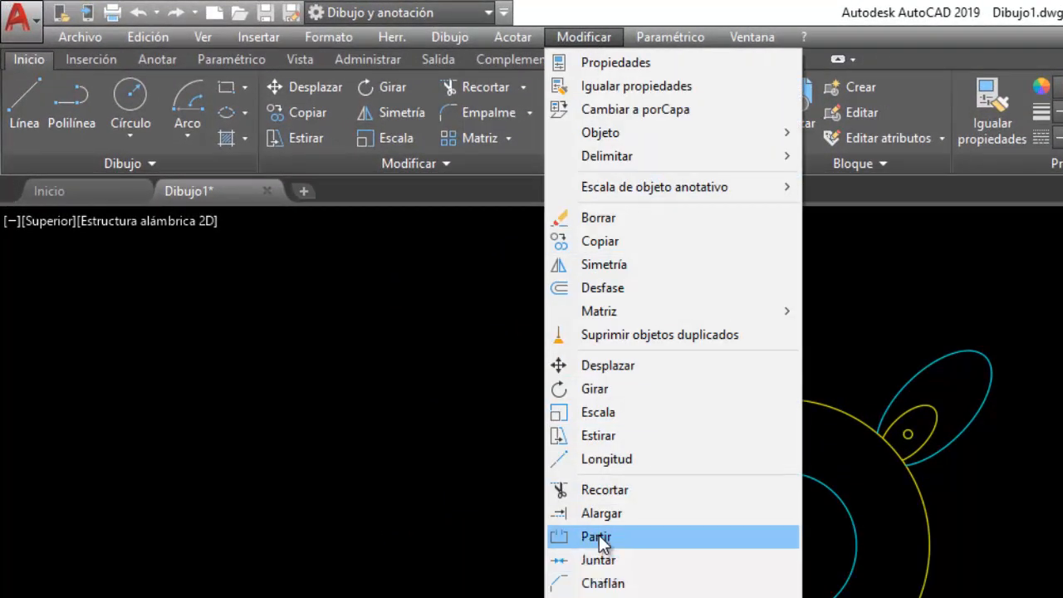
click(599, 537)
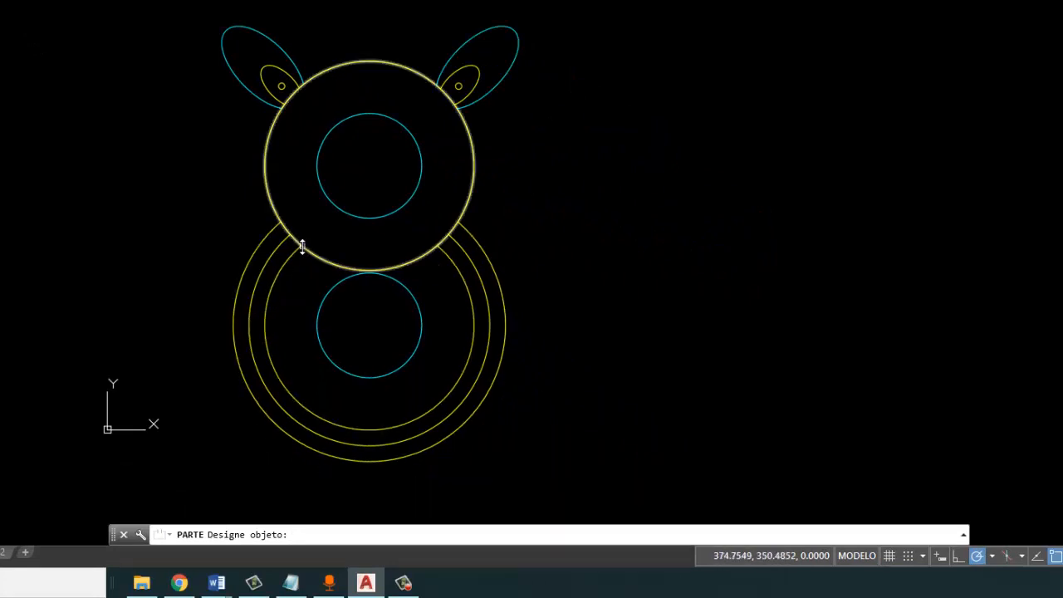
click(400, 327)
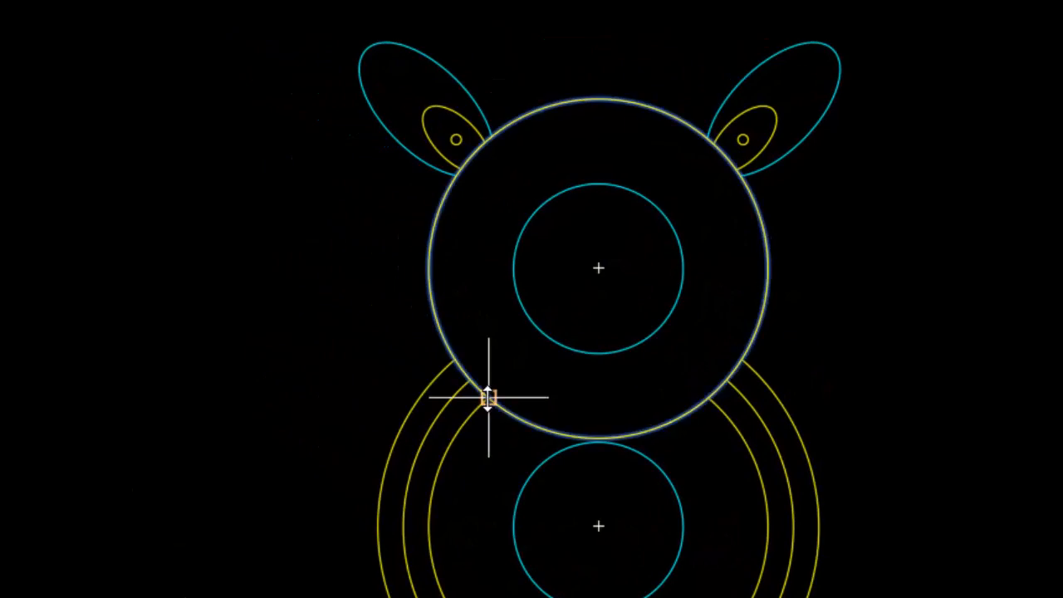
click(488, 396)
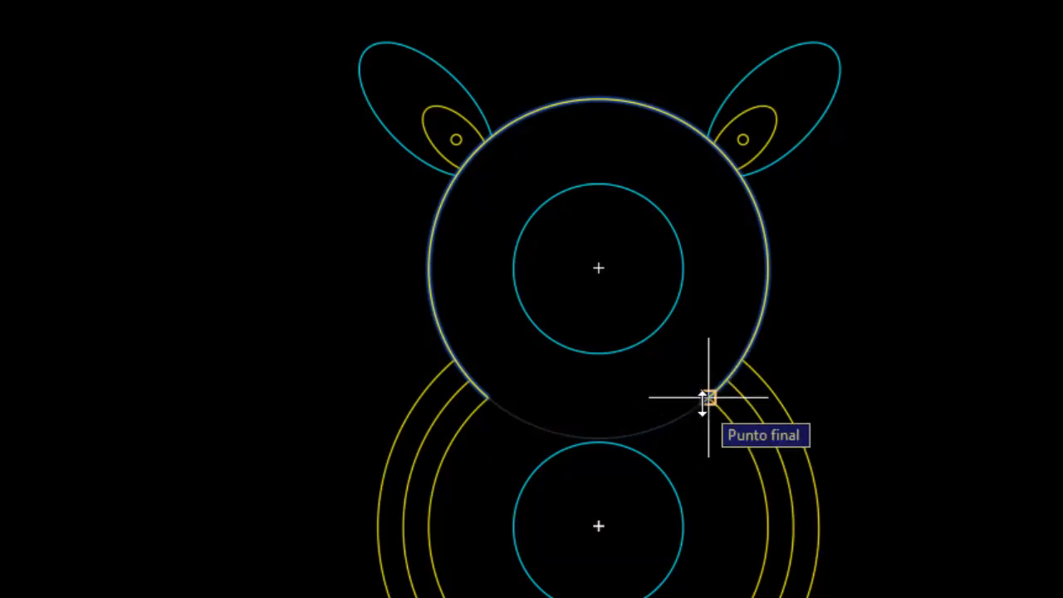
click(708, 397)
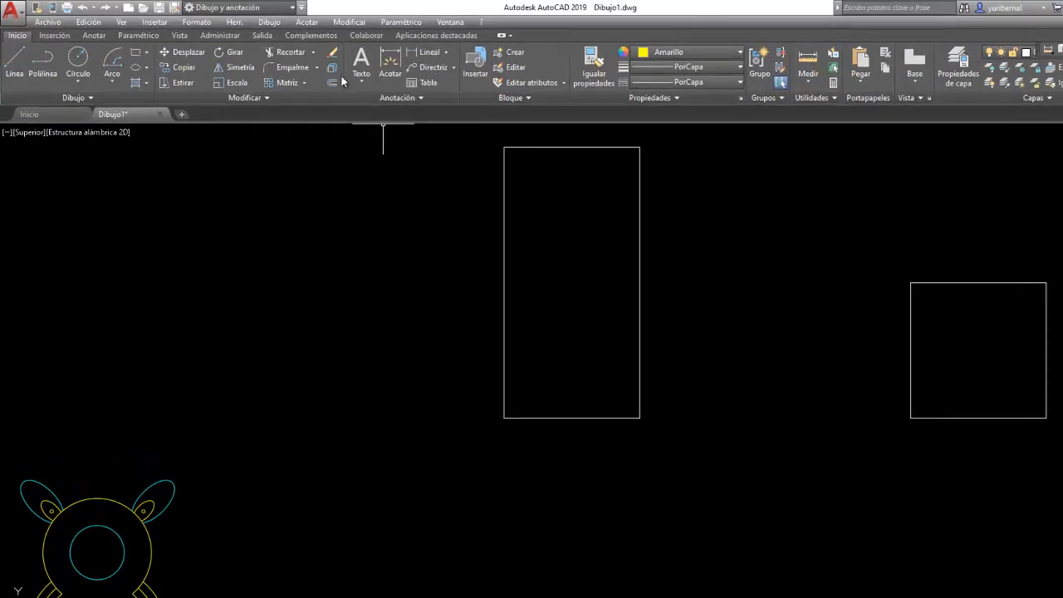
- Join the separate lines of the tall white rectangle into a single object
click(349, 21)
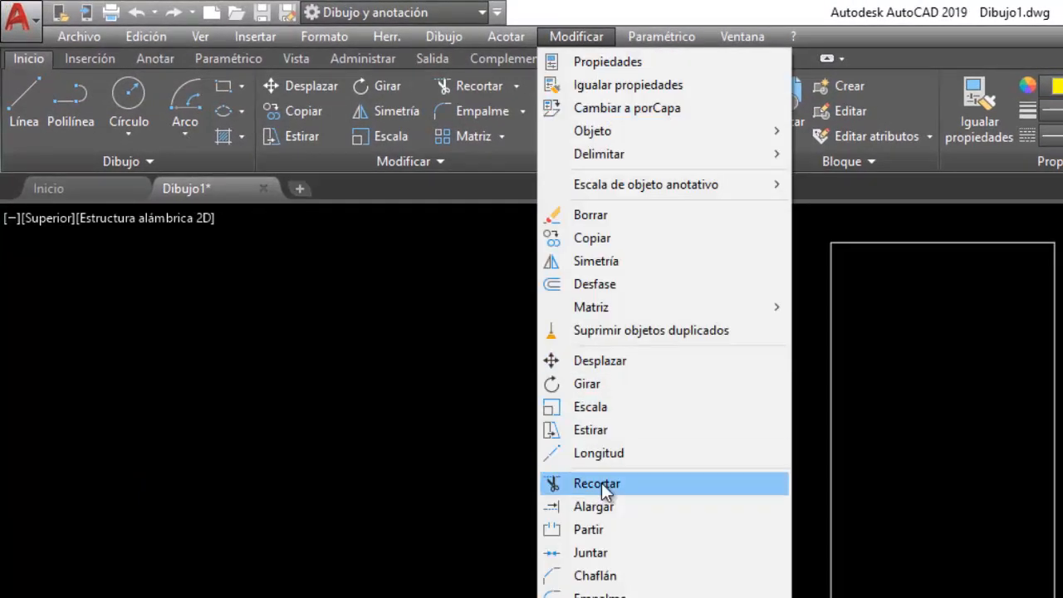
click(592, 553)
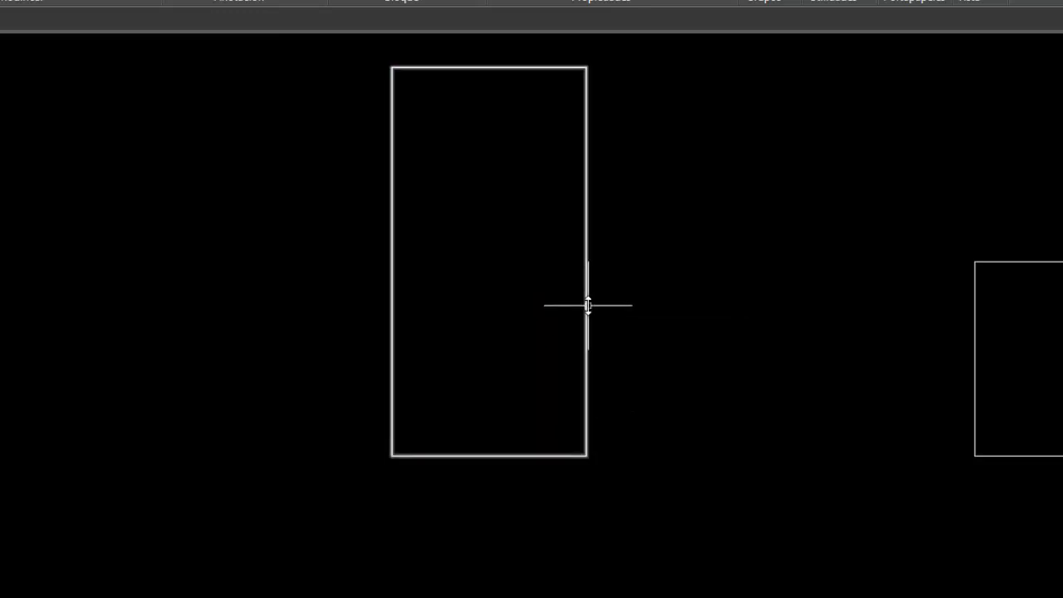
mouse_move(586, 303)
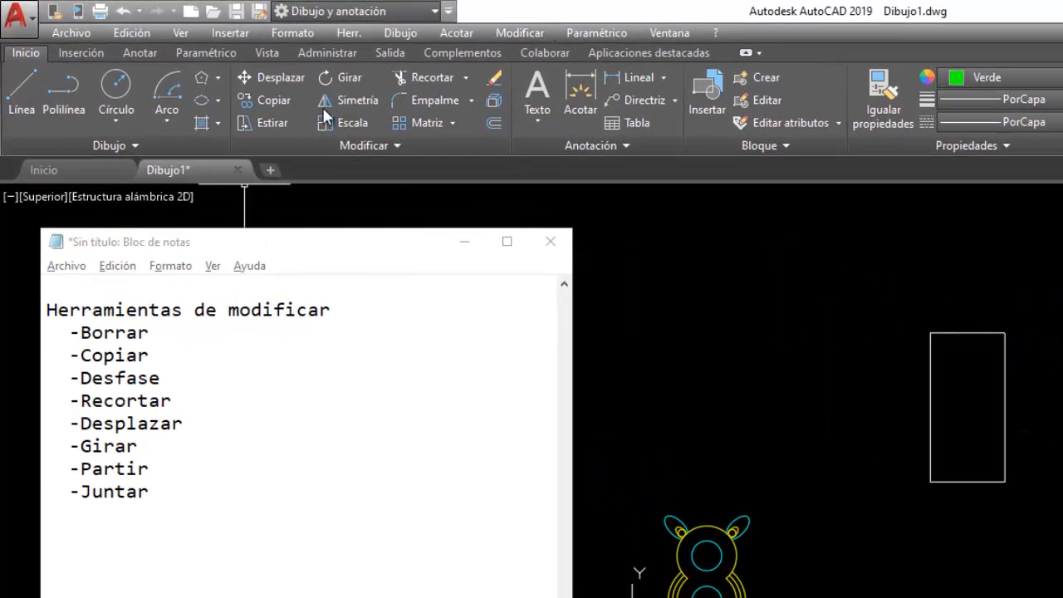
- Switch to the Notepad notes and go through the listed modify tools Borrar, Copiar, Desfase and Recortar
click(210, 335)
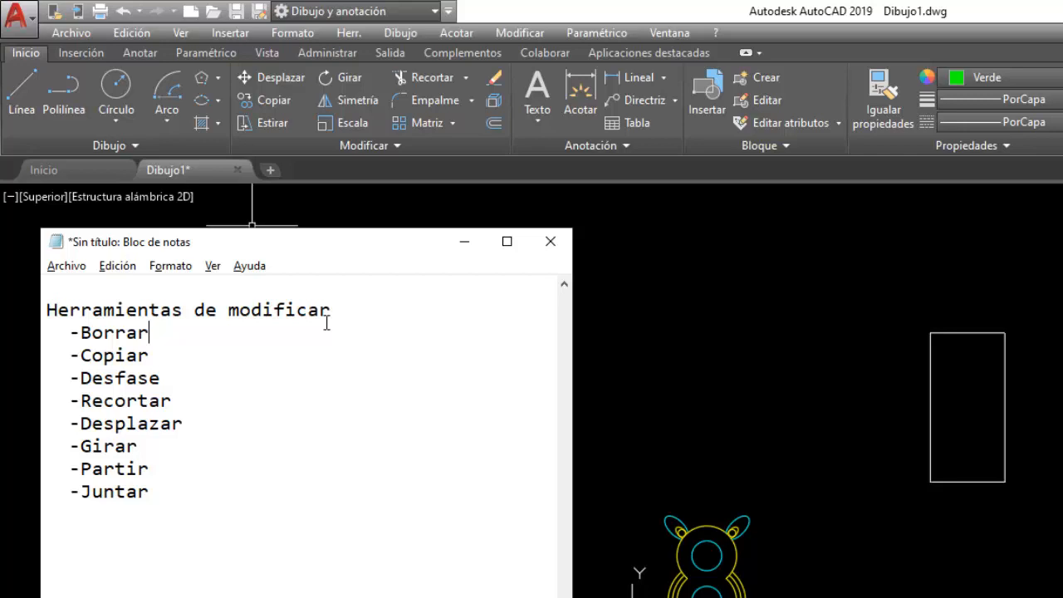
click(166, 358)
click(186, 378)
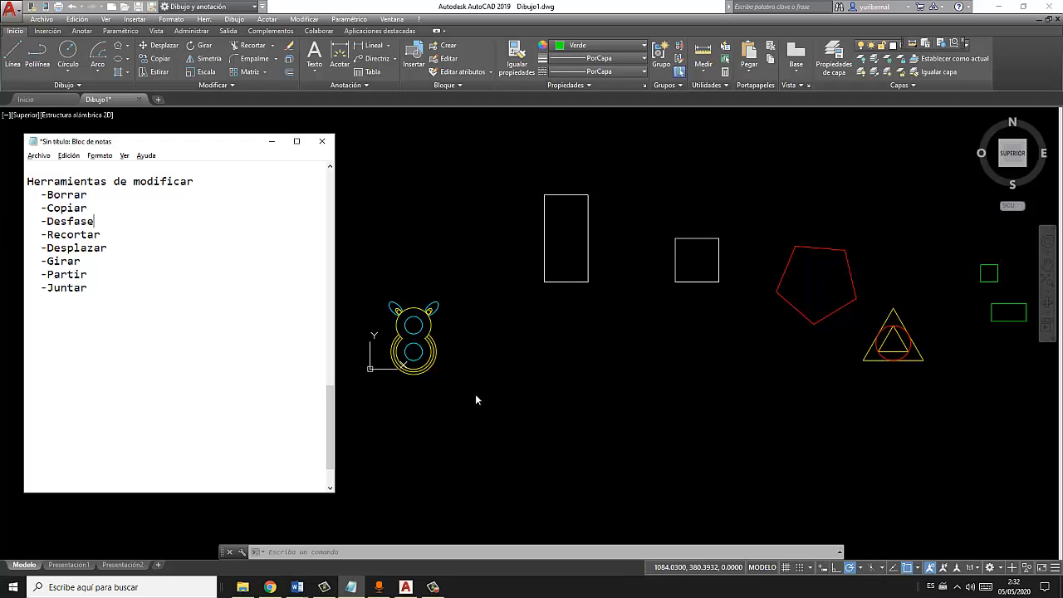
click(136, 234)
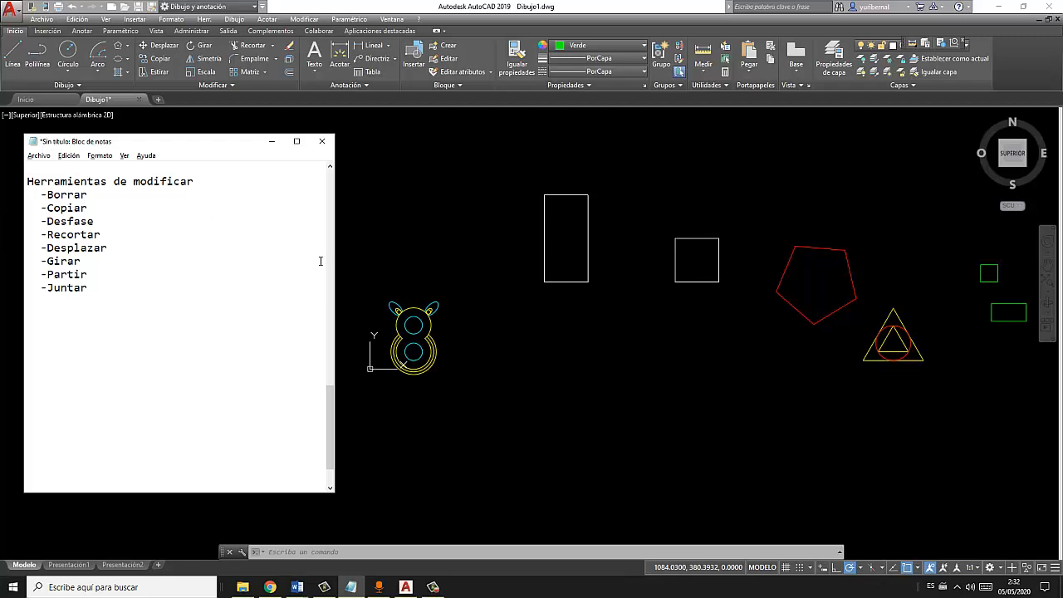